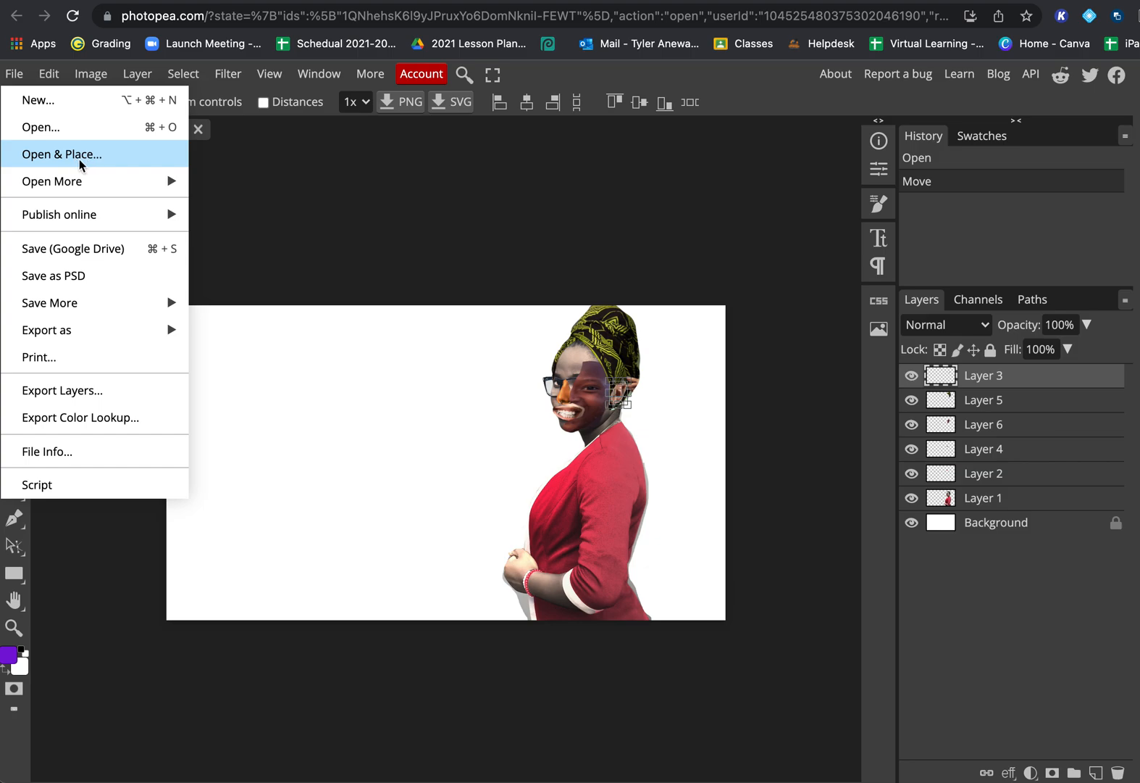
# Draw a freehand lasso selection in the empty white area beside the woman
pyautogui.click(410, 404)
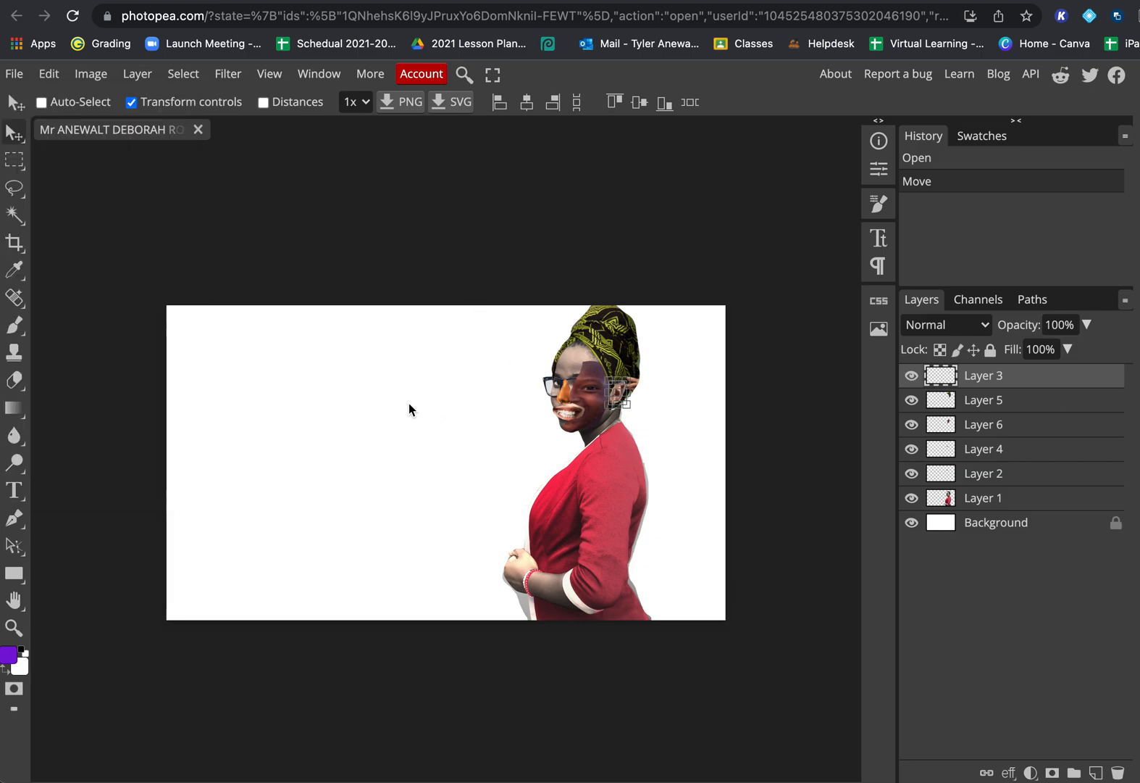
pyautogui.rightClick(15, 187)
pyautogui.click(65, 187)
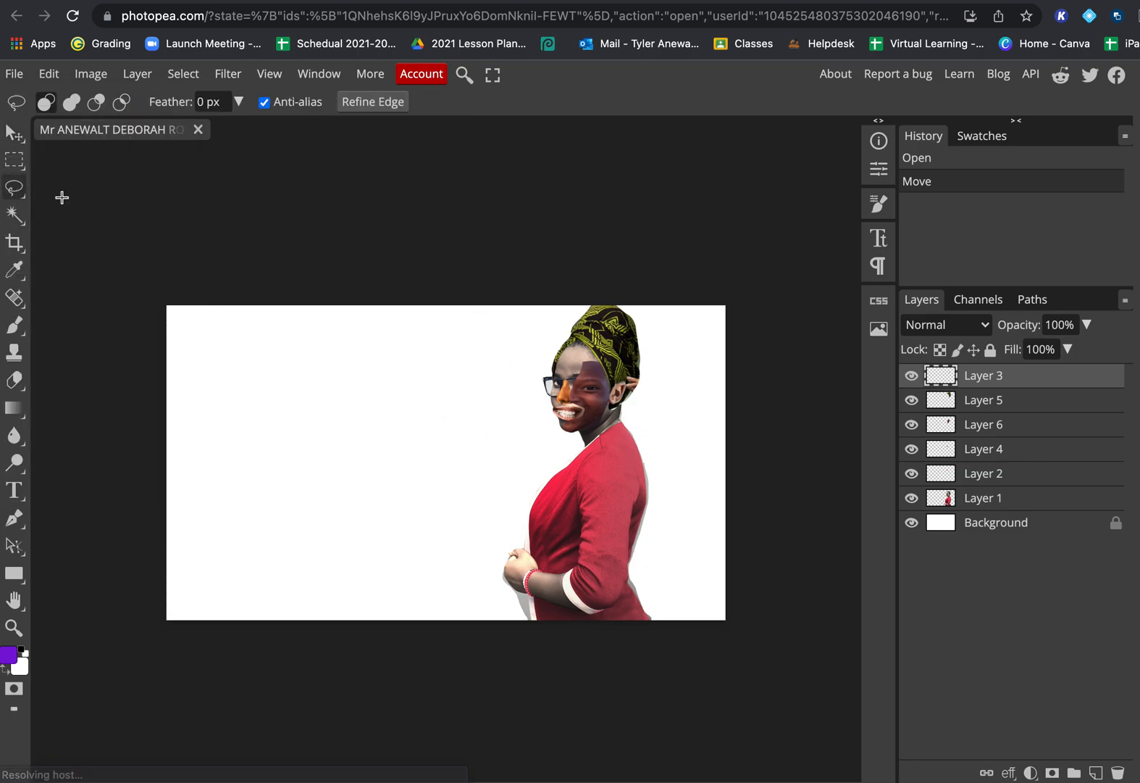
pyautogui.moveTo(384, 435)
pyautogui.mouseDown()
pyautogui.moveTo(333, 406)
pyautogui.moveTo(360, 470)
pyautogui.moveTo(367, 429)
pyautogui.mouseUp()
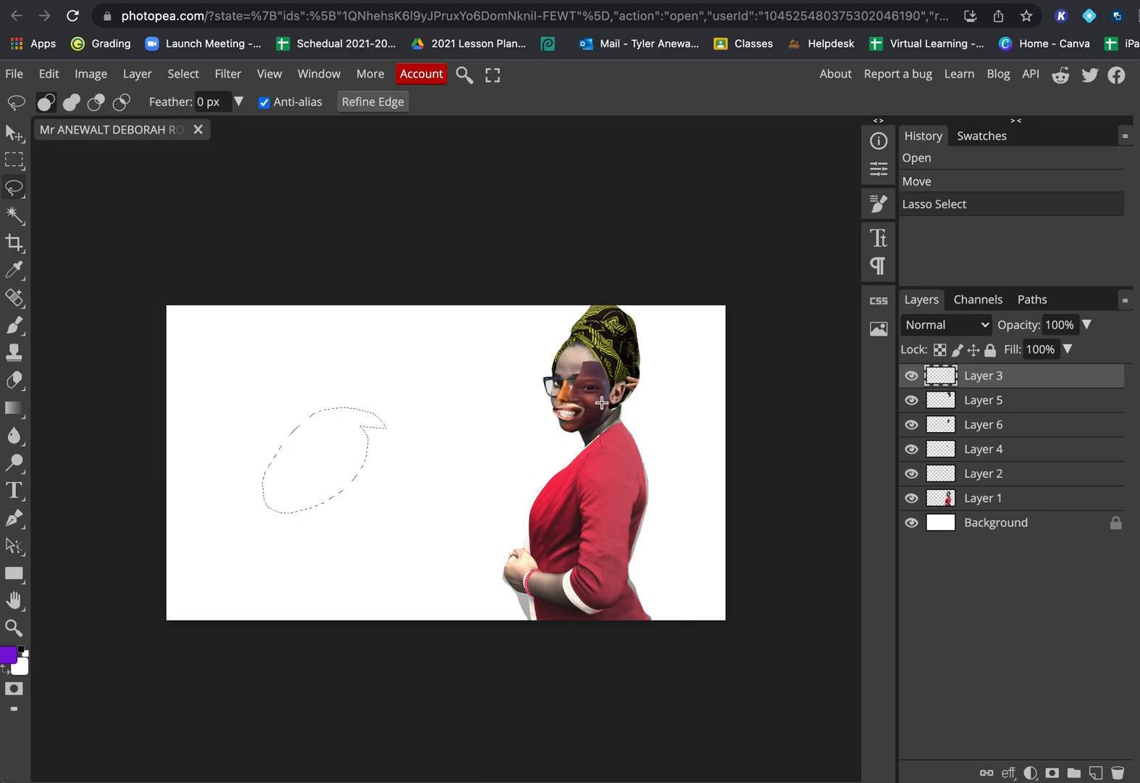
# Hide and show Layer 3, Layer 2 and Layer 5 to check their contents, and clear the lasso selection
pyautogui.click(912, 375)
pyautogui.click(911, 473)
pyautogui.click(911, 400)
pyautogui.click(912, 375)
pyautogui.click(911, 400)
pyautogui.click(911, 474)
pyautogui.click(48, 227)
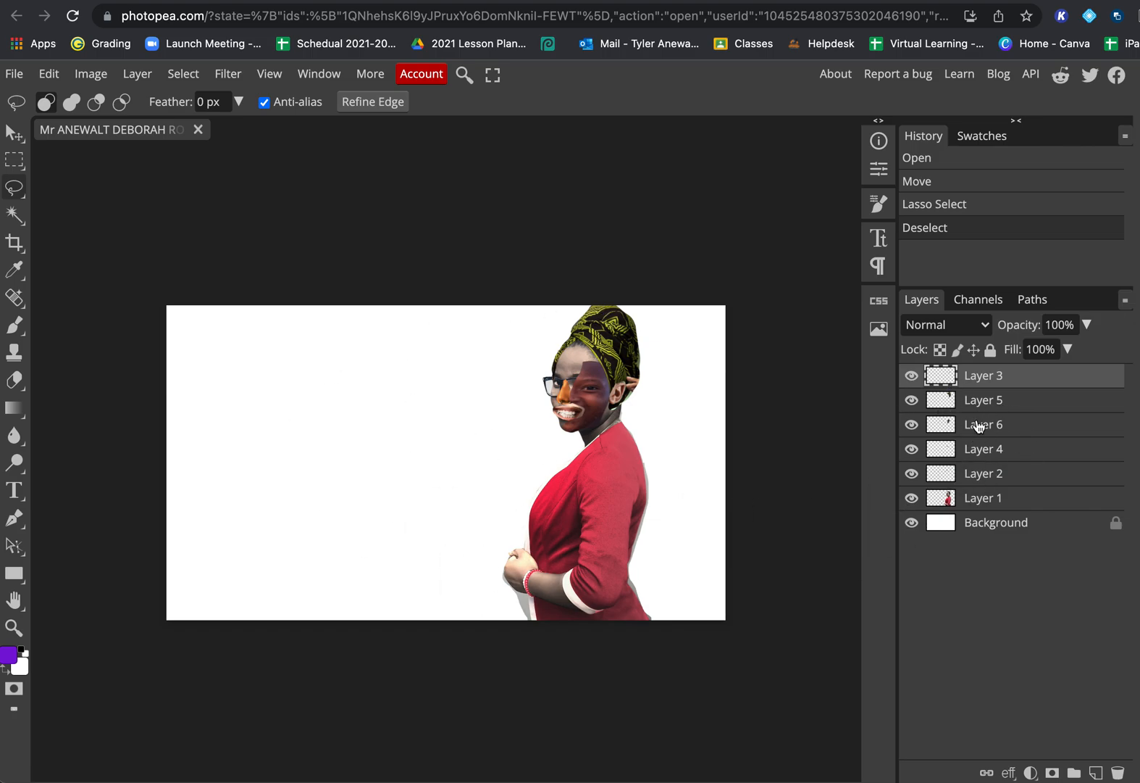
# Group all layers from Layer 3 down to Layer 1 into a folder named Figure
pyautogui.press('shift')
pyautogui.keyDown('shift'); pyautogui.click(978, 505); pyautogui.keyUp('shift')
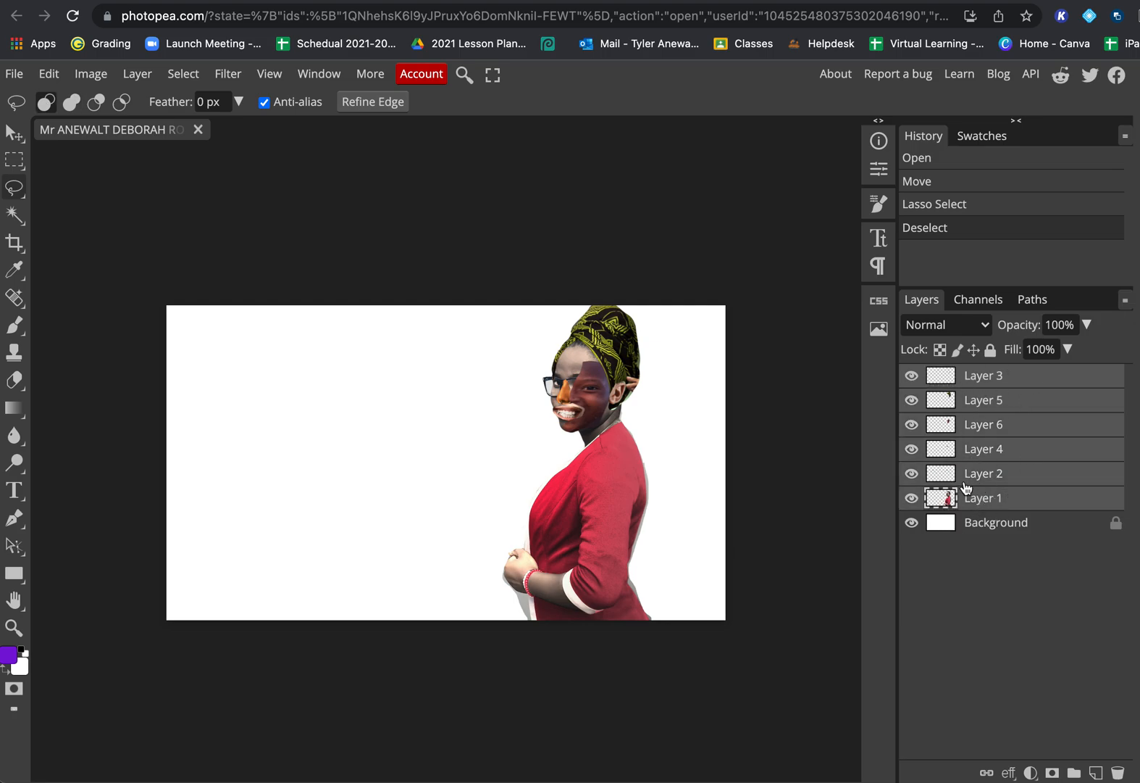
pyautogui.click(132, 75)
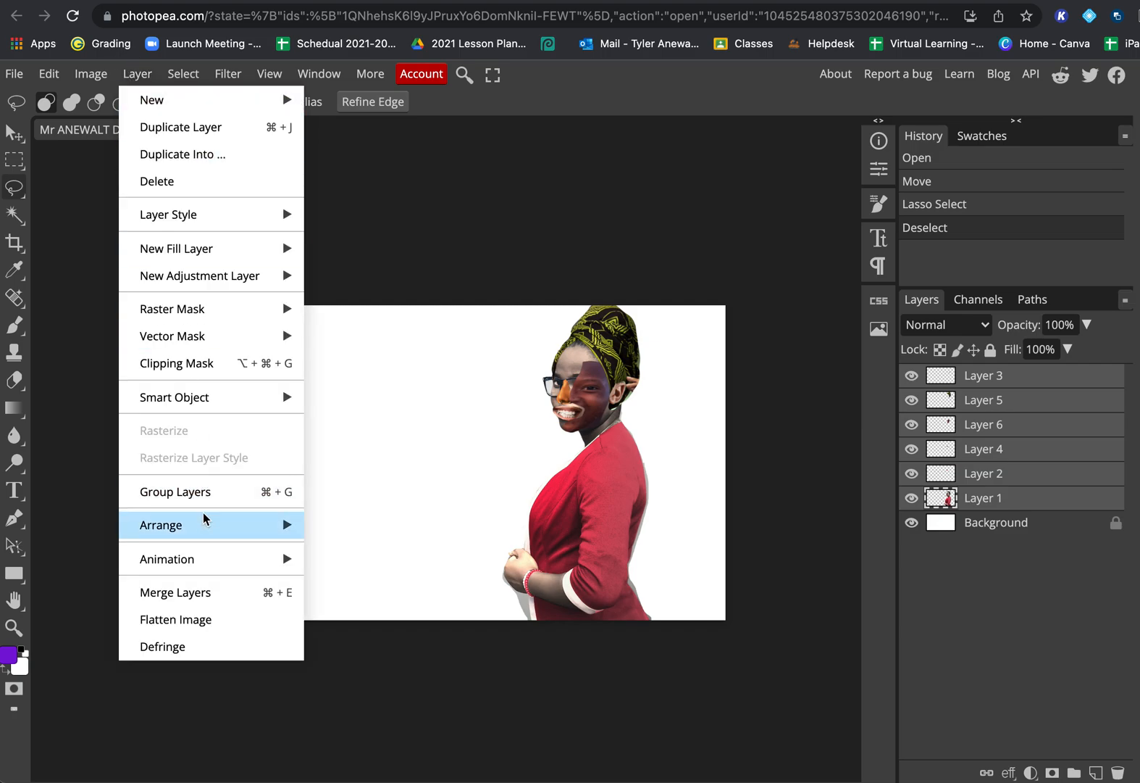
pyautogui.click(207, 490)
pyautogui.doubleClick(982, 374)
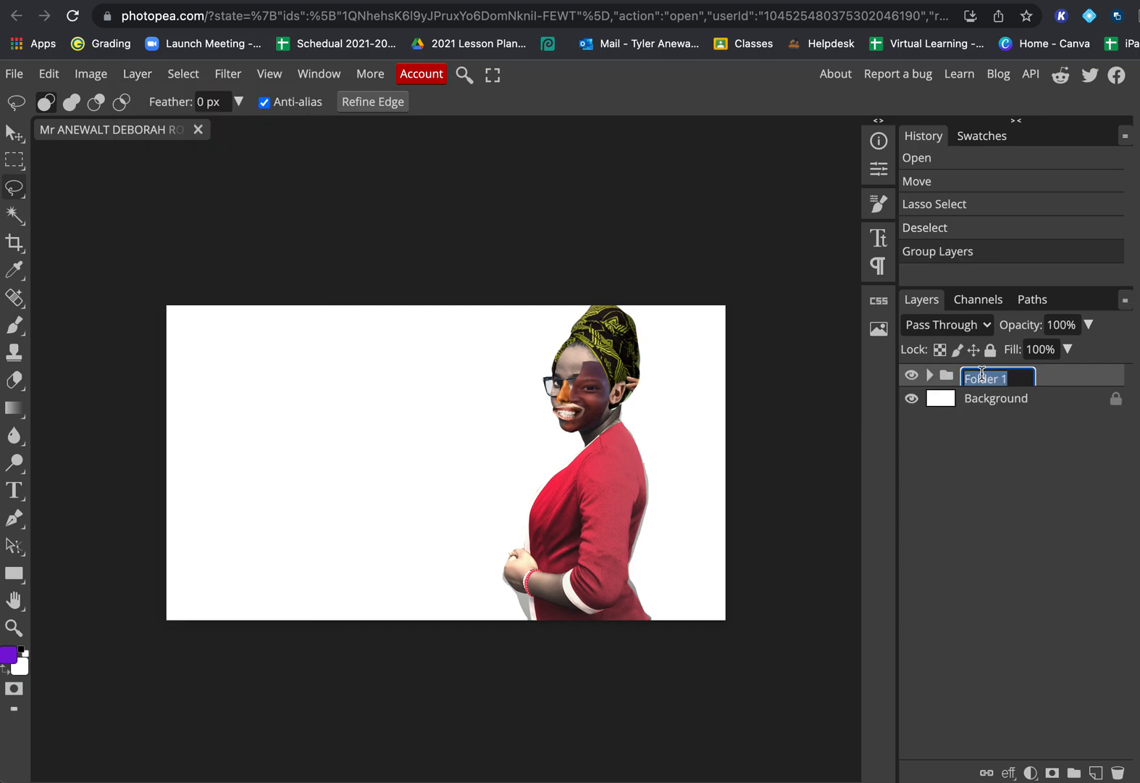
pyautogui.write('Figure')
pyautogui.press('Return')
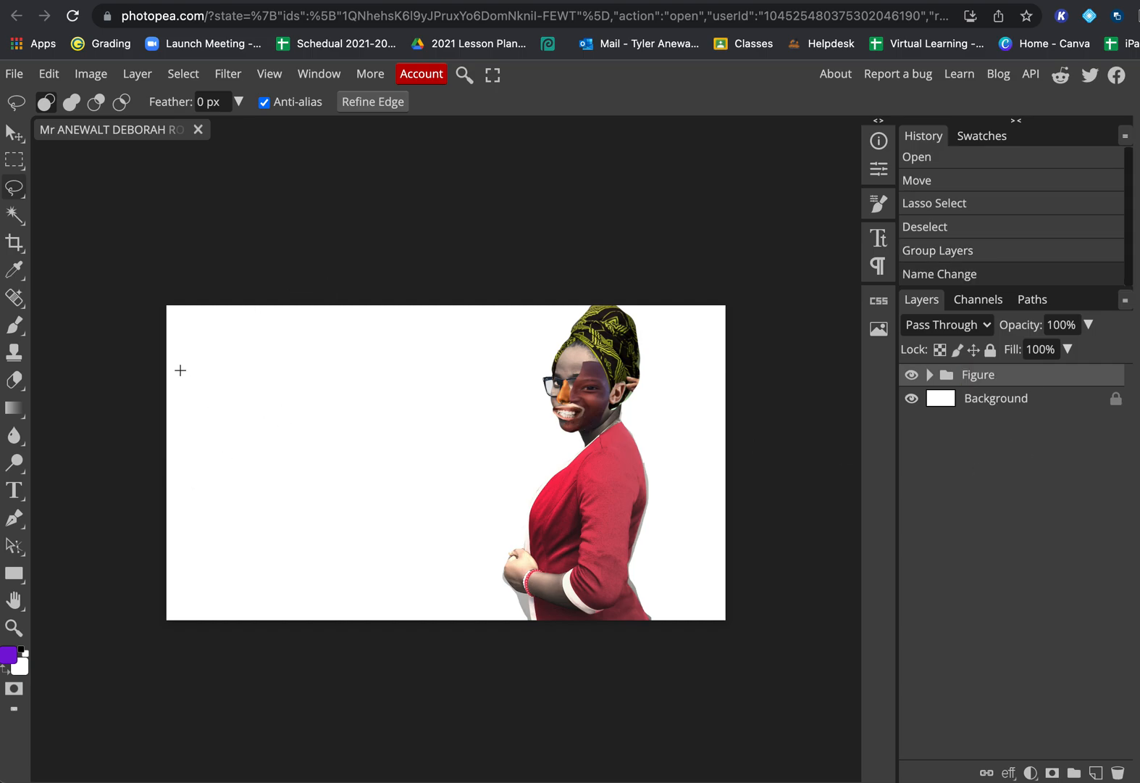
pyautogui.click(8, 77)
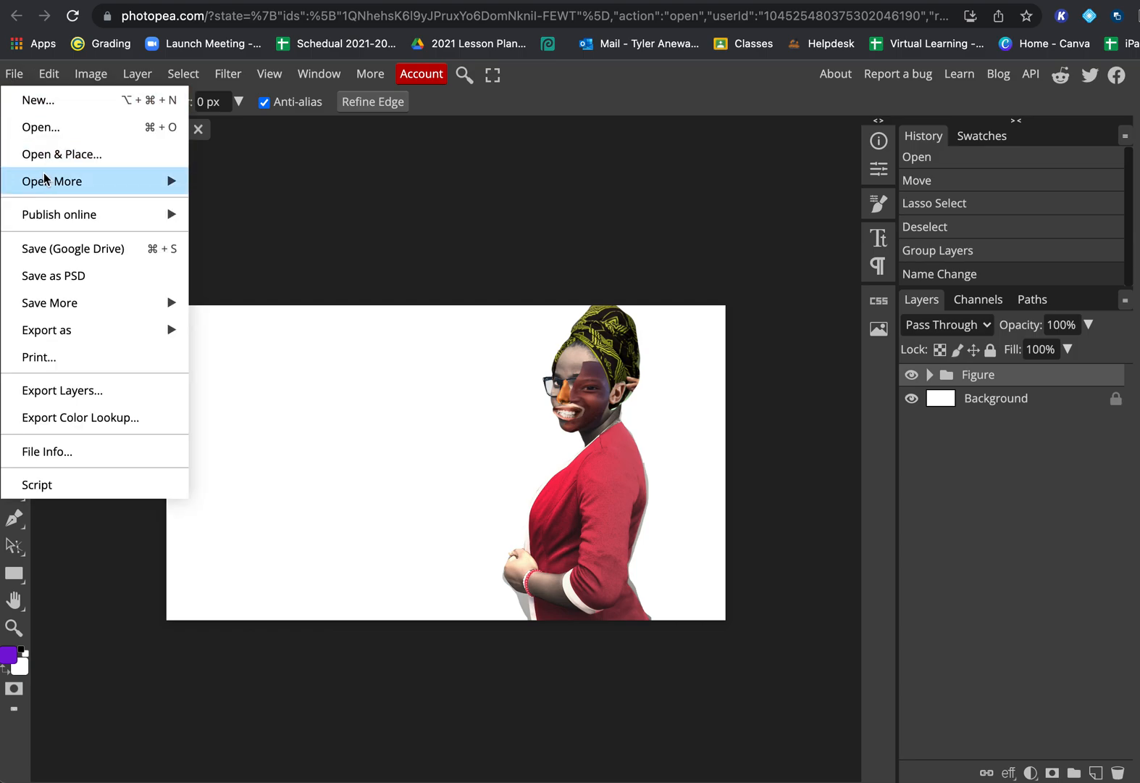
pyautogui.moveTo(42, 186)
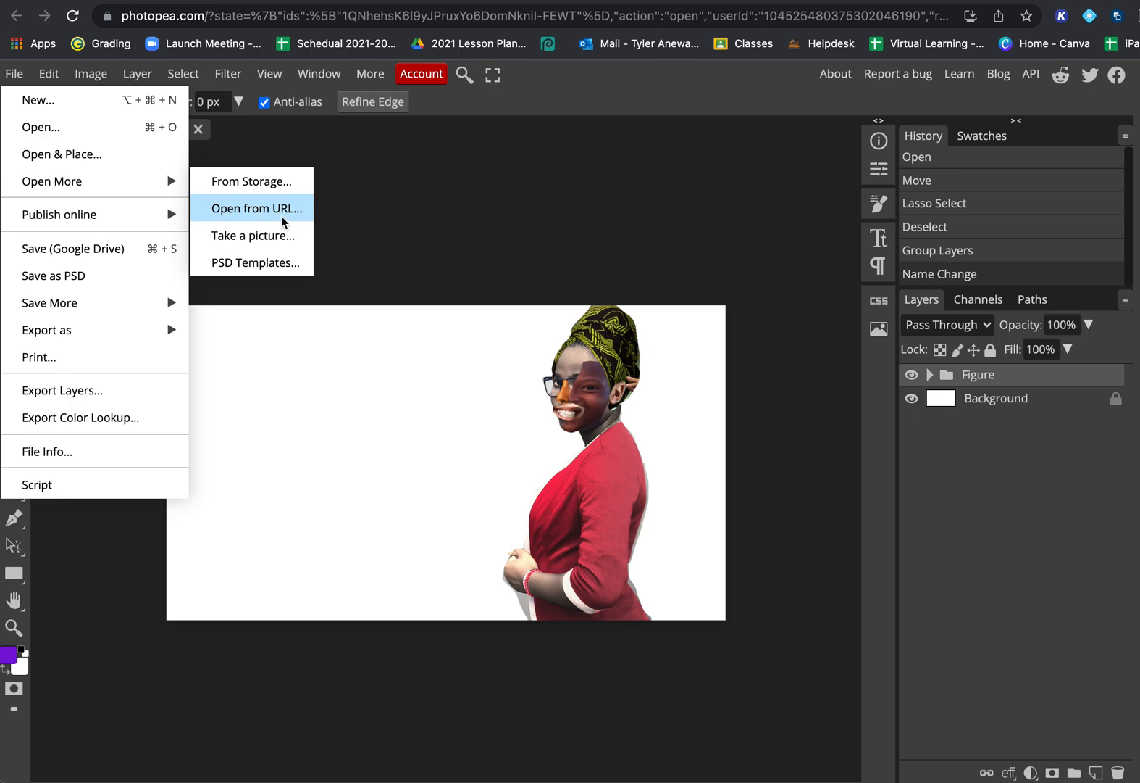
pyautogui.moveTo(269, 73)
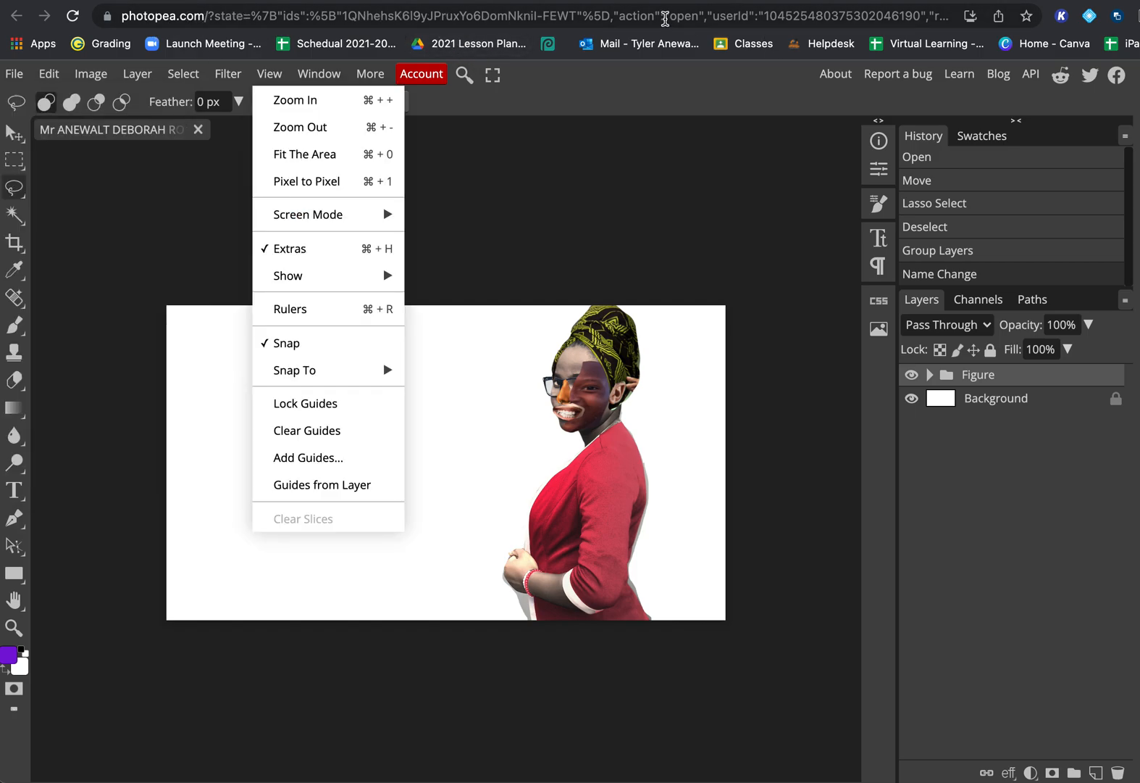
# Switch to a new browser tab and search Google Images for "child portrait full body"
pyautogui.click(774, 2)
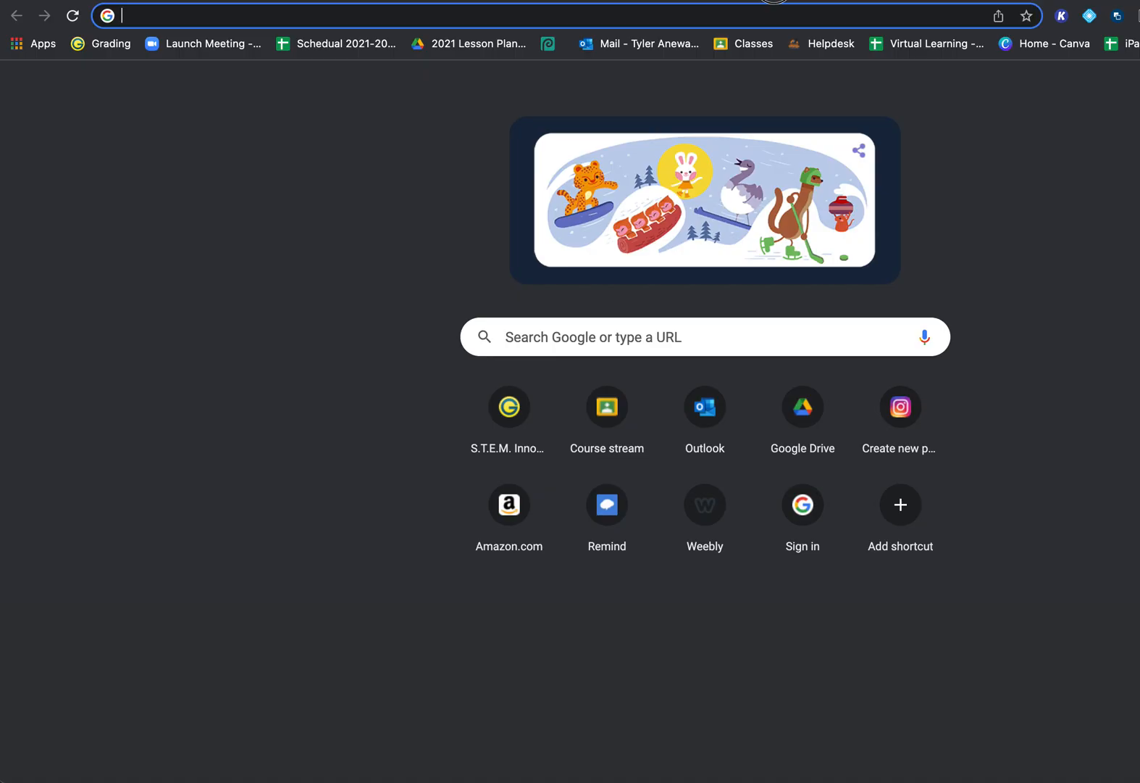
pyautogui.click(574, 339)
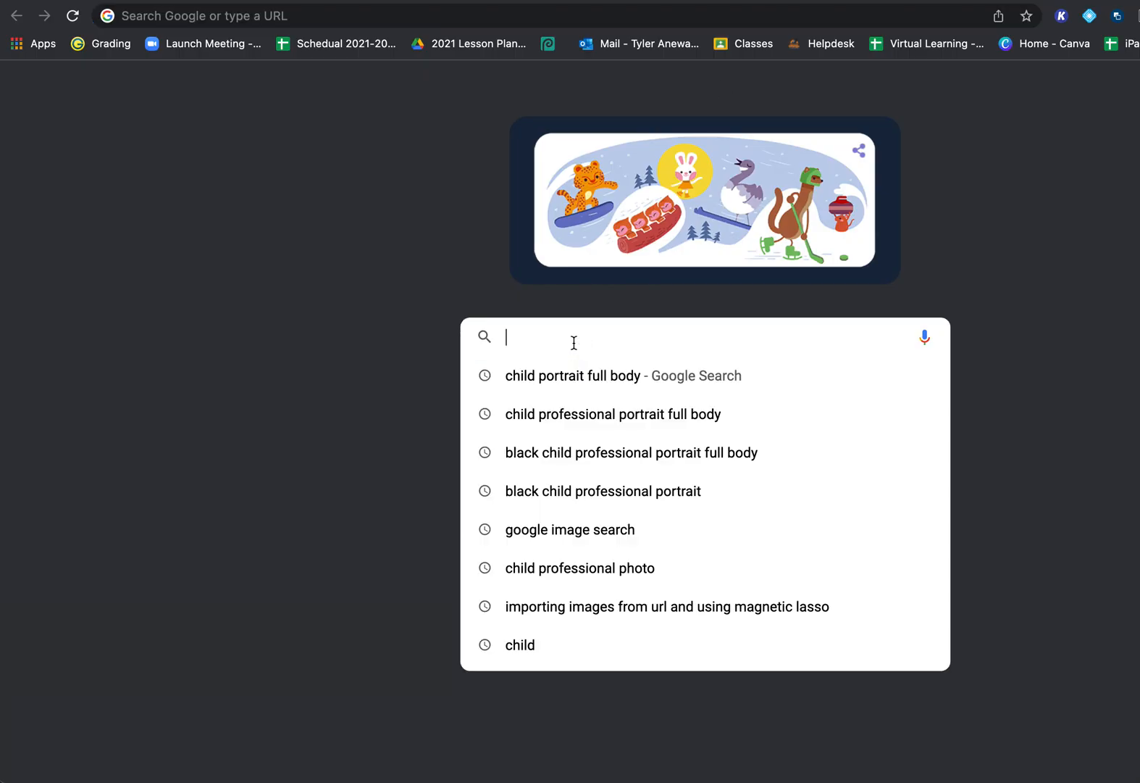
pyautogui.write('child portrait full body')
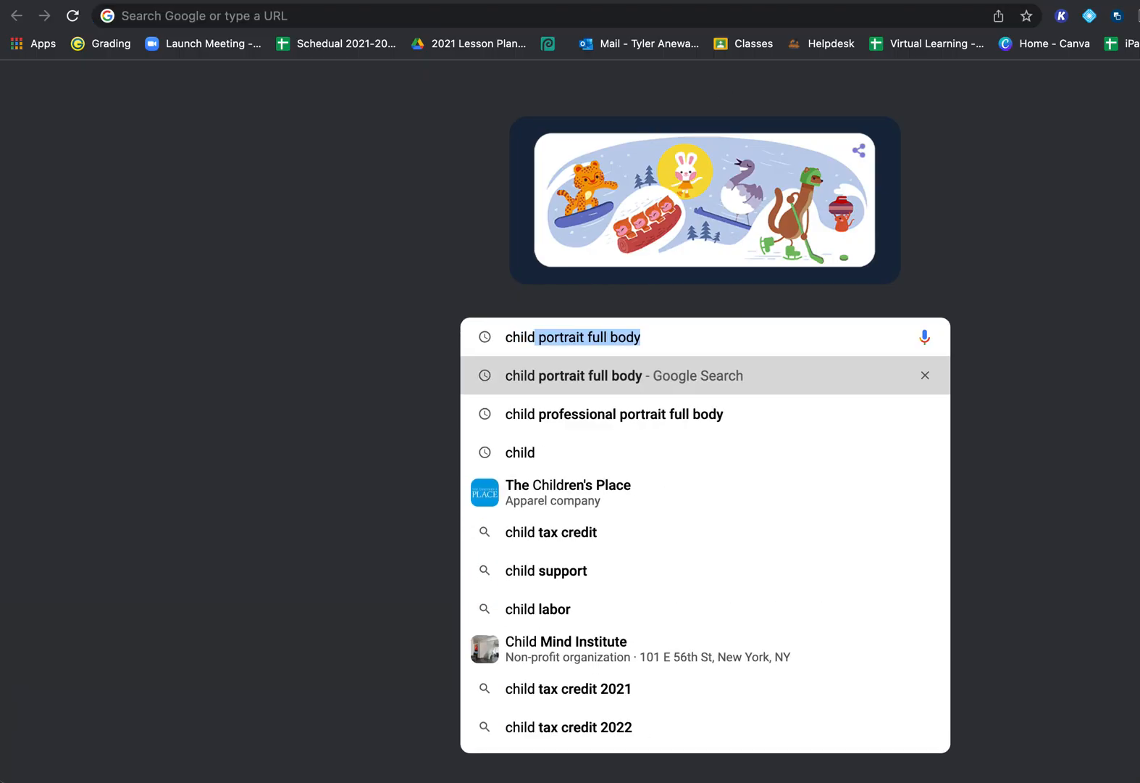
pyautogui.press('Return')
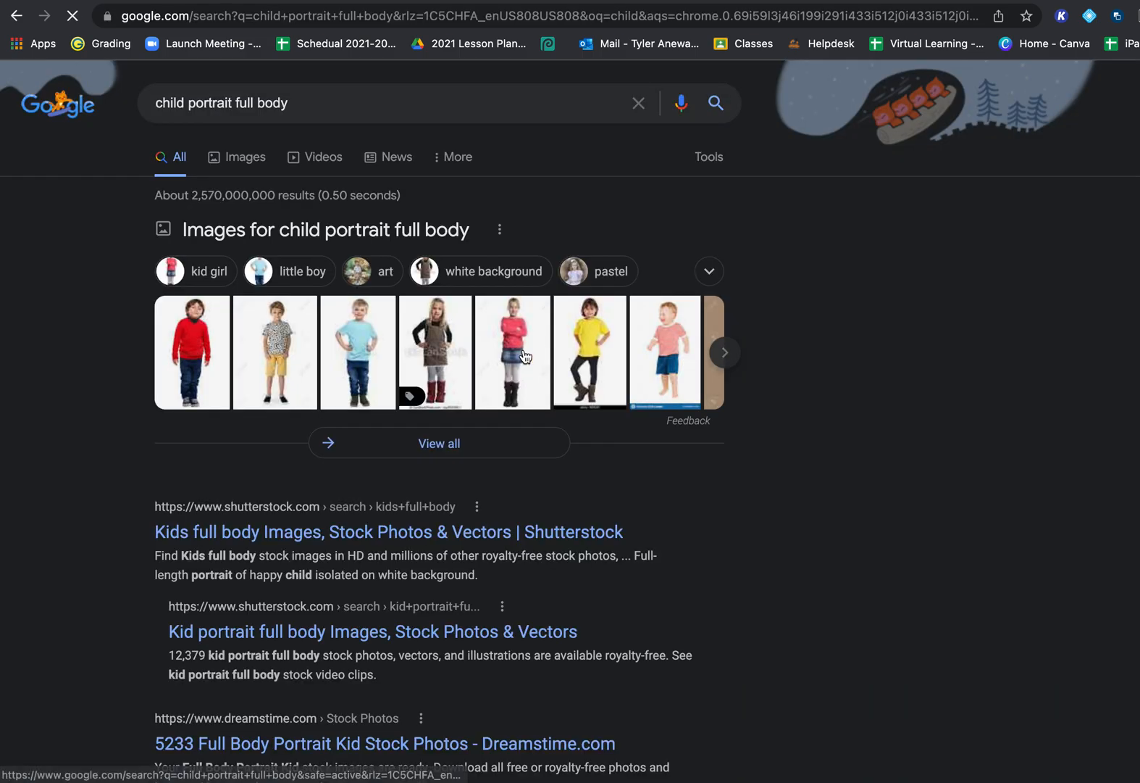
pyautogui.click(232, 160)
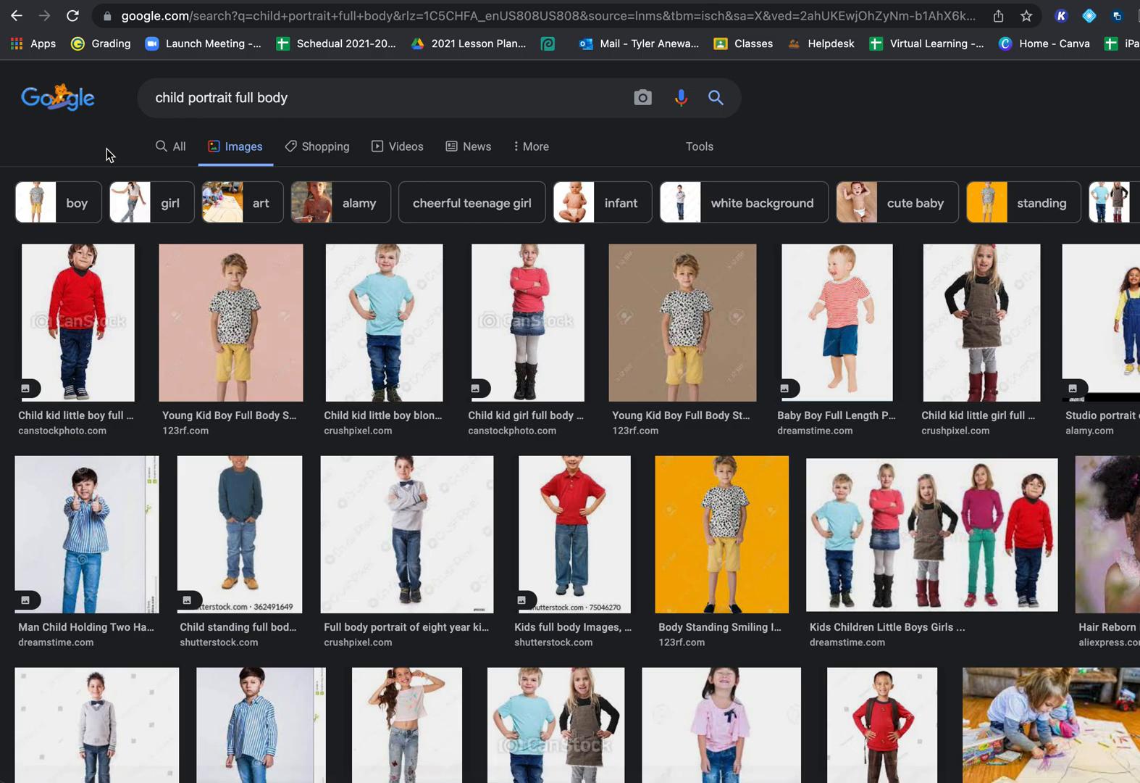
# Filter the image results to Large size and Creative Commons licenses
pyautogui.scroll(-3, 289, 305)
pyautogui.scroll(3, 471, 449)
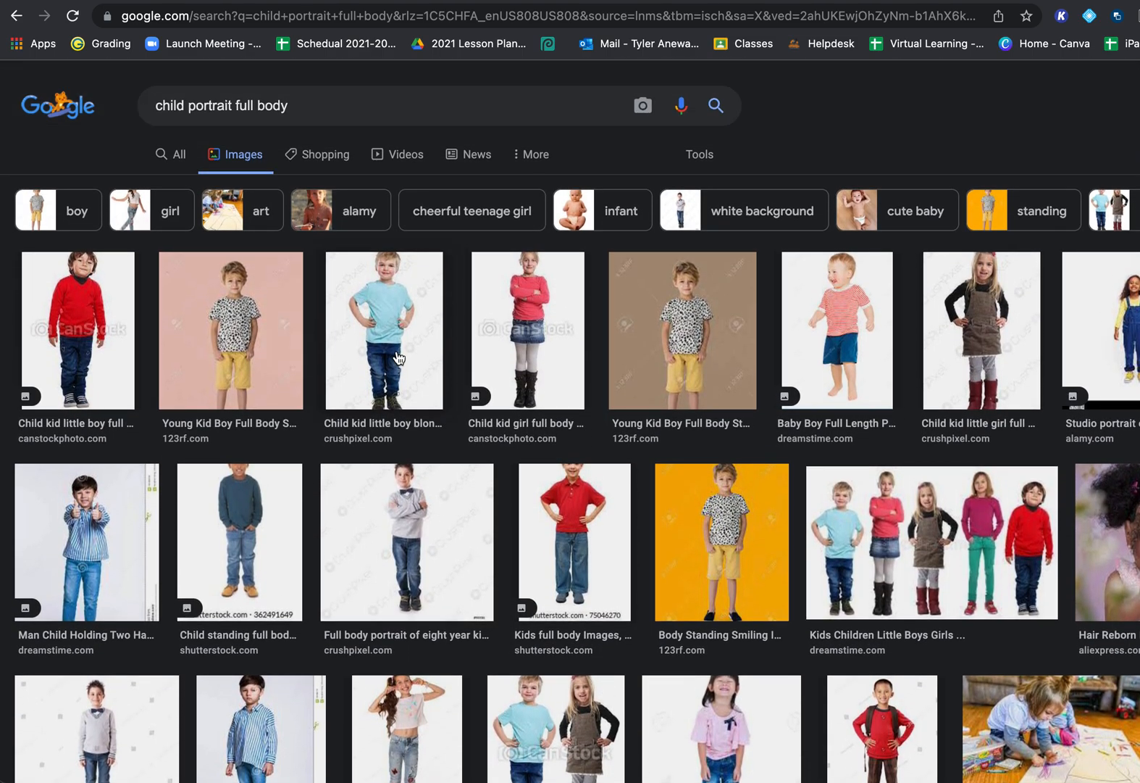
pyautogui.click(703, 154)
pyautogui.click(154, 178)
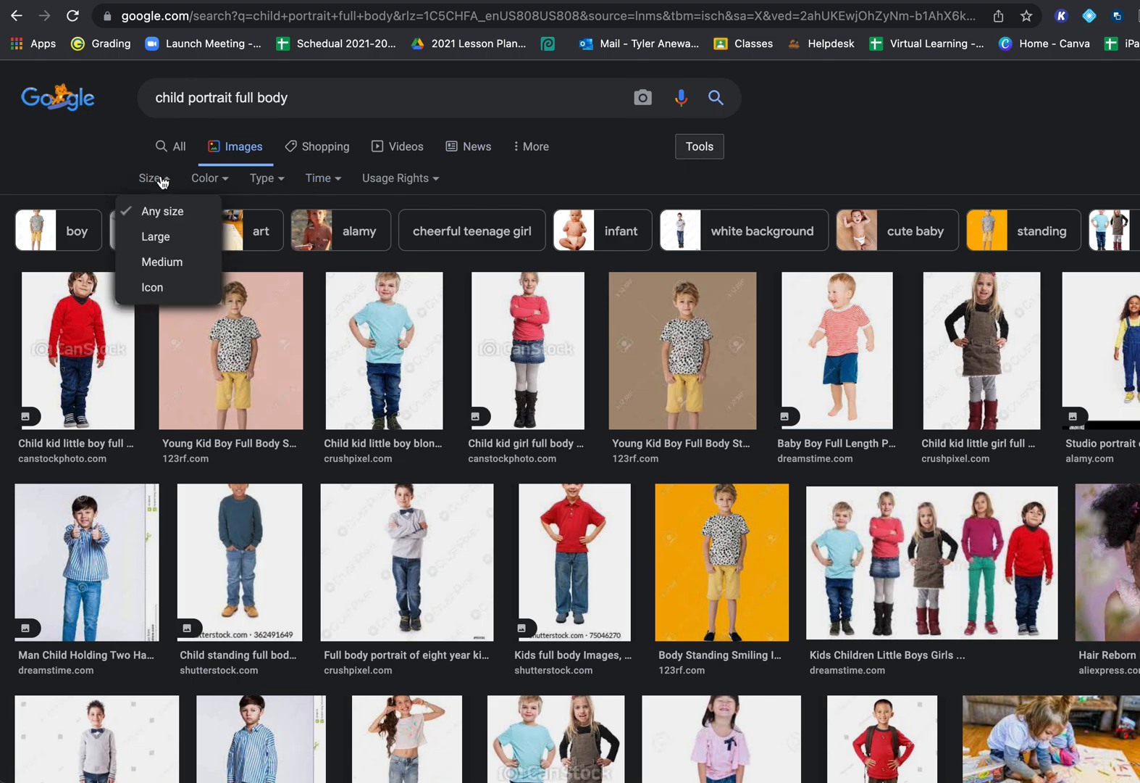
pyautogui.click(160, 245)
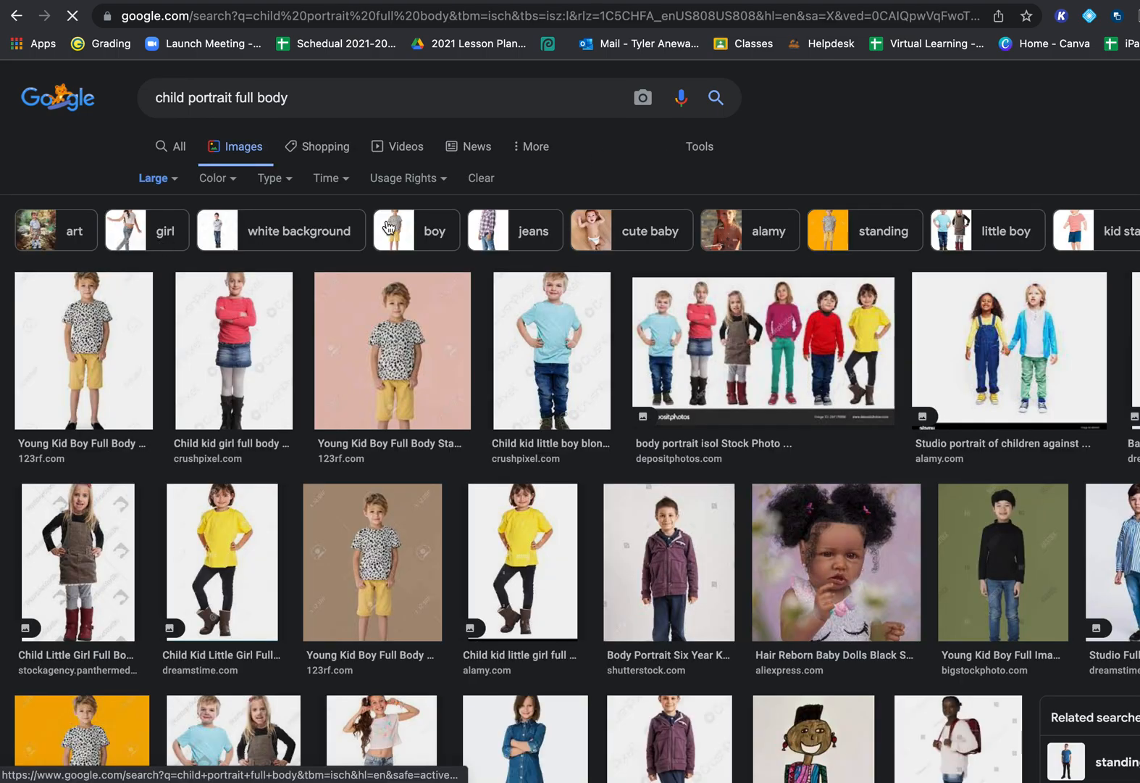
pyautogui.click(424, 189)
pyautogui.click(424, 237)
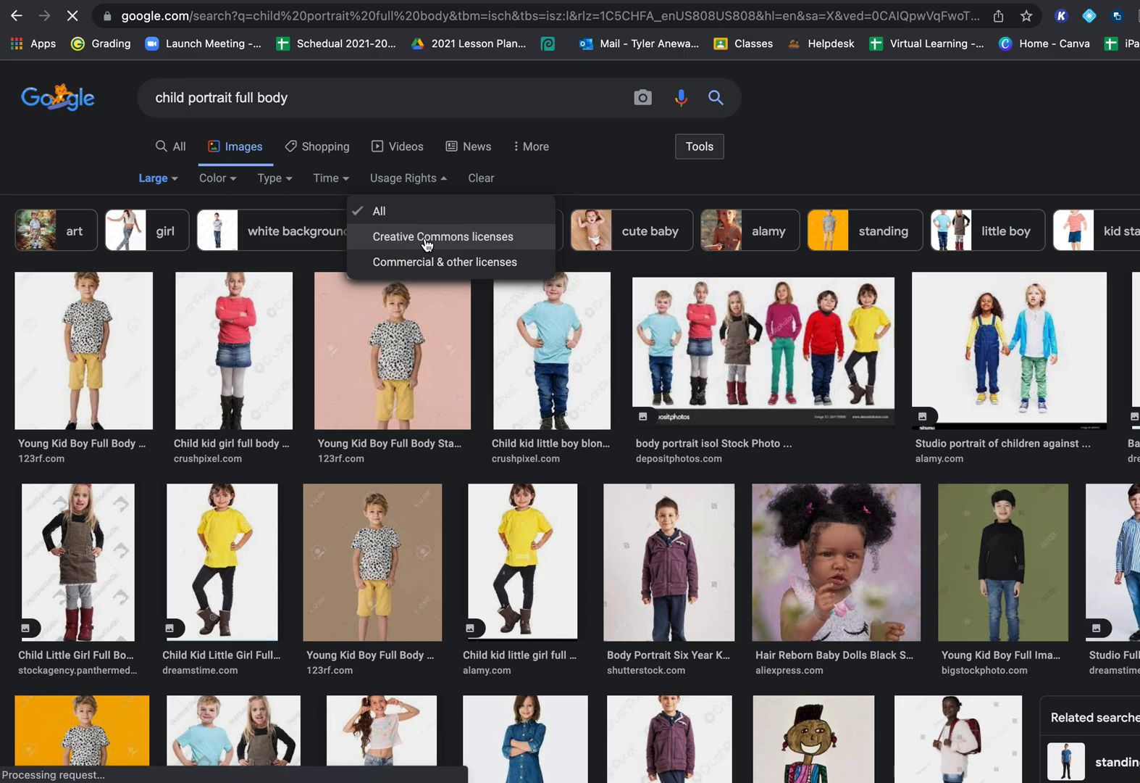
# Browse the filtered results and open the preview of the "Happy boy" image from pixahive.com
pyautogui.scroll(-8, 630, 551)
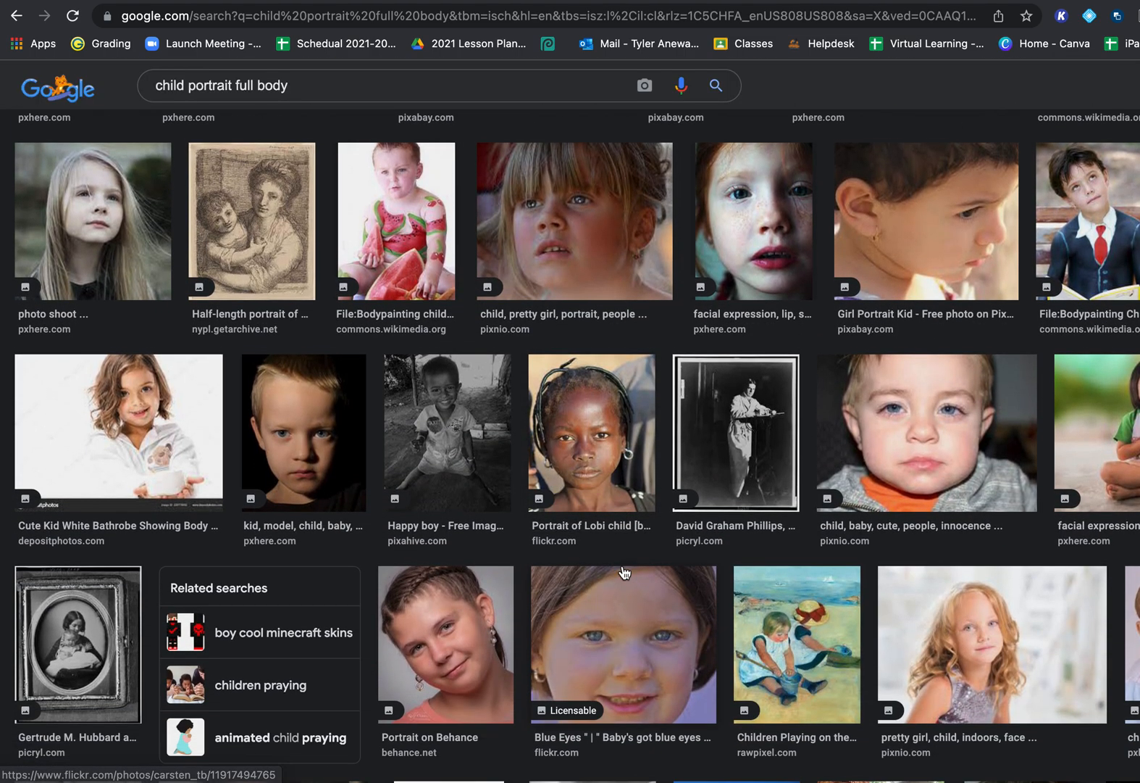
pyautogui.scroll(-6, 623, 572)
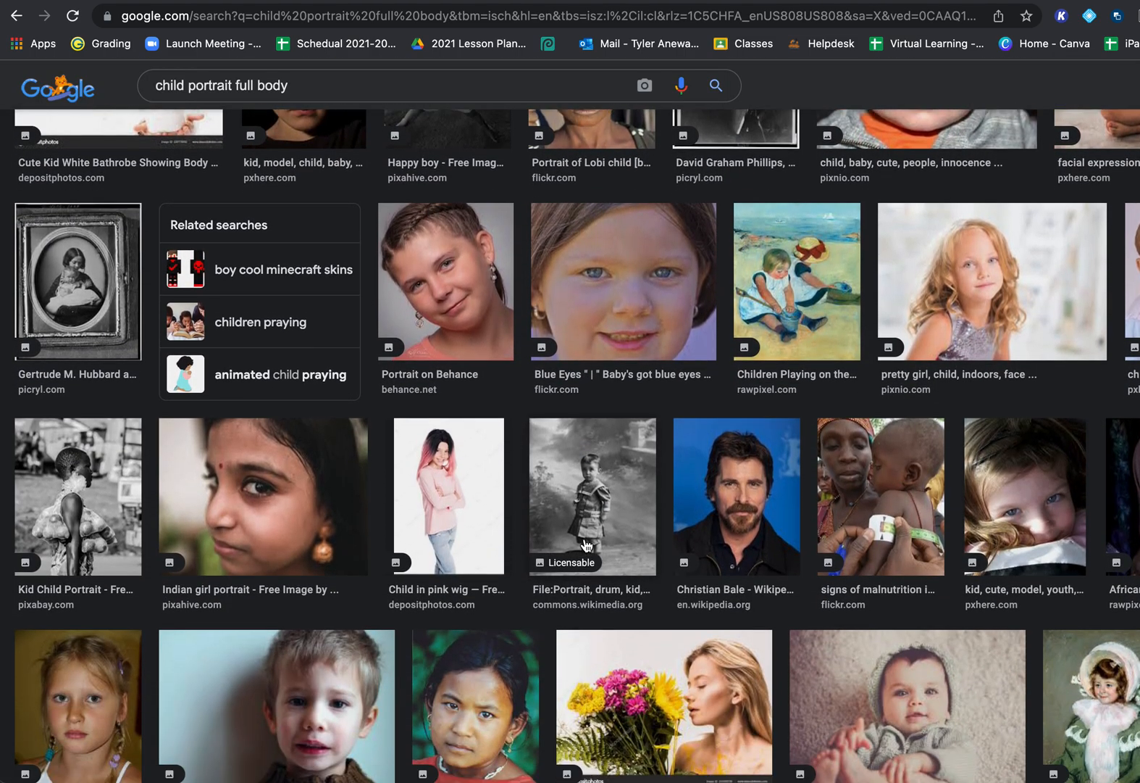
pyautogui.scroll(6, 587, 545)
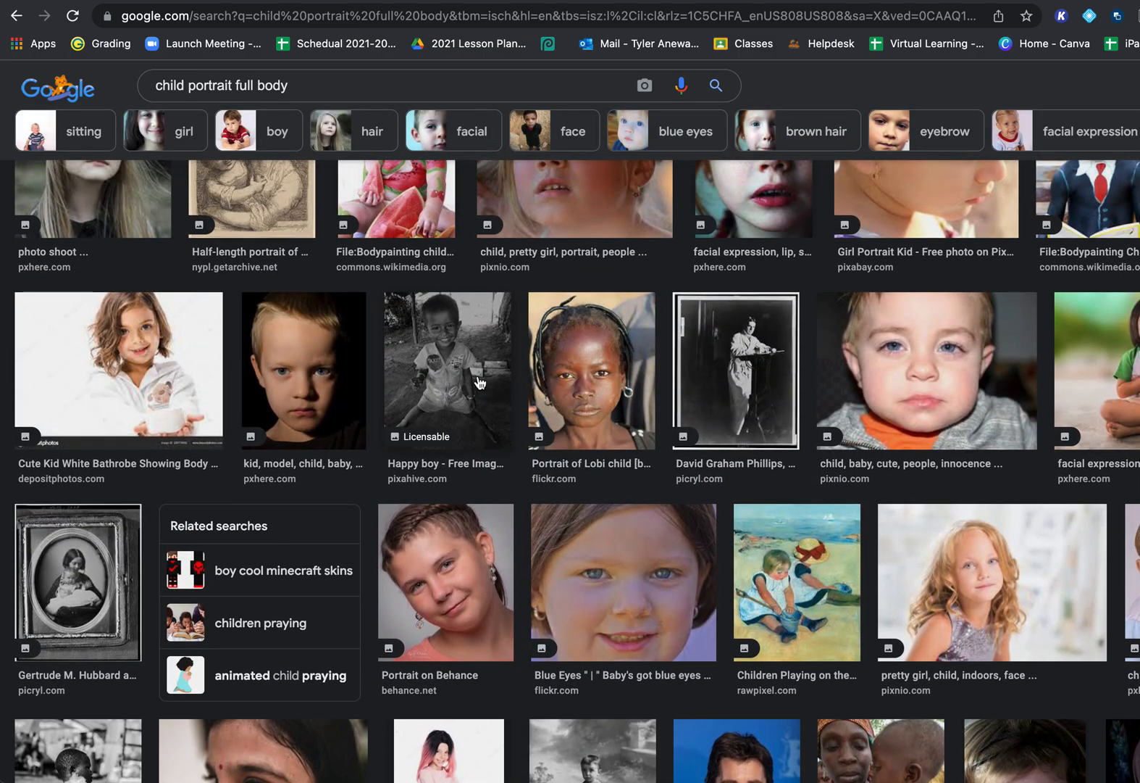
pyautogui.click(470, 382)
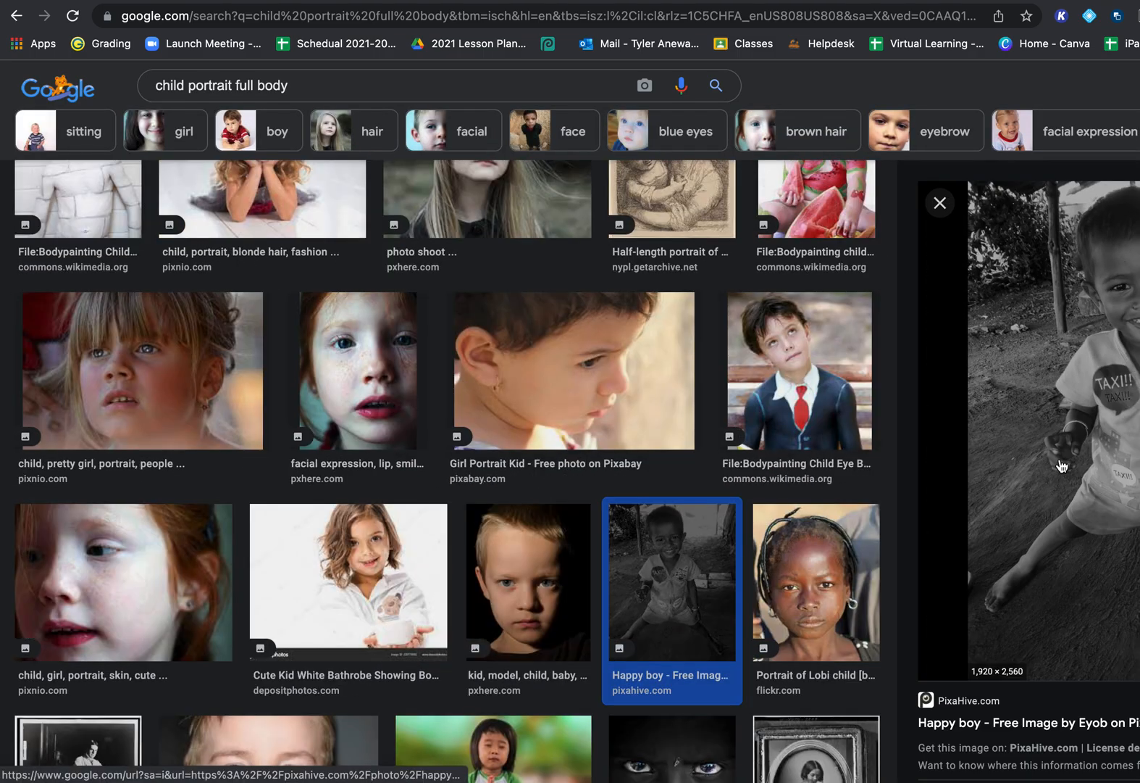
# Copy the image address of the previewed "Happy boy" photo
pyautogui.rightClick(1012, 438)
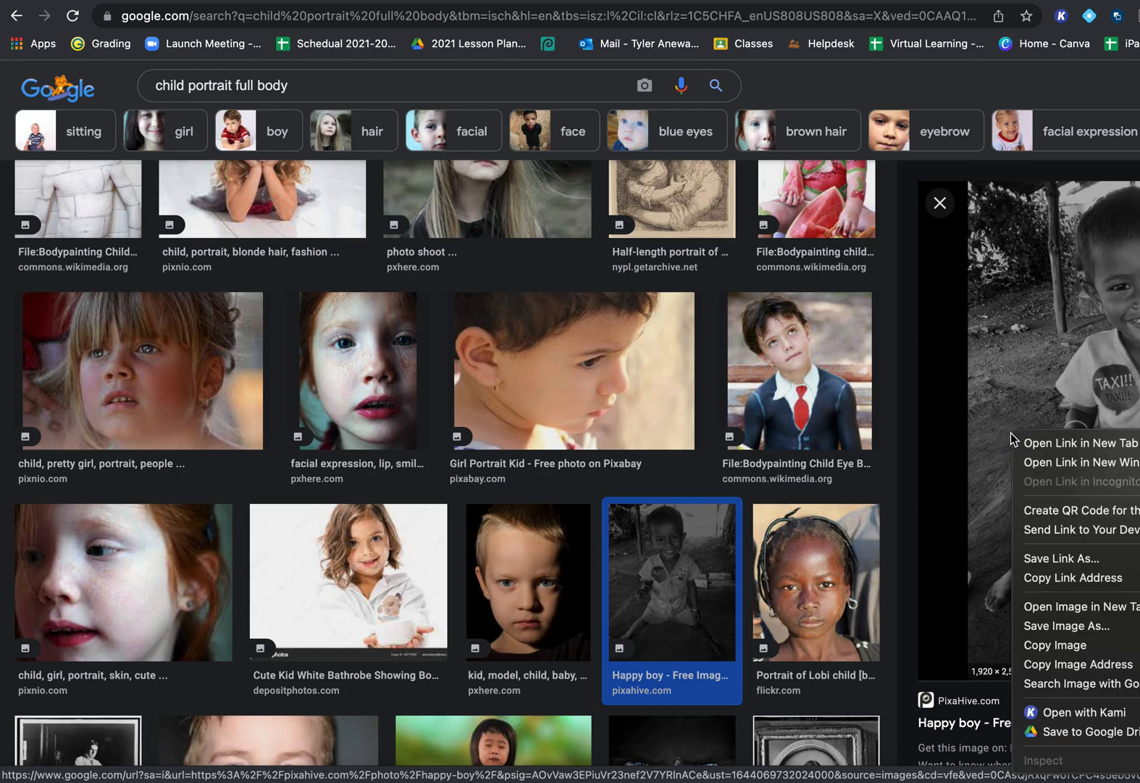
pyautogui.rightClick(971, 238)
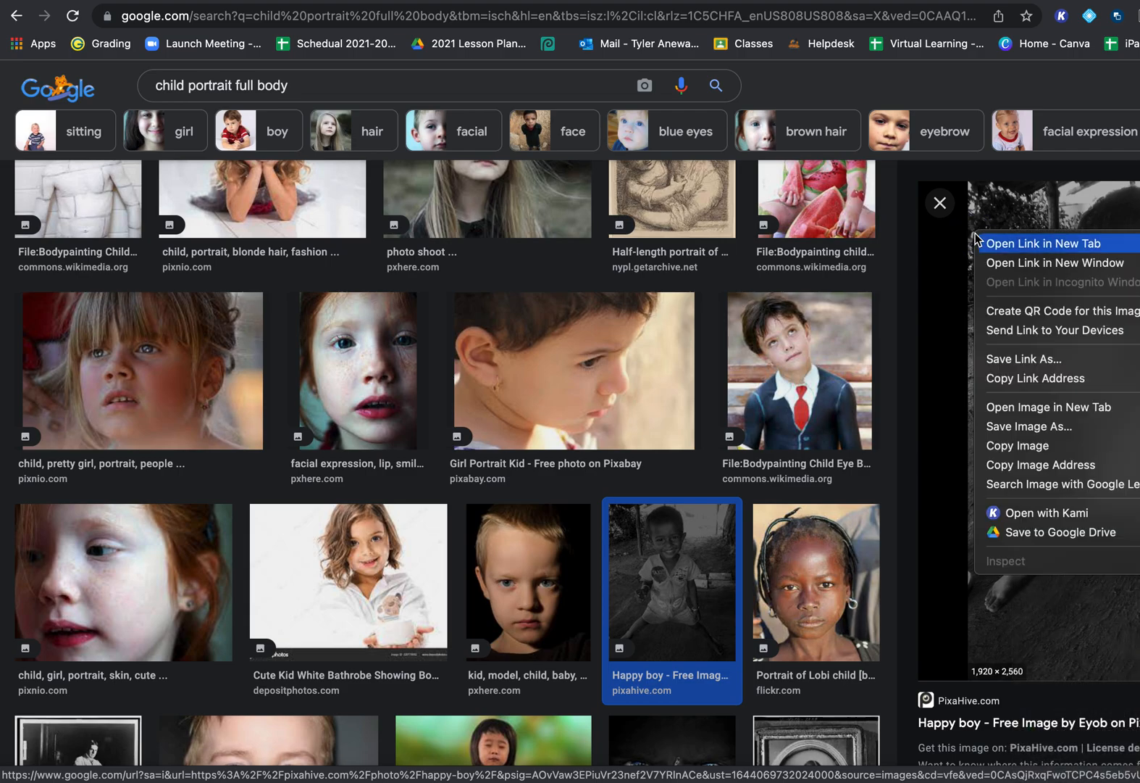
pyautogui.rightClick(950, 270)
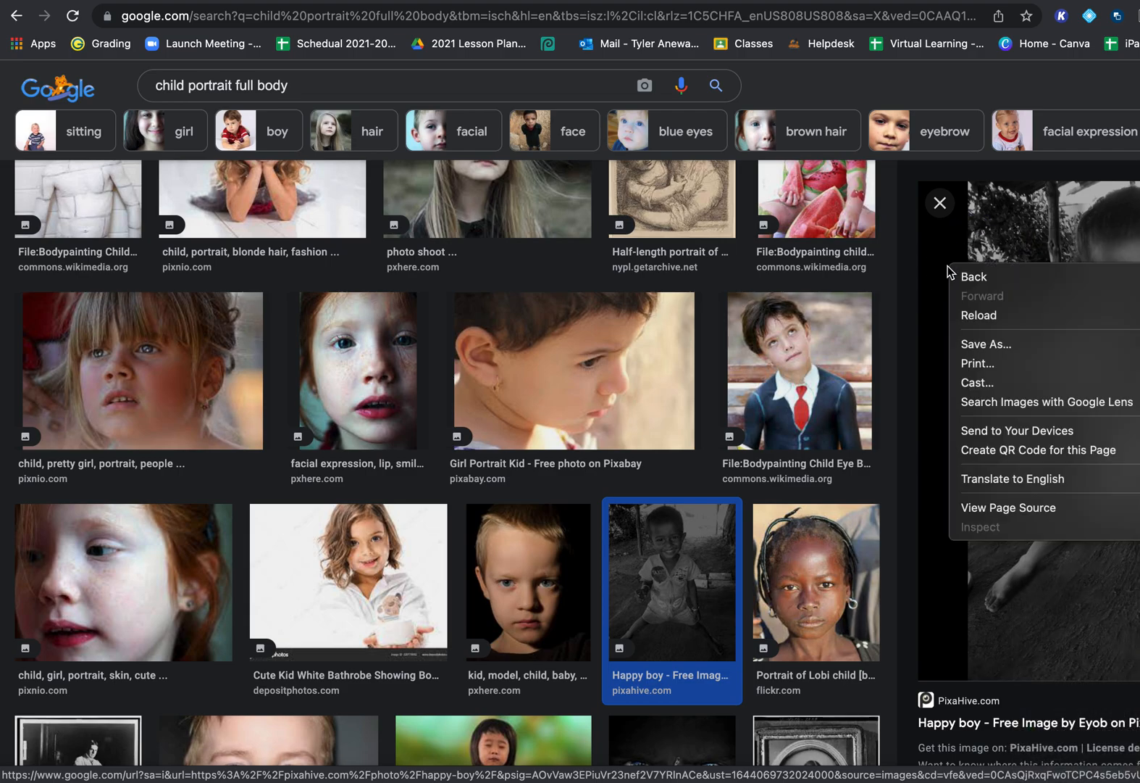
pyautogui.click(987, 246)
pyautogui.rightClick(983, 240)
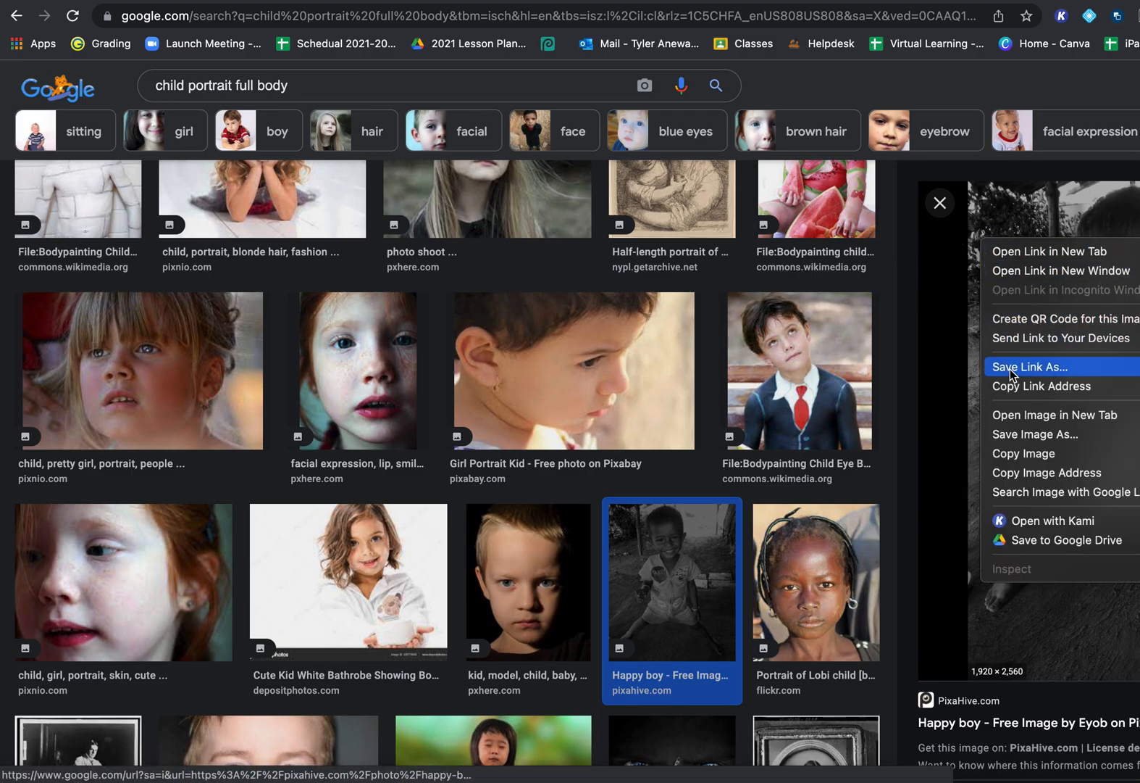
pyautogui.click(1036, 473)
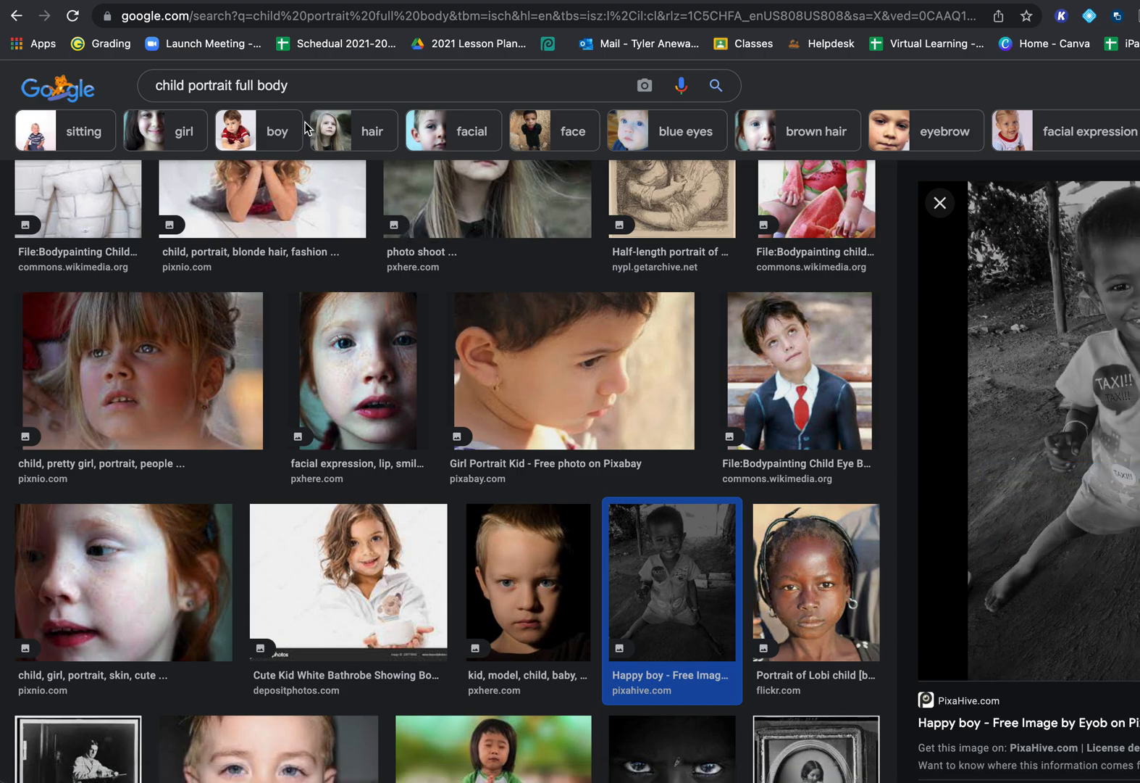
# Switch back to Photopea and open the copied pixahive.com image URL, placing it into the current project
pyautogui.click(574, 0)
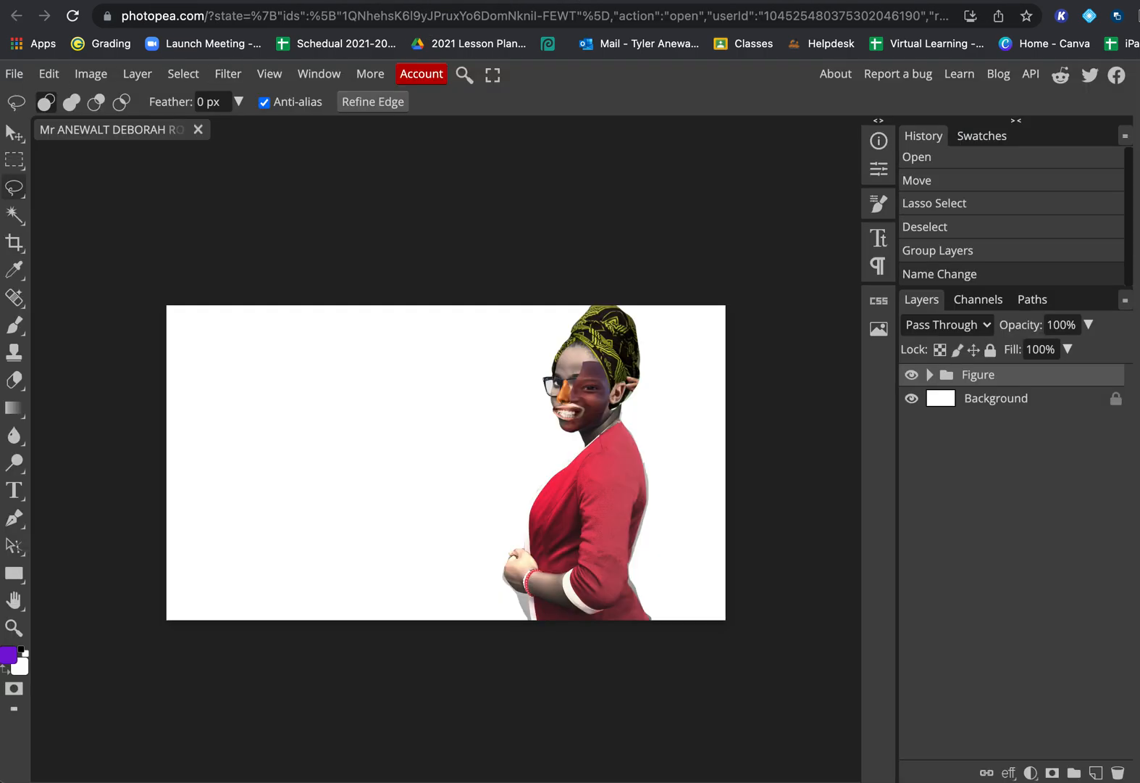
pyautogui.click(14, 73)
pyautogui.moveTo(41, 183)
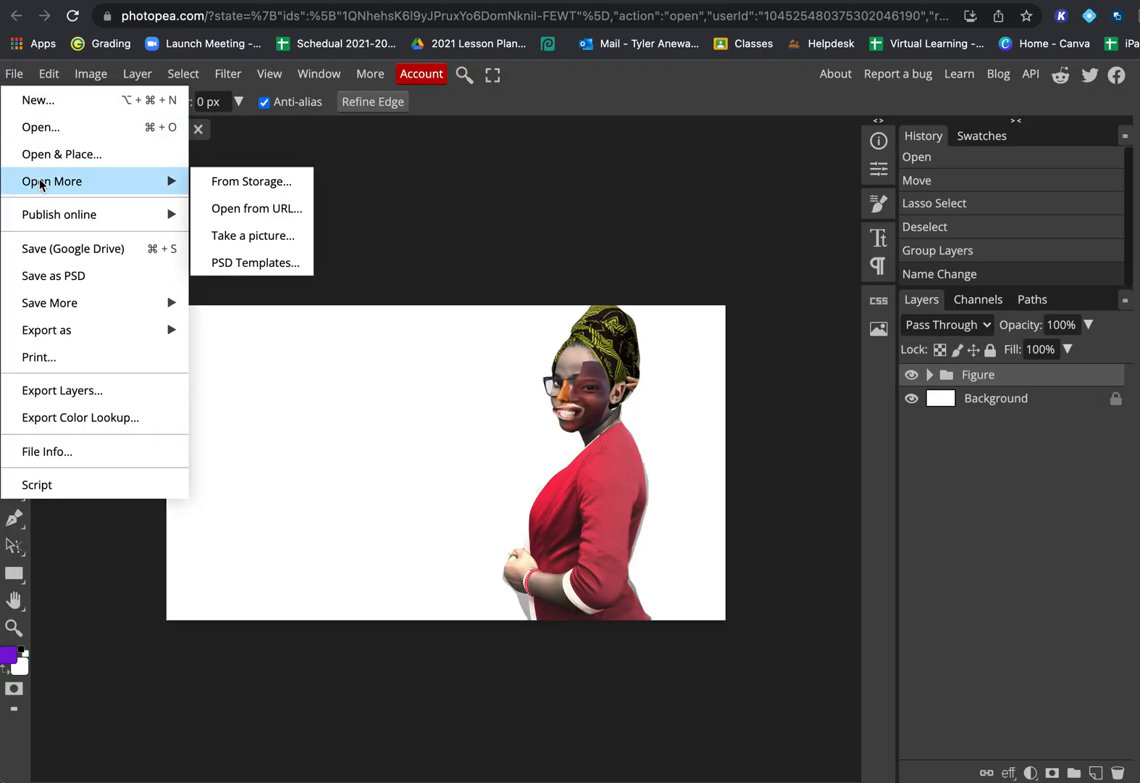
pyautogui.click(210, 208)
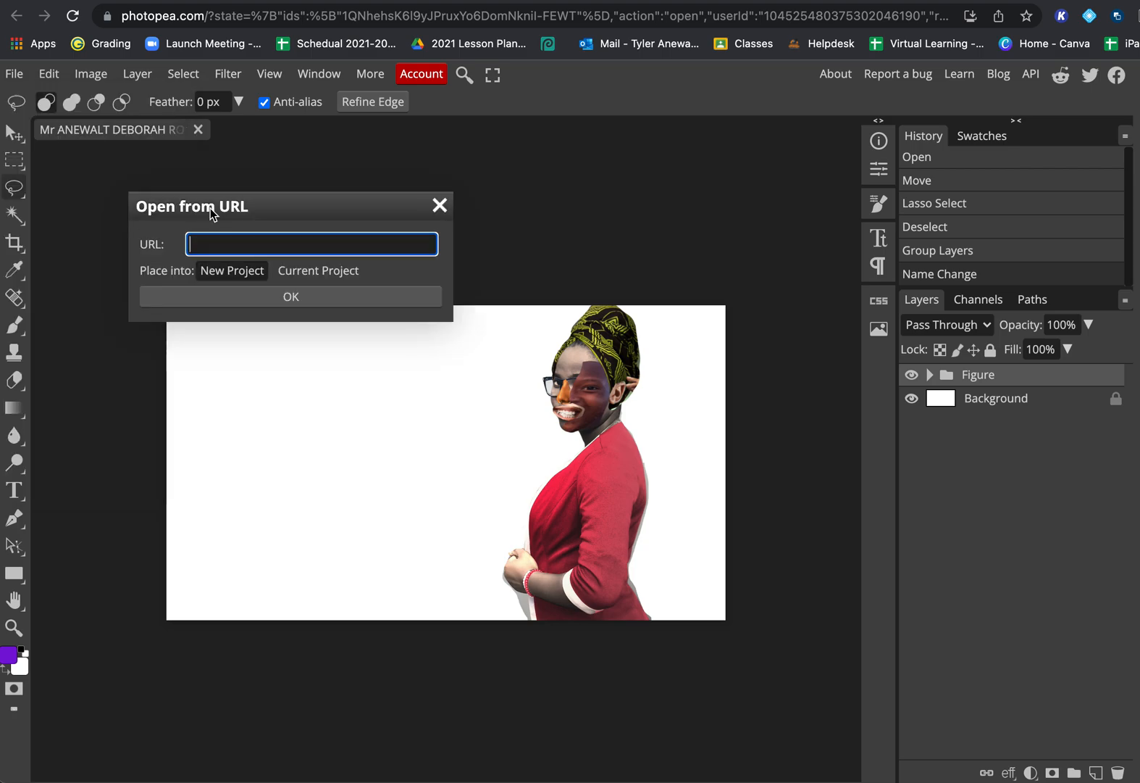
pyautogui.press('super+v')
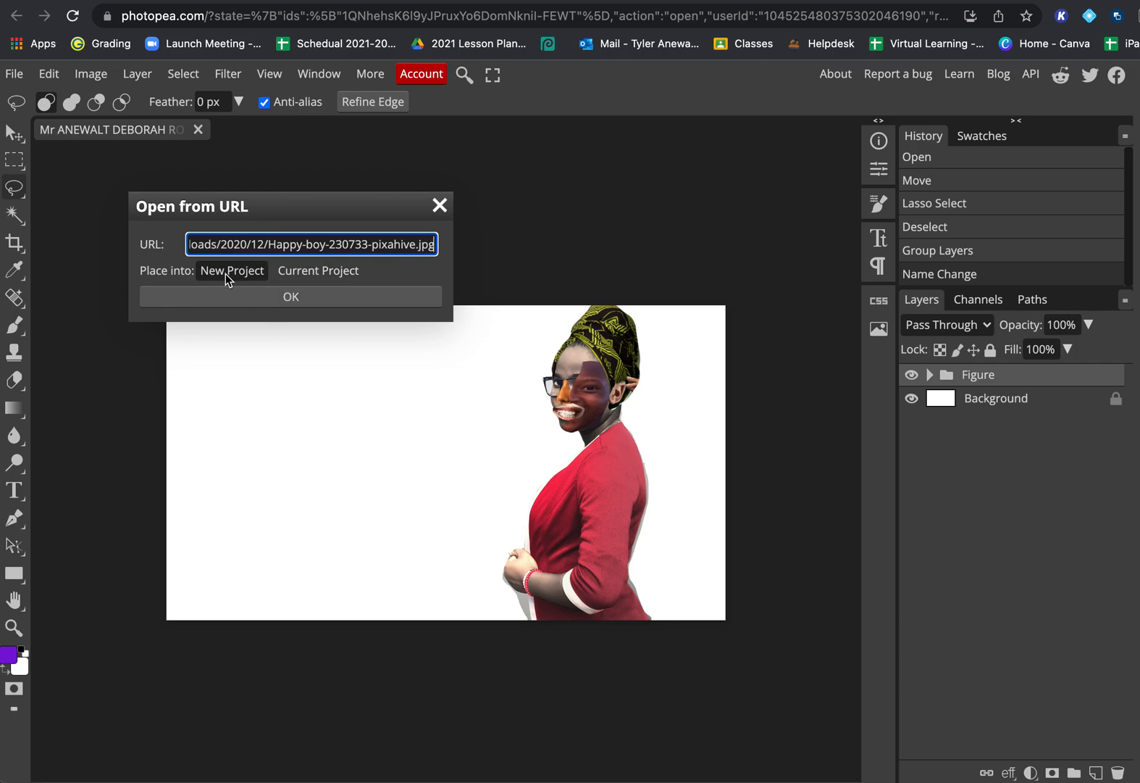
pyautogui.click(307, 276)
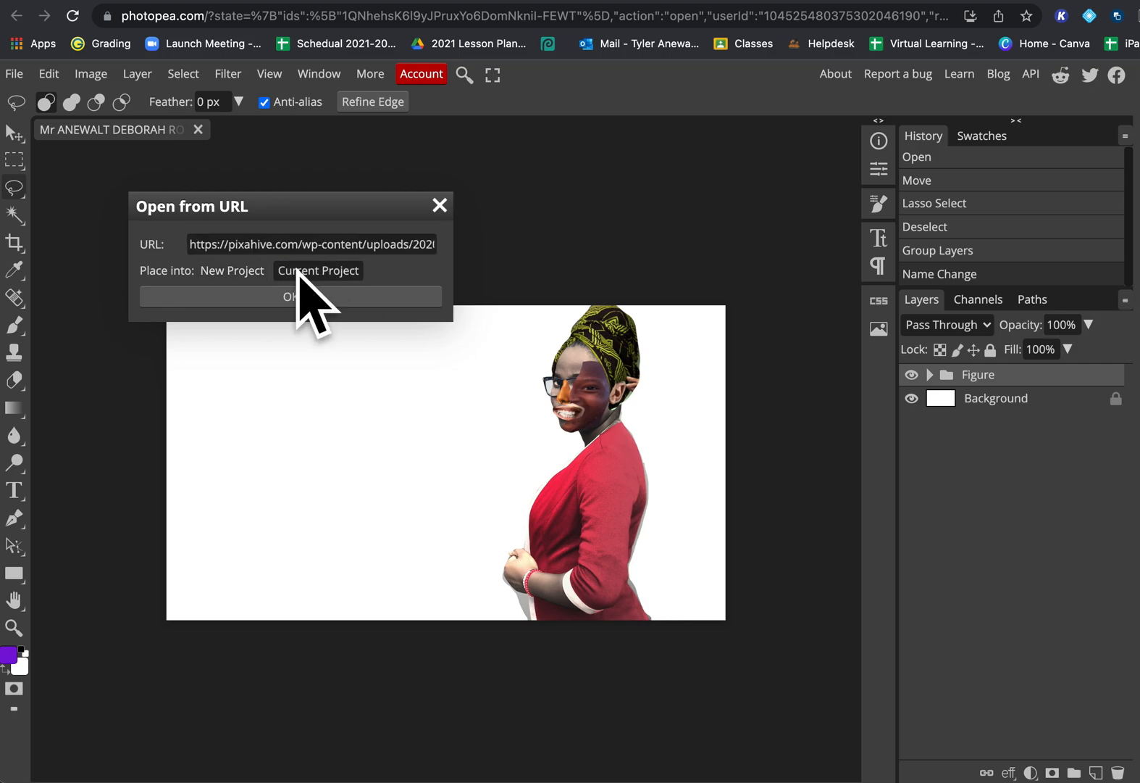
pyautogui.click(296, 297)
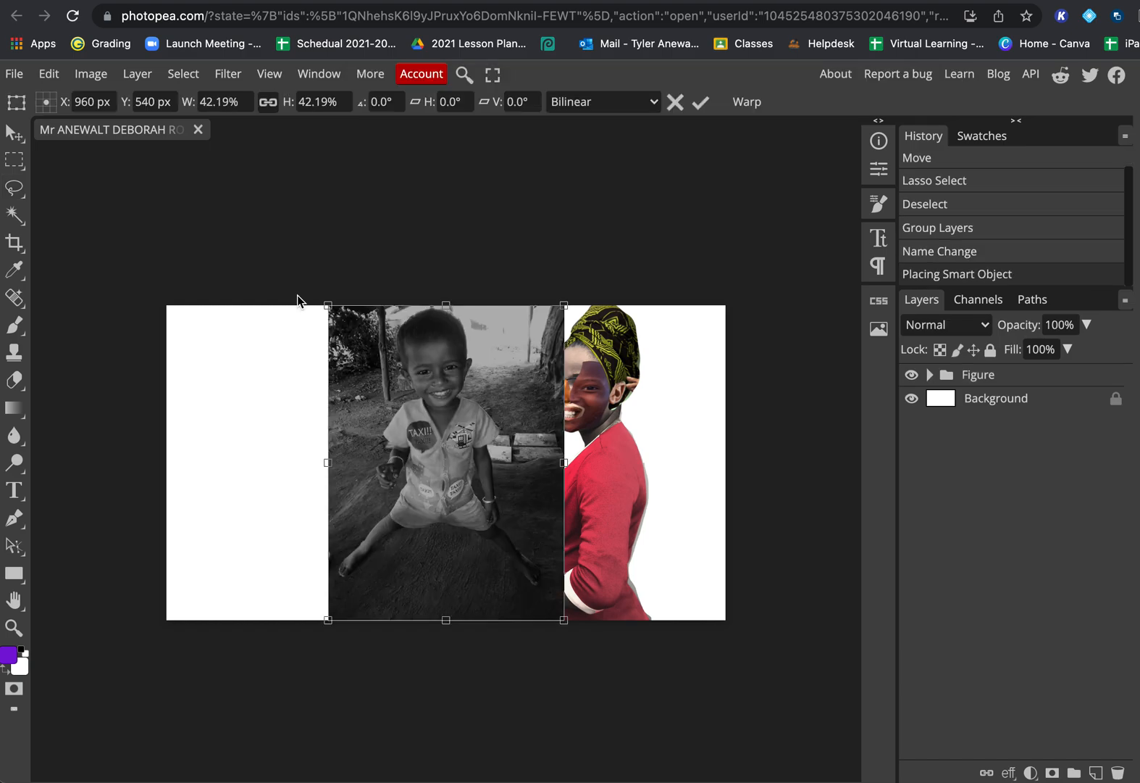
# Confirm the placement of the "Happy boy" photo and move it toward the canvas's left side, clear of the figure
pyautogui.click(15, 133)
pyautogui.moveTo(444, 478); pyautogui.dragTo(301, 480)
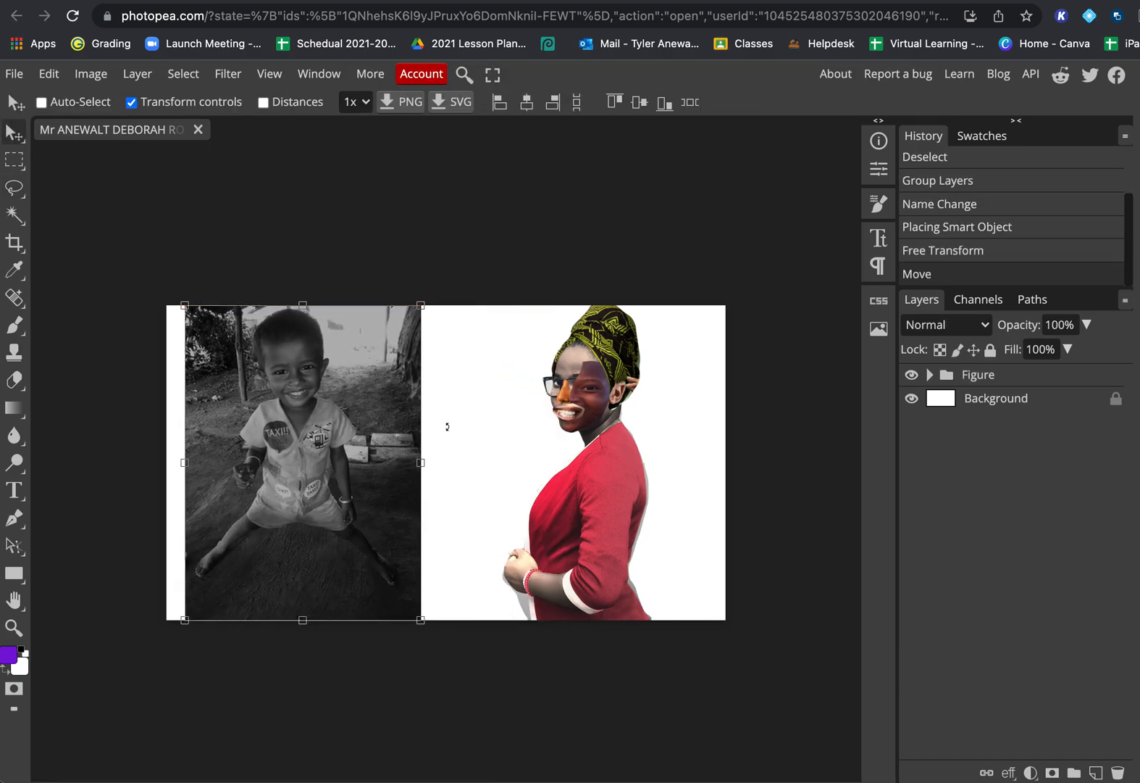
# Switch to the Google image results and open the preview of the "Portrait of Lobi child" image from flickr.com
pyautogui.click(795, 1)
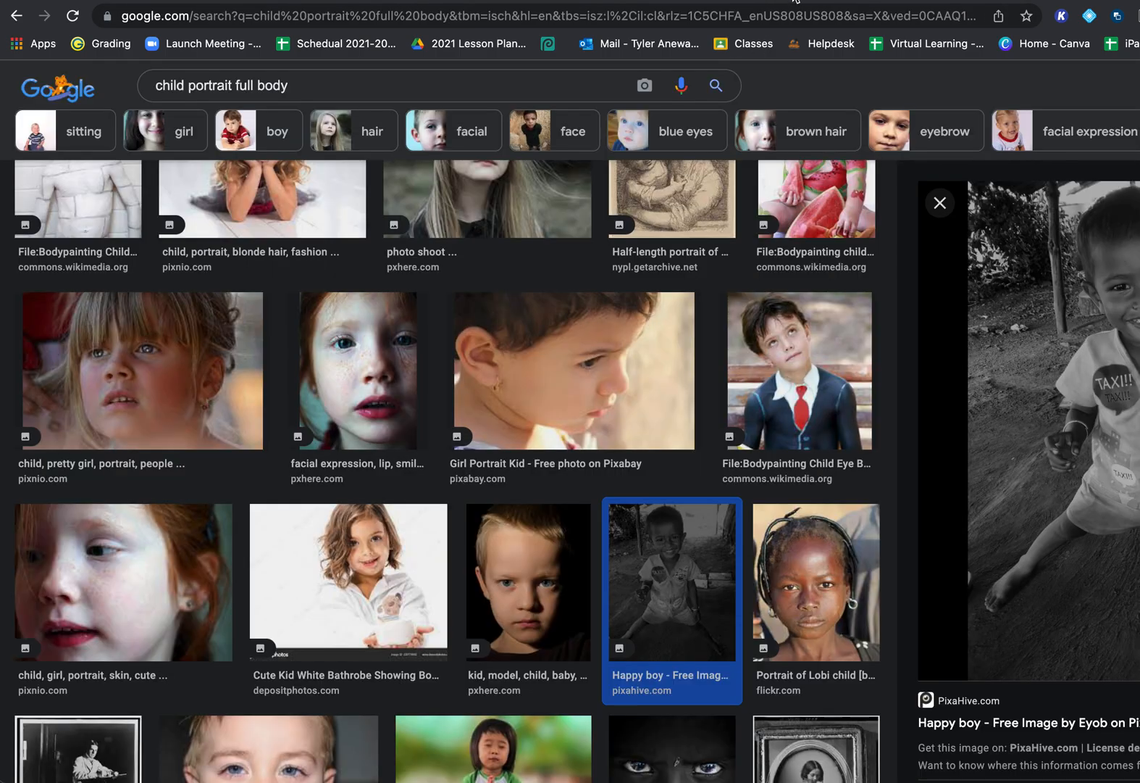
pyautogui.scroll(-5, 536, 644)
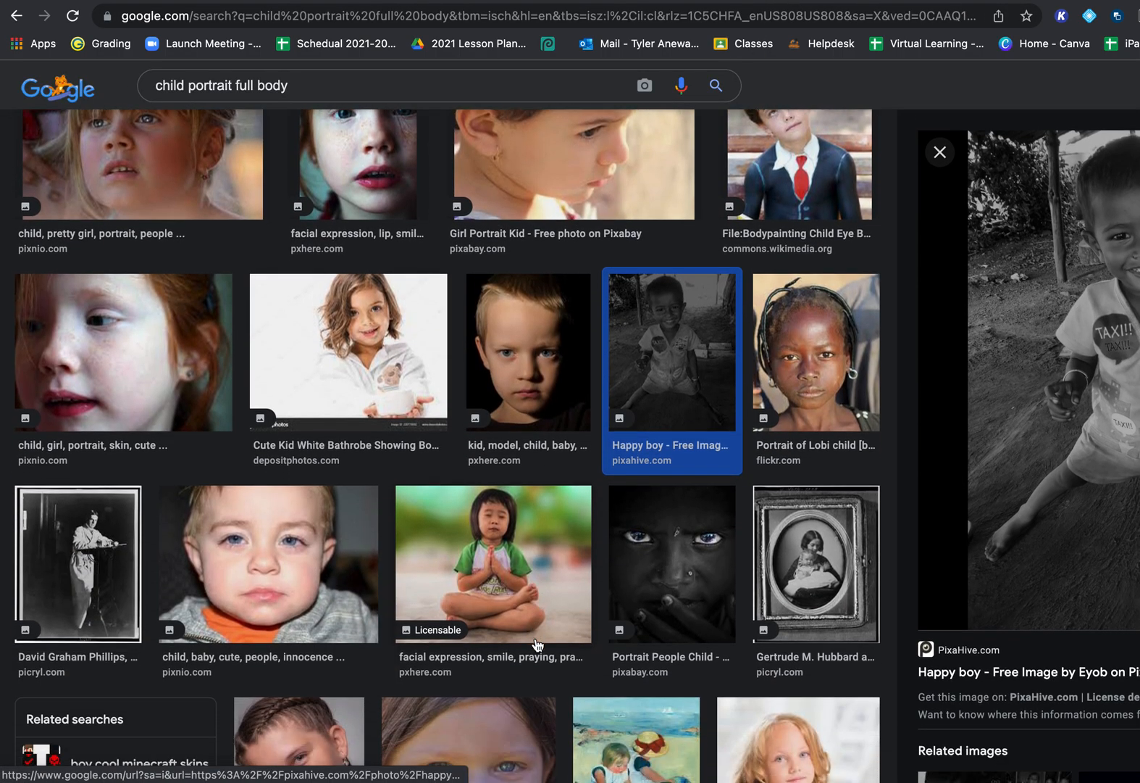
pyautogui.scroll(-2, 536, 644)
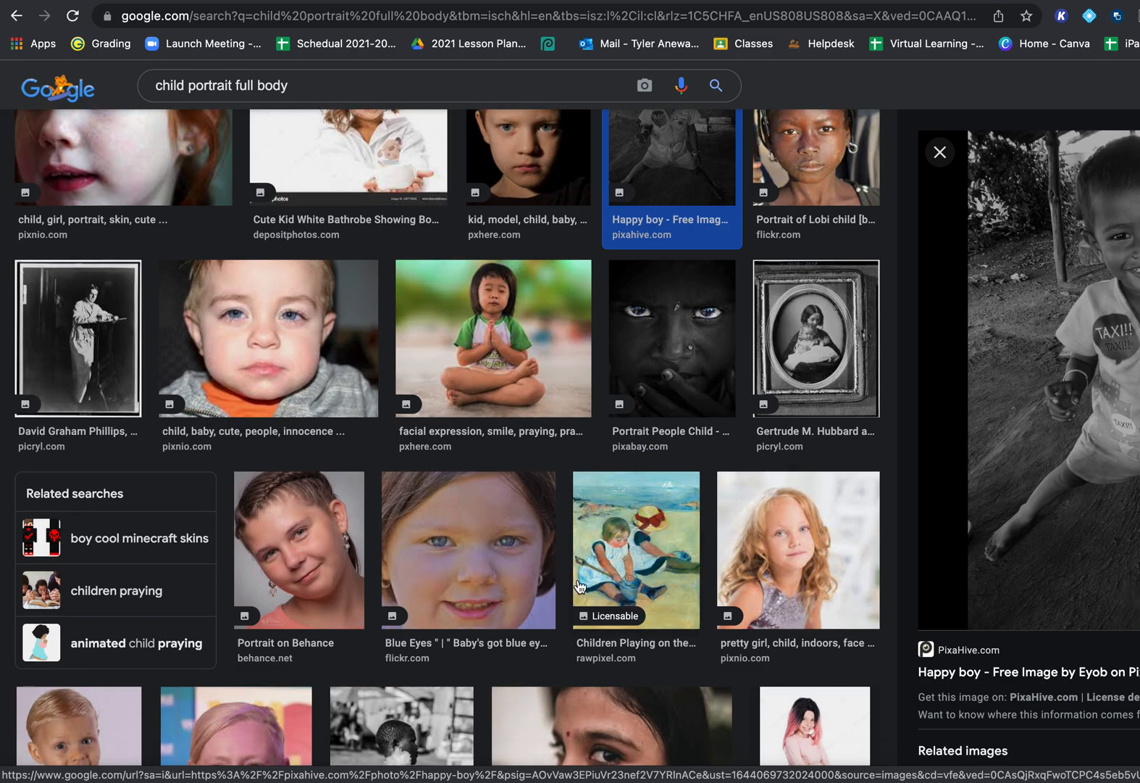
pyautogui.scroll(1, 753, 365)
pyautogui.click(761, 341)
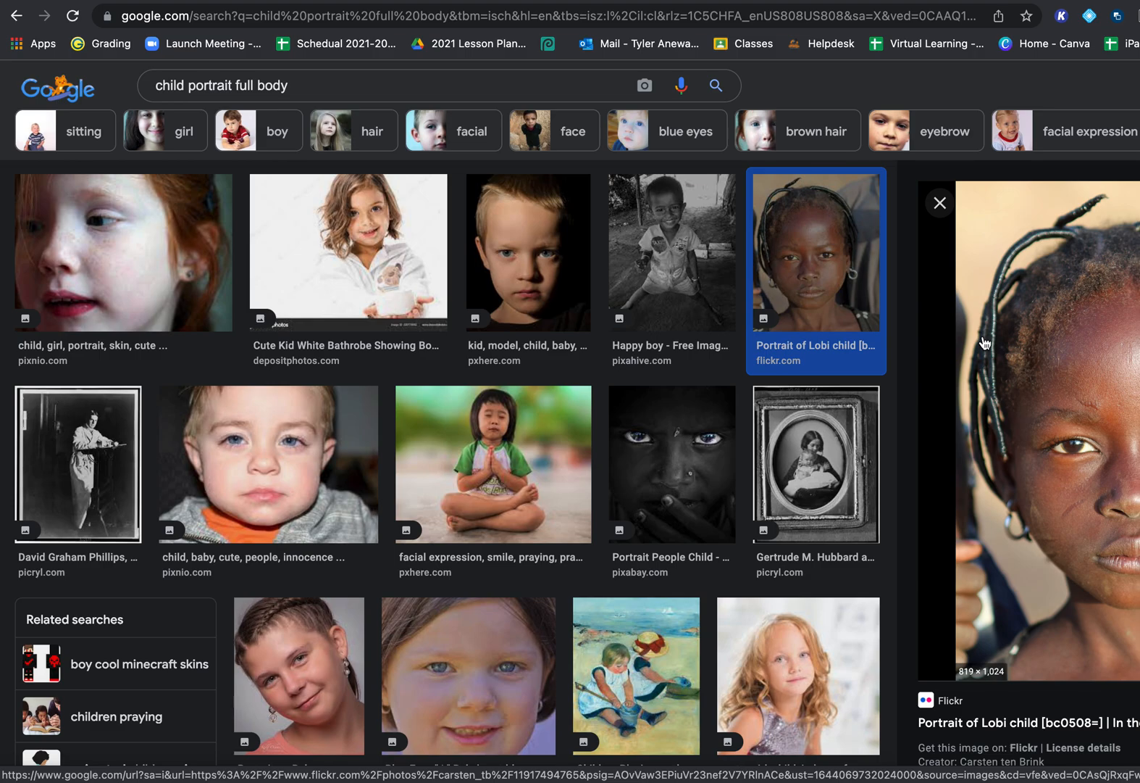
# Open the previewed Lobi child image by itself in a new browser tab and copy its live.staticflickr.com address
pyautogui.rightClick(977, 289)
pyautogui.rightClick(950, 274)
pyautogui.click(985, 252)
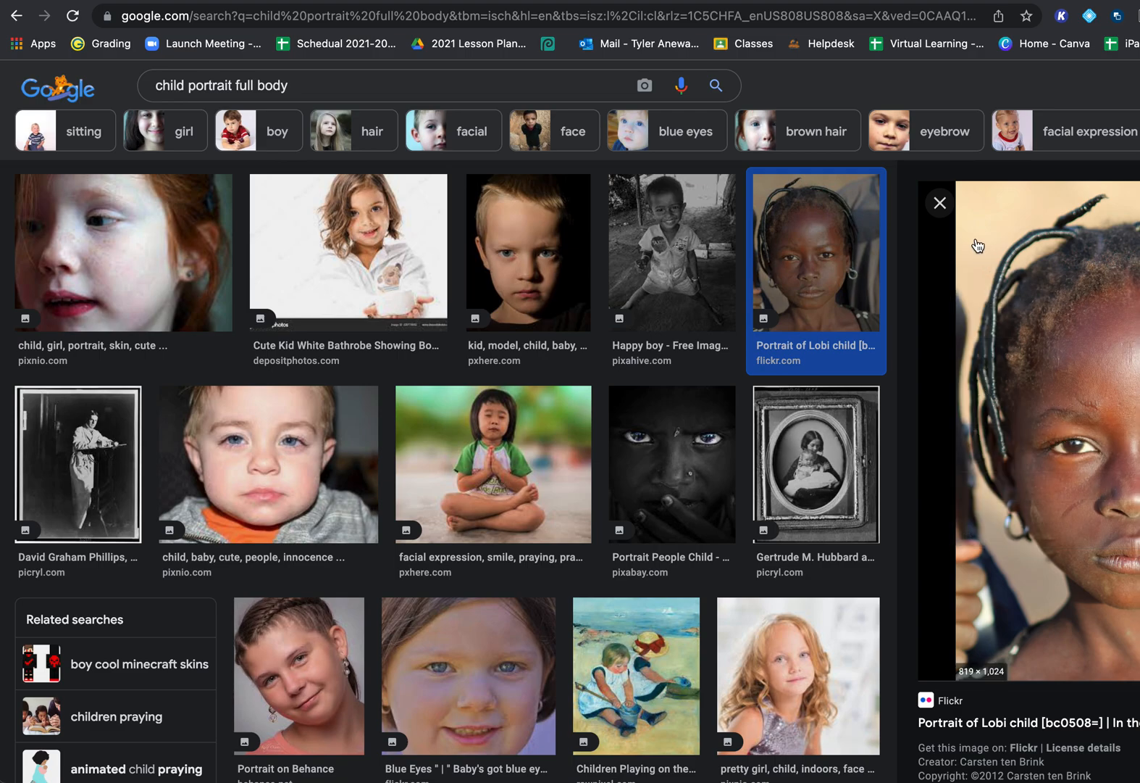
pyautogui.rightClick(978, 239)
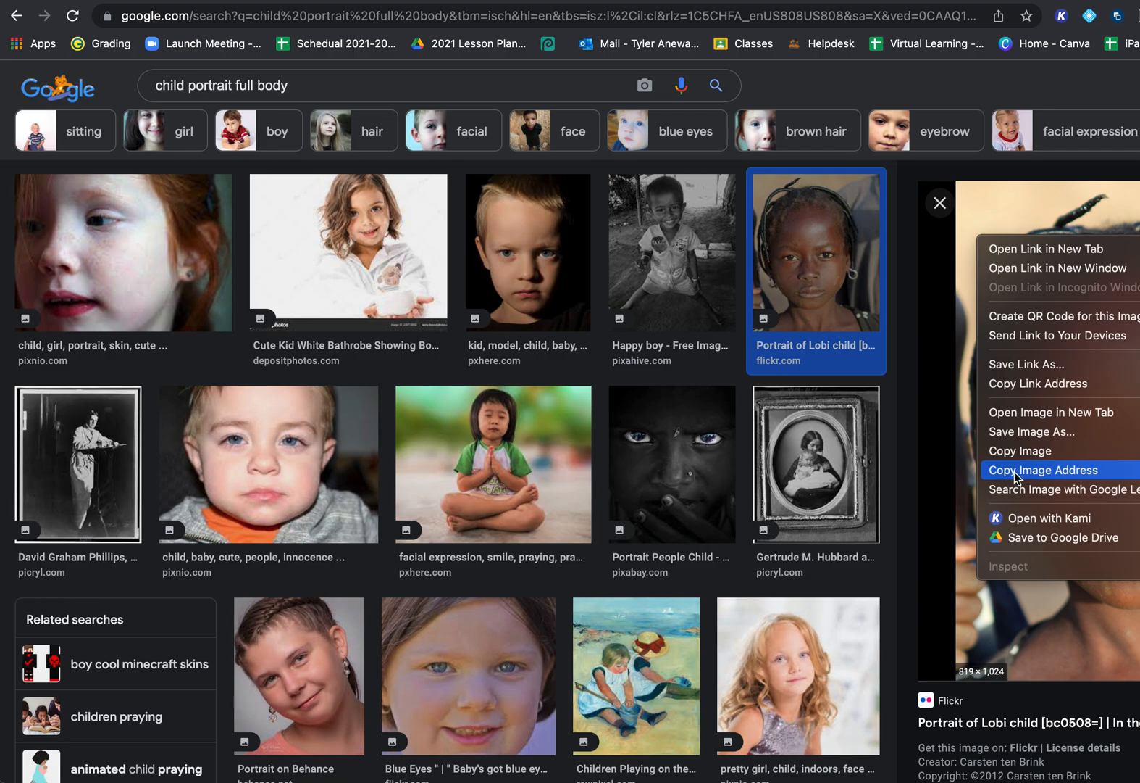
pyautogui.click(1026, 419)
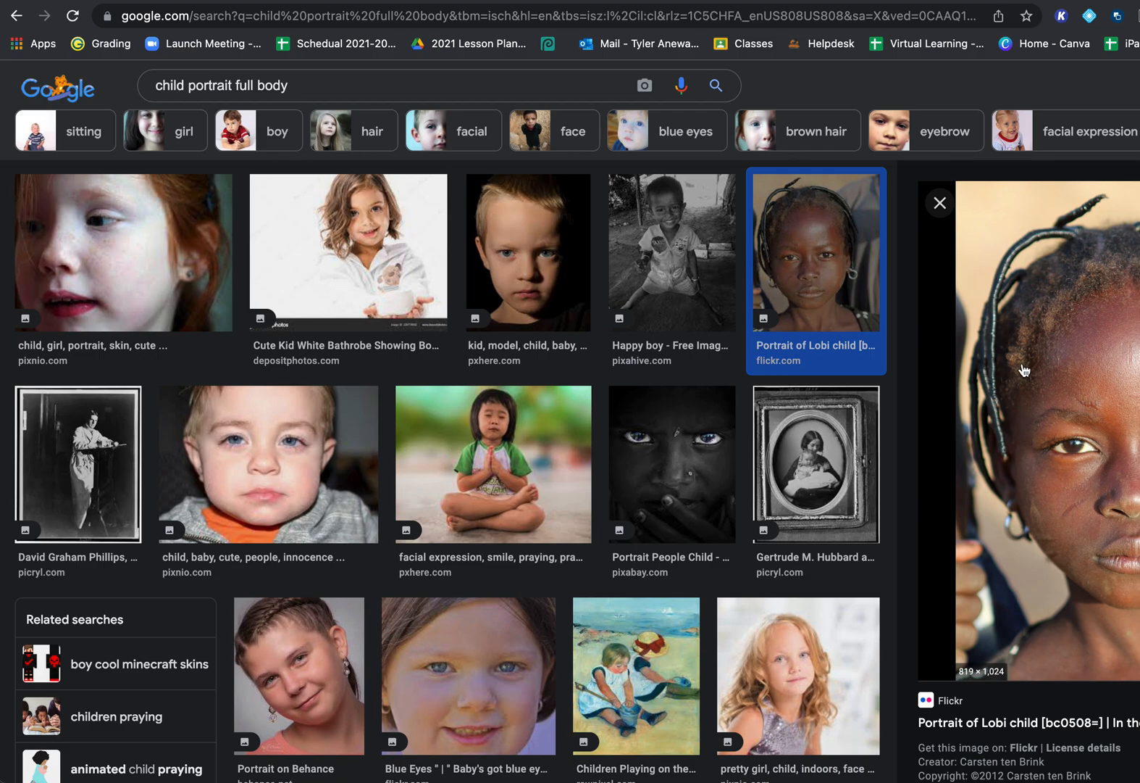
pyautogui.click(953, 0)
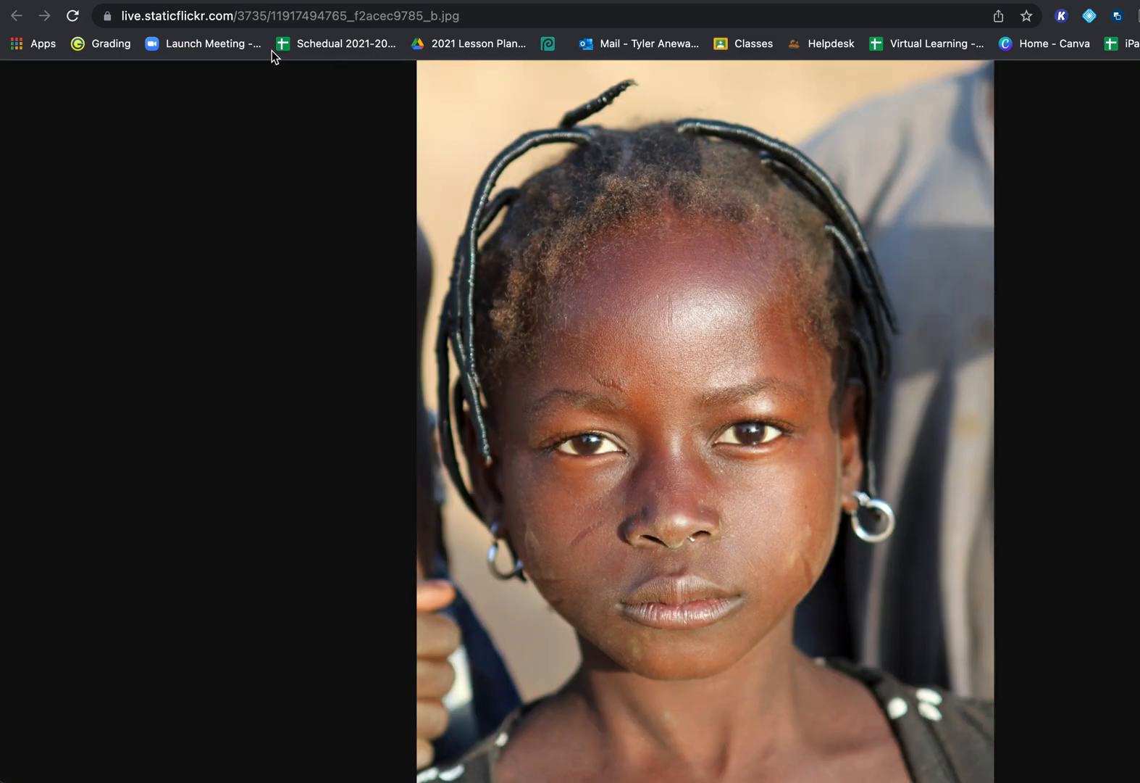
pyautogui.click(407, 12)
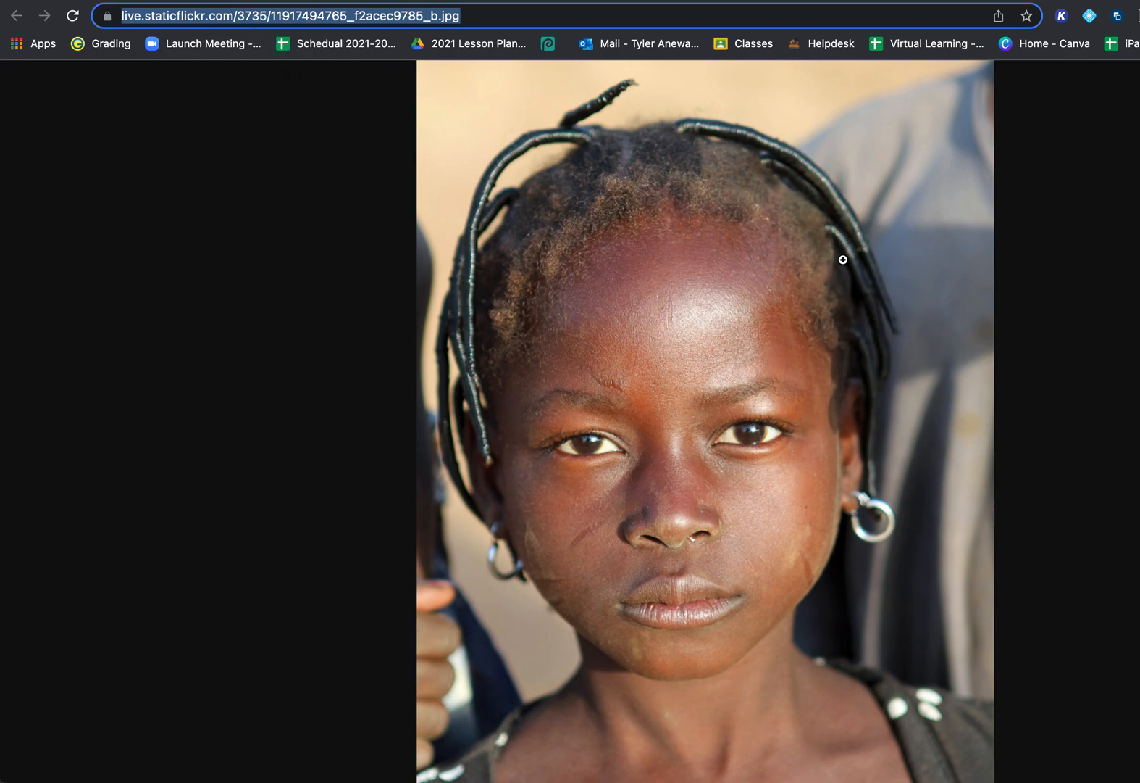
# View the Lobi child portrait's source page on Flickr and return to the tab with the direct image
pyautogui.click(771, 1)
pyautogui.click(1037, 411)
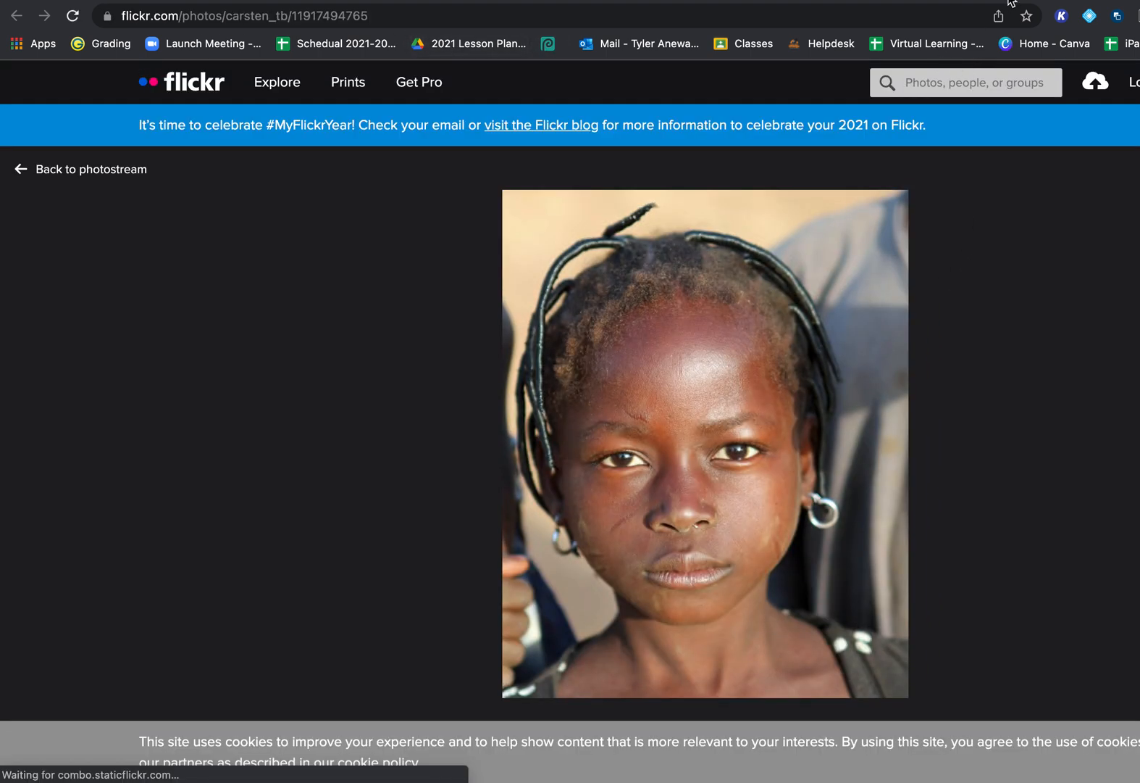
pyautogui.click(1013, 1)
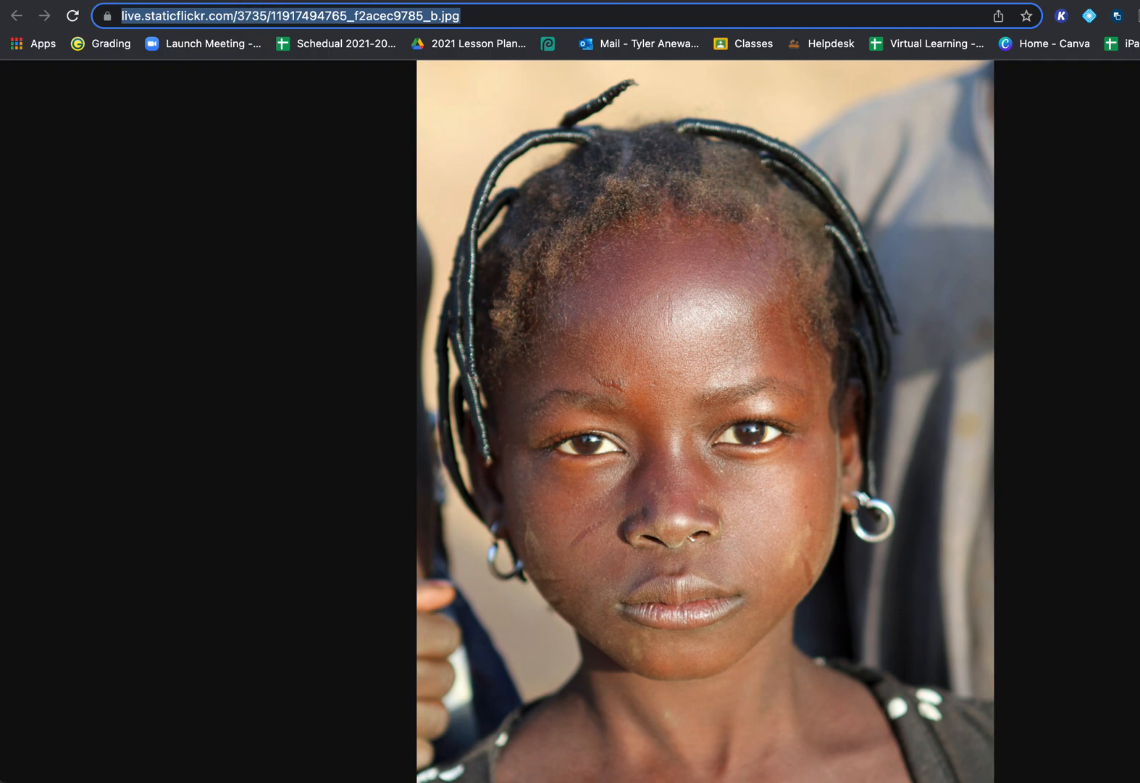
# Switch to Photopea and open the copied live.staticflickr.com image URL as a new project
pyautogui.click(529, 1)
pyautogui.click(18, 72)
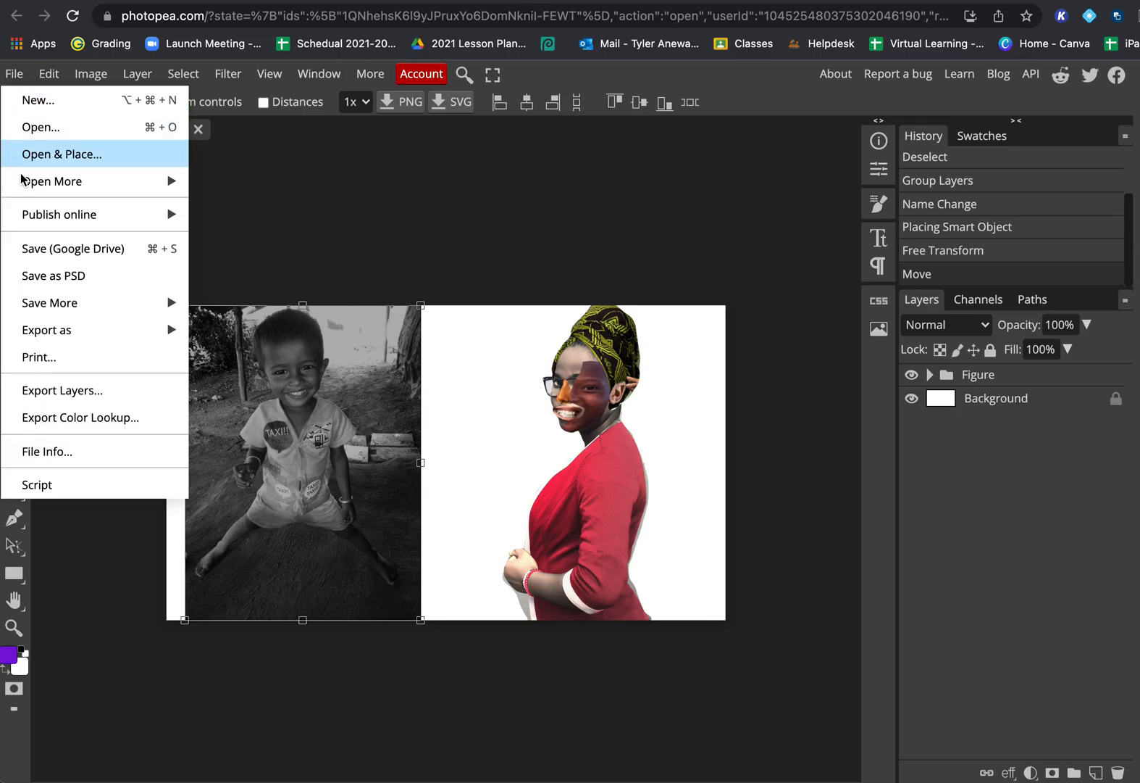
pyautogui.moveTo(23, 184)
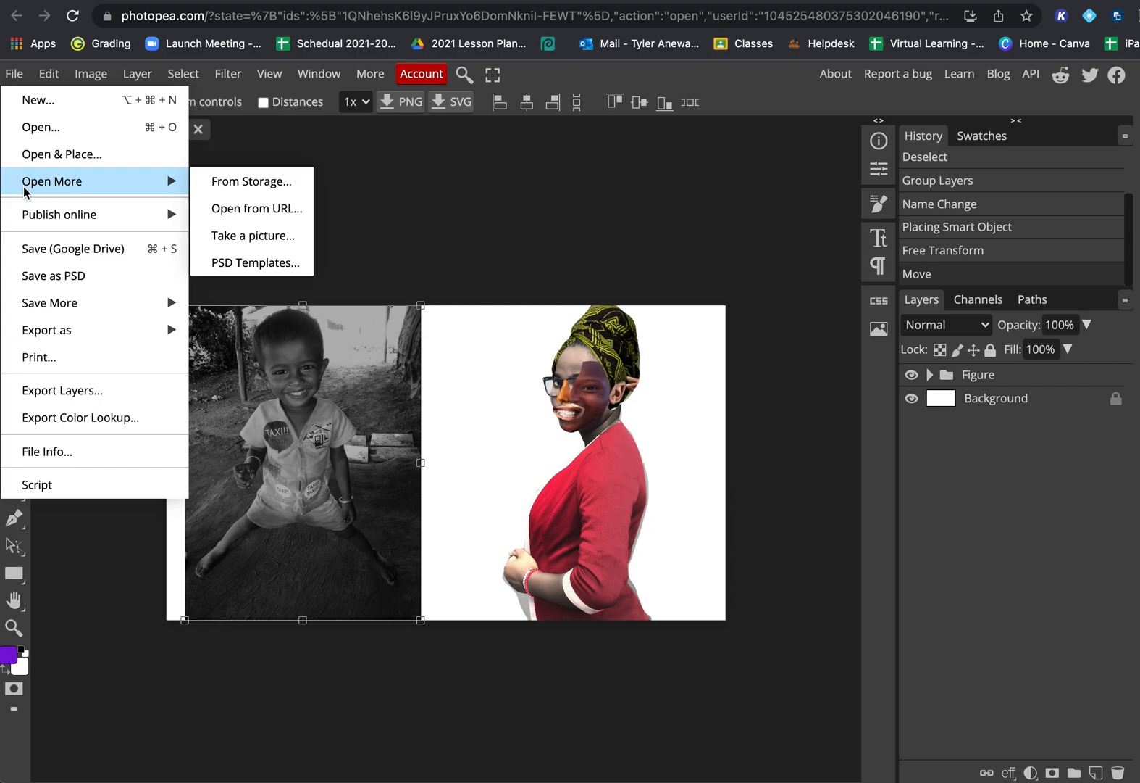
pyautogui.click(274, 210)
pyautogui.press('super+v')
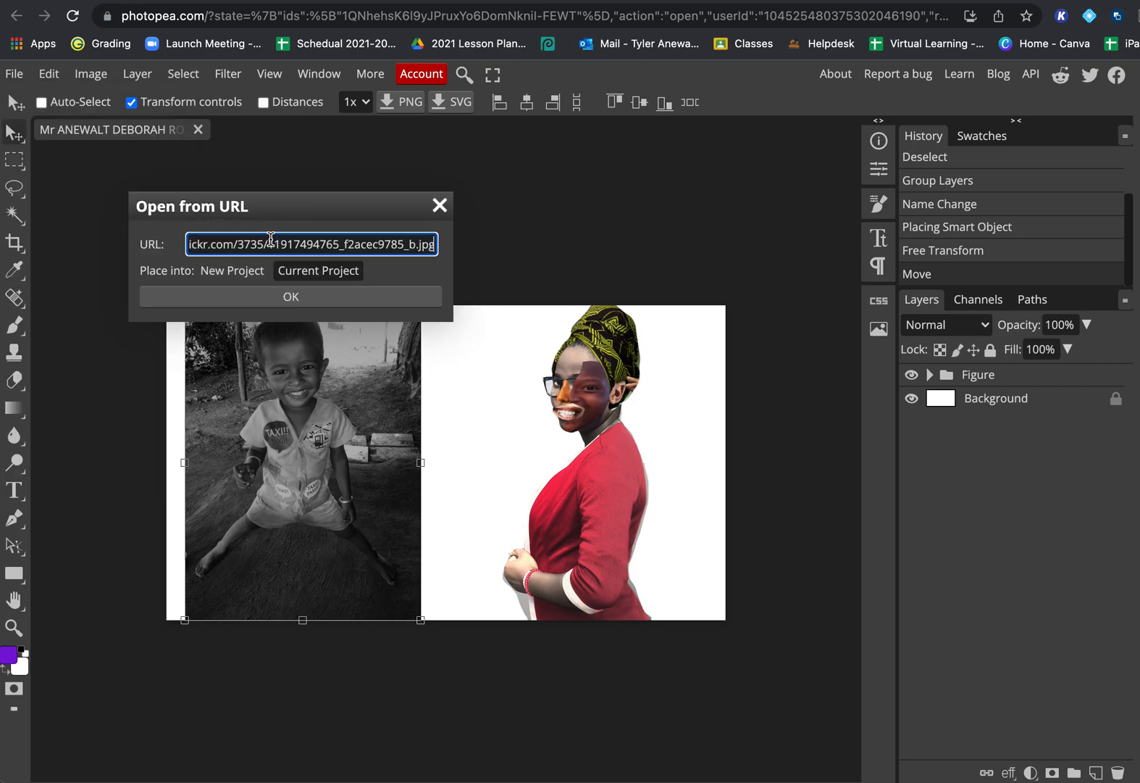
pyautogui.click(239, 269)
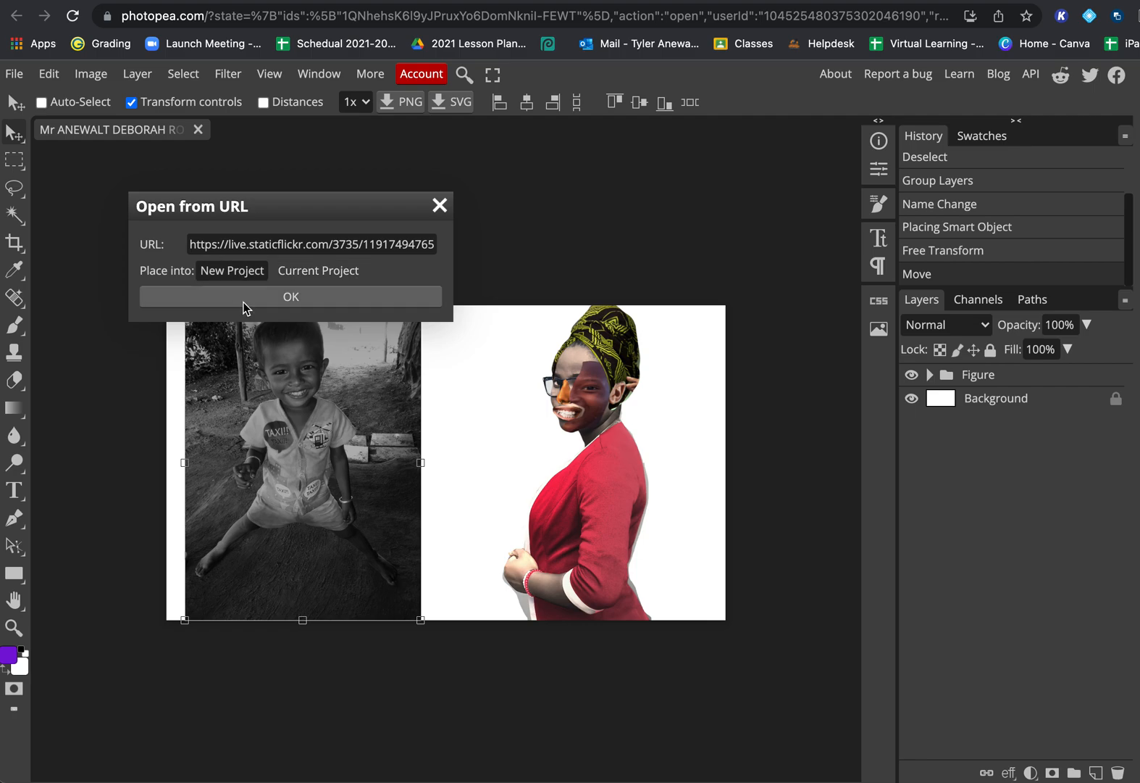
pyautogui.click(243, 297)
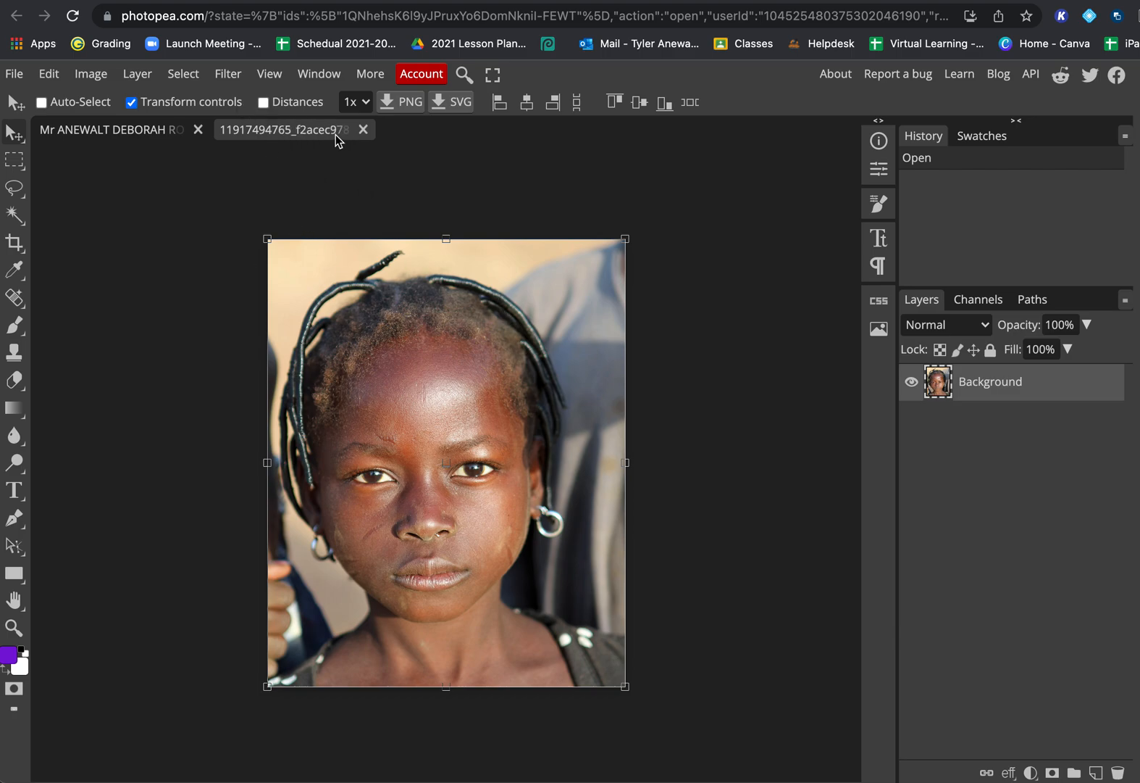
# Compare the collage with the separately opened Flickr portrait document, and close the portrait document
pyautogui.click(135, 132)
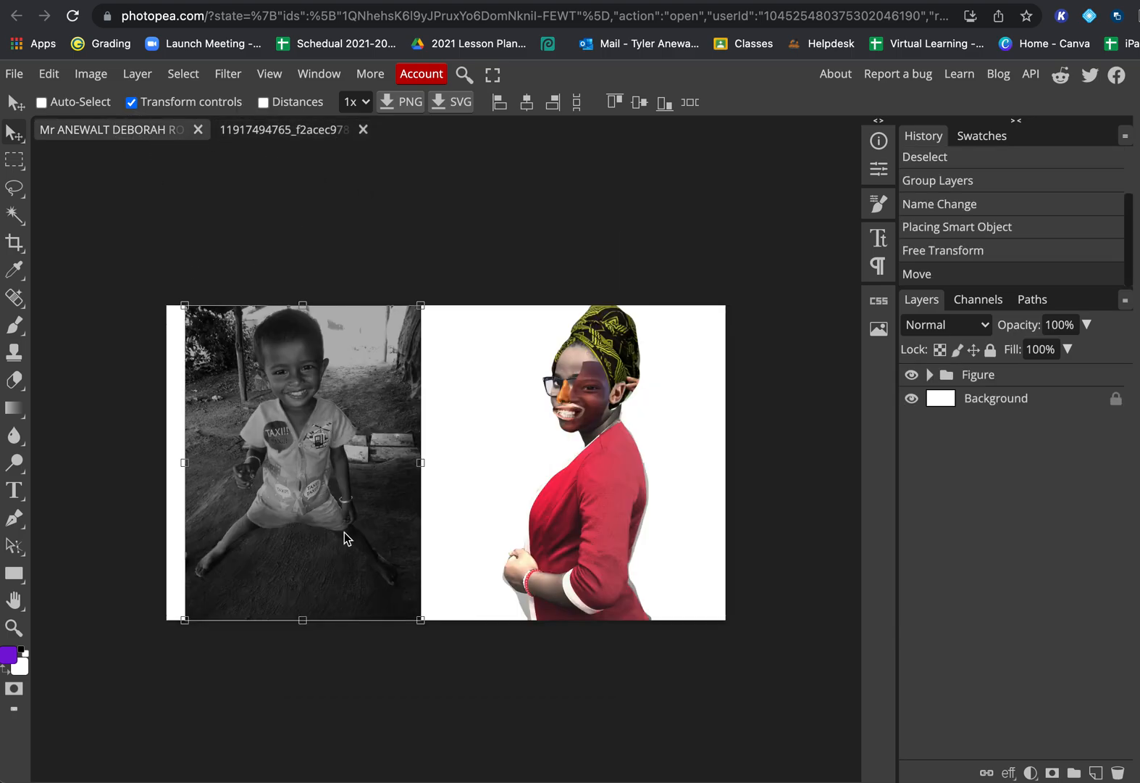
pyautogui.click(300, 137)
pyautogui.click(363, 130)
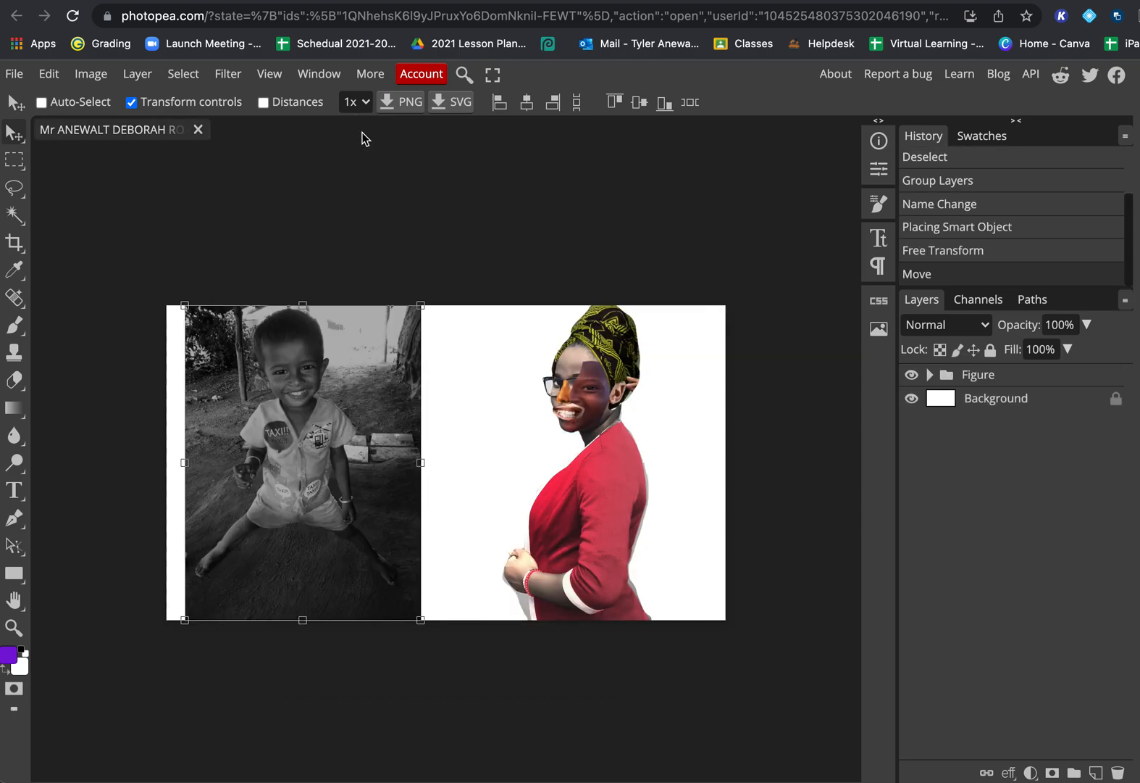
# Open the same staticflickr.com image URL into the current project and confirm the placed portrait at its original size
pyautogui.click(15, 75)
pyautogui.moveTo(27, 176)
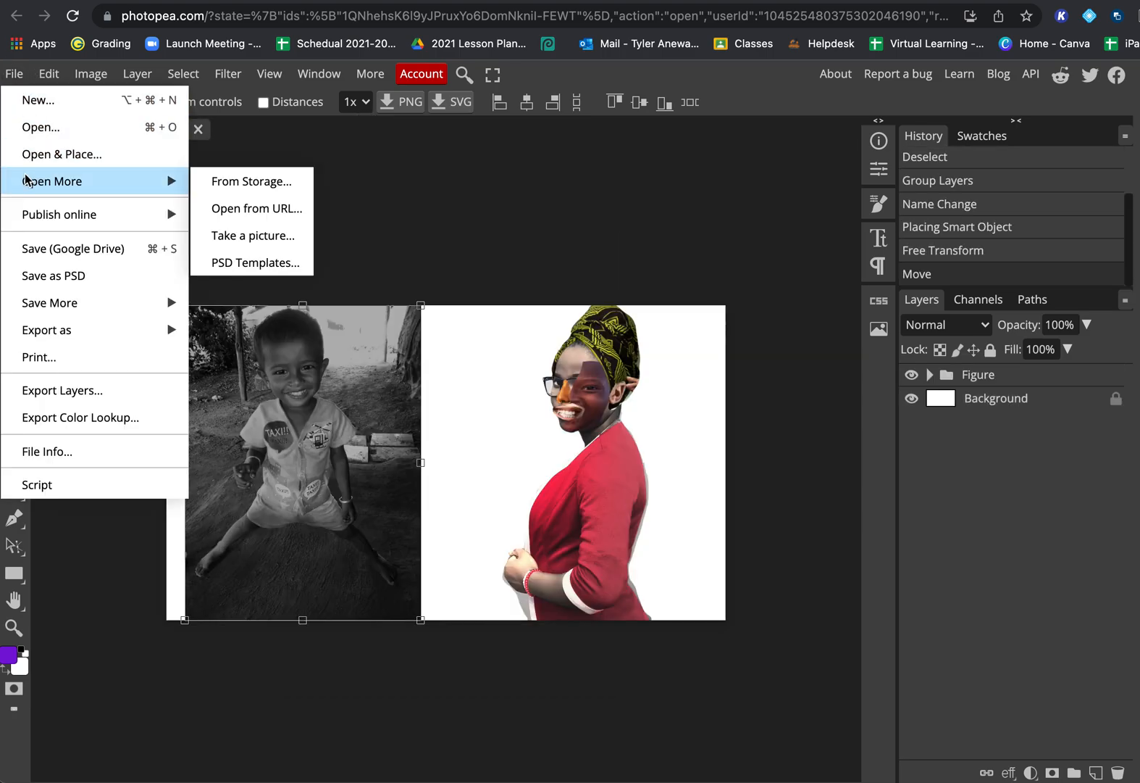
pyautogui.click(216, 210)
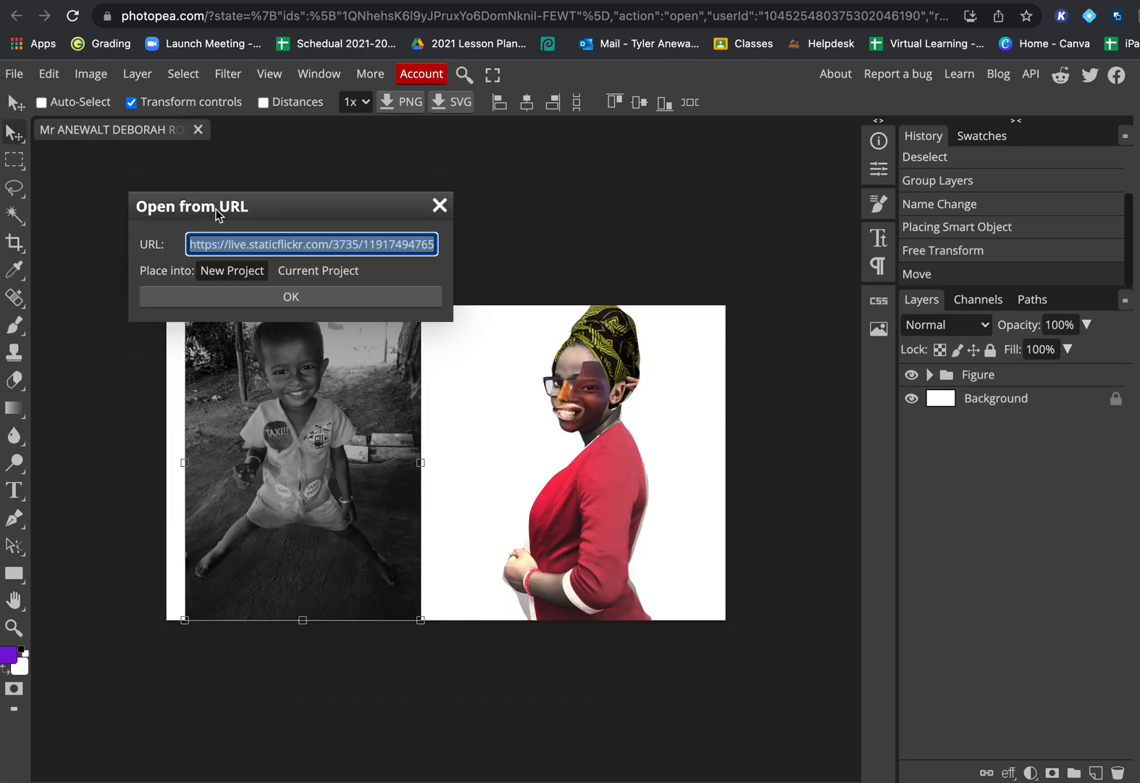
pyautogui.click(316, 271)
pyautogui.click(294, 298)
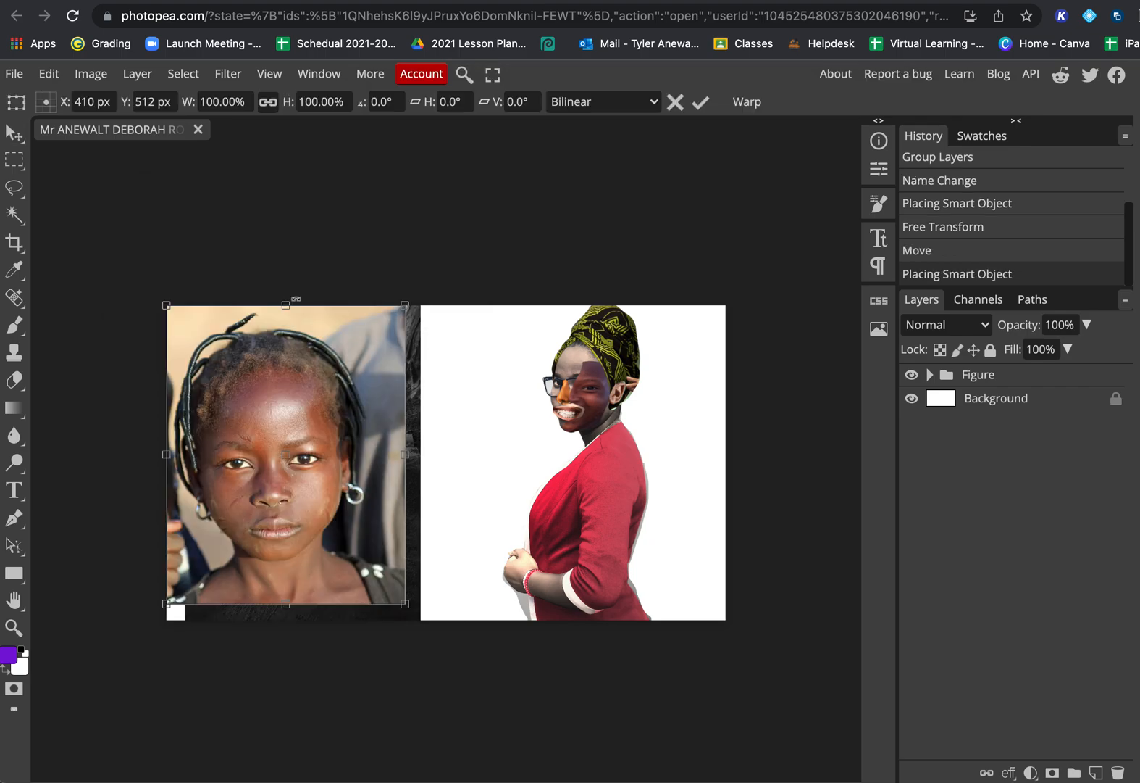
pyautogui.click(10, 137)
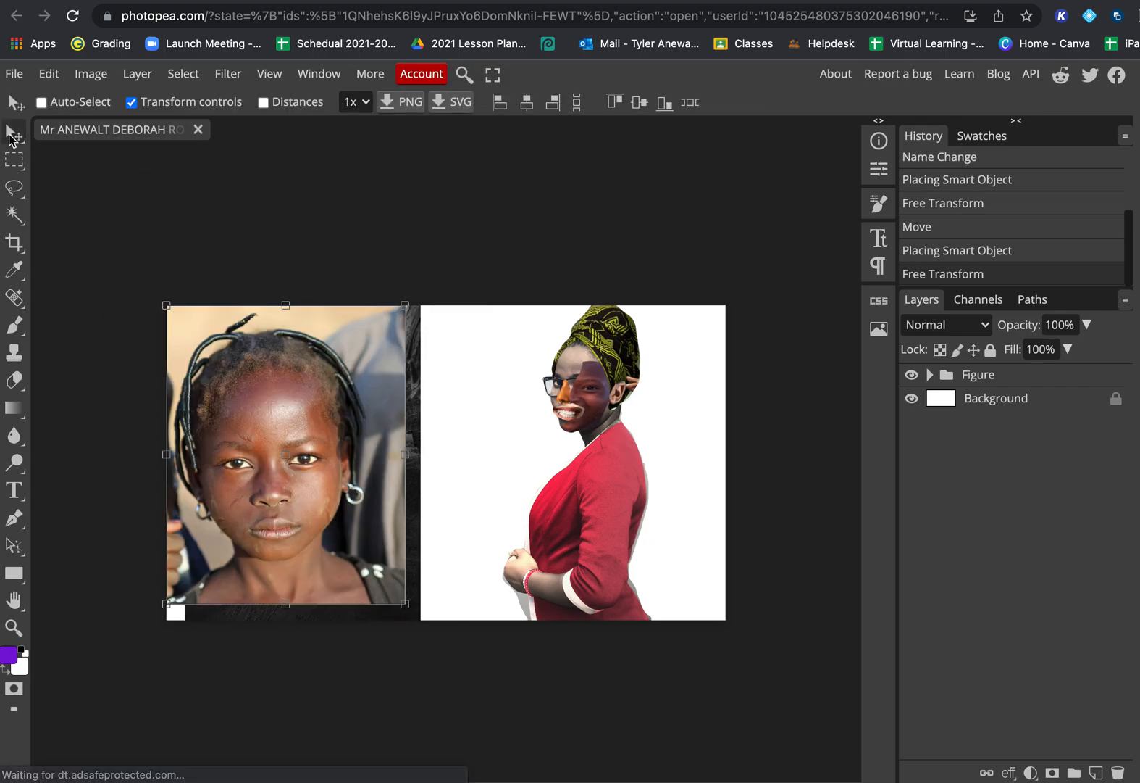
# Expand the Figure group, move the portrait and "Happy boy" layers out above it, and collapse the group
pyautogui.click(931, 376)
pyautogui.moveTo(974, 405); pyautogui.dragTo(956, 371)
pyautogui.moveTo(1009, 423); pyautogui.dragTo(1014, 393)
pyautogui.click(931, 425)
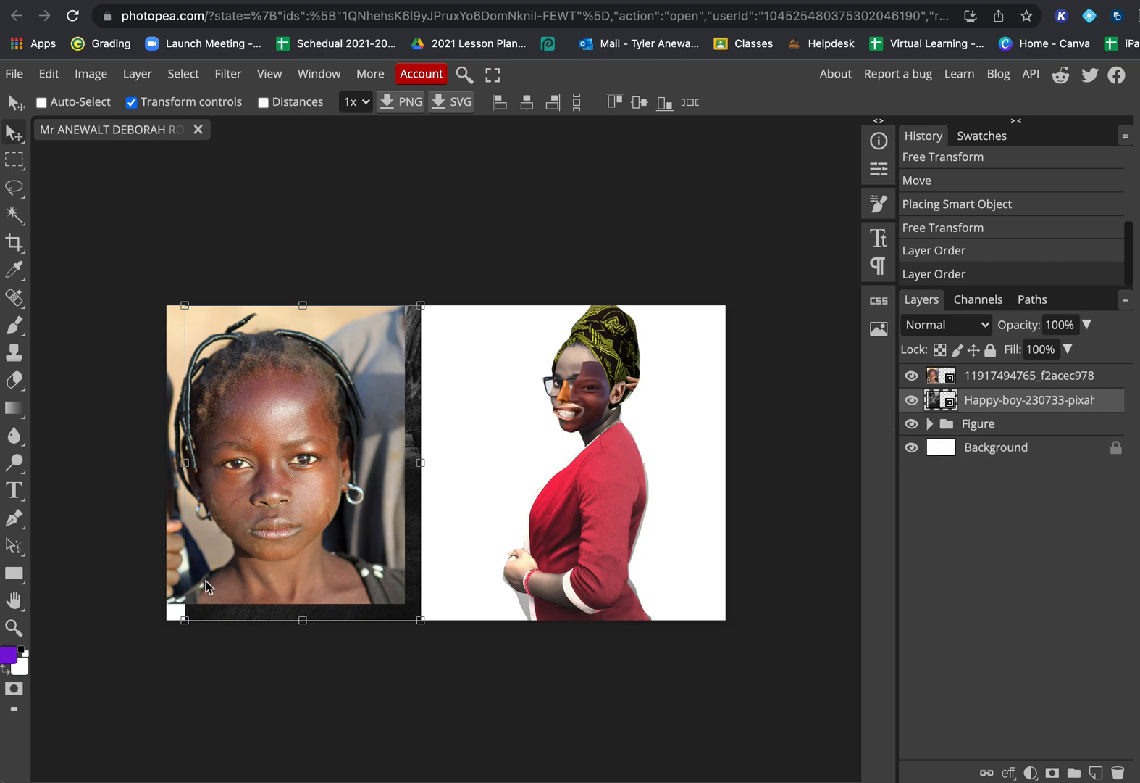
# Hide the Flickr portrait layer and move the "Happy boy" photo to the canvas's left edge
pyautogui.moveTo(299, 458); pyautogui.dragTo(257, 457)
pyautogui.click(911, 375)
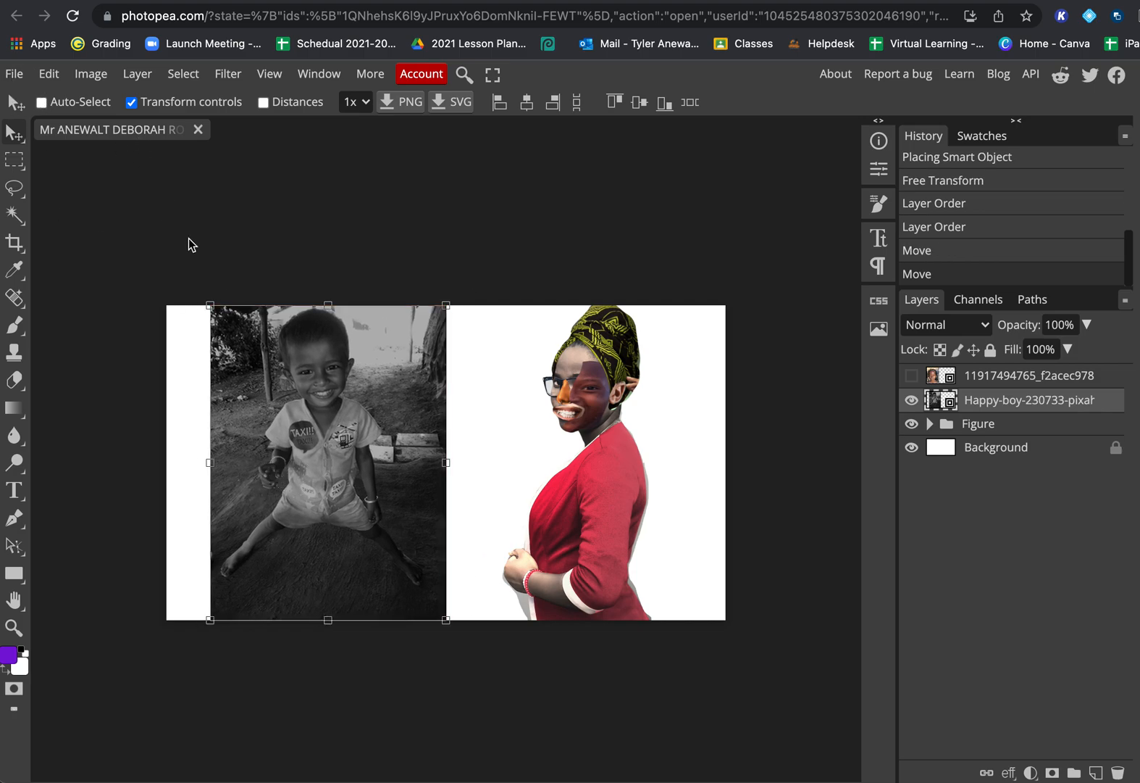
pyautogui.moveTo(294, 389); pyautogui.dragTo(257, 397)
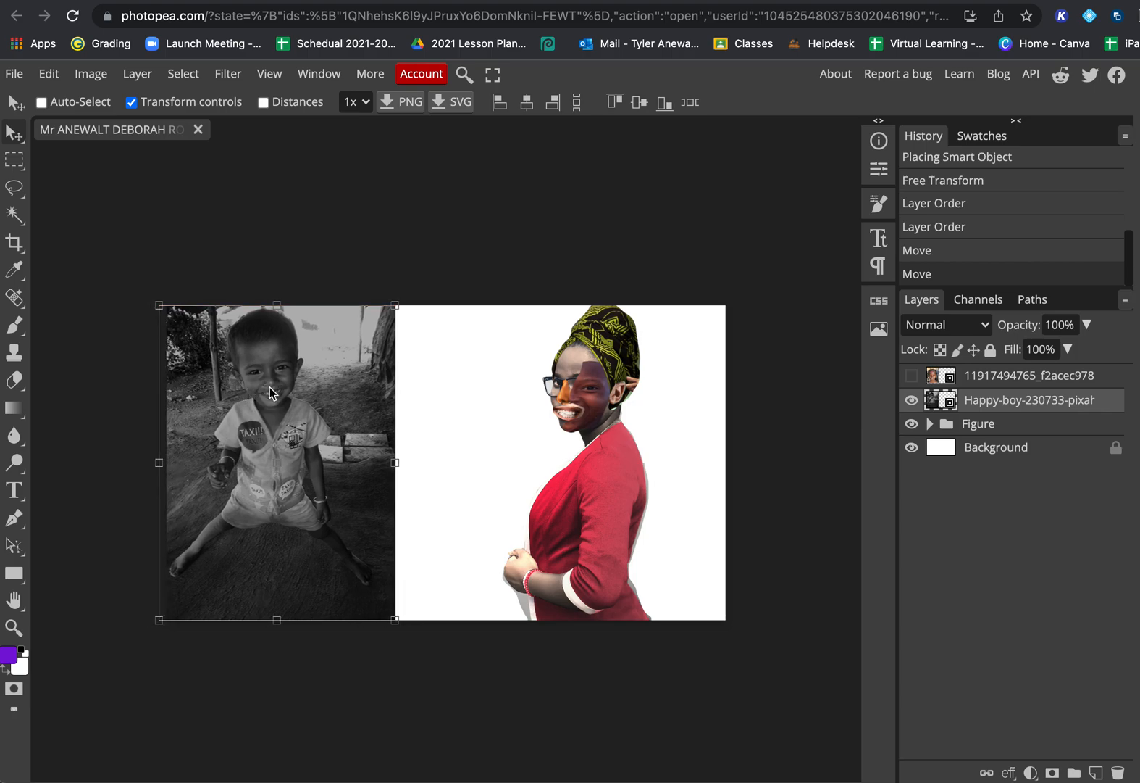
# Search Photopea's built-in image gallery for "child"
pyautogui.click(879, 331)
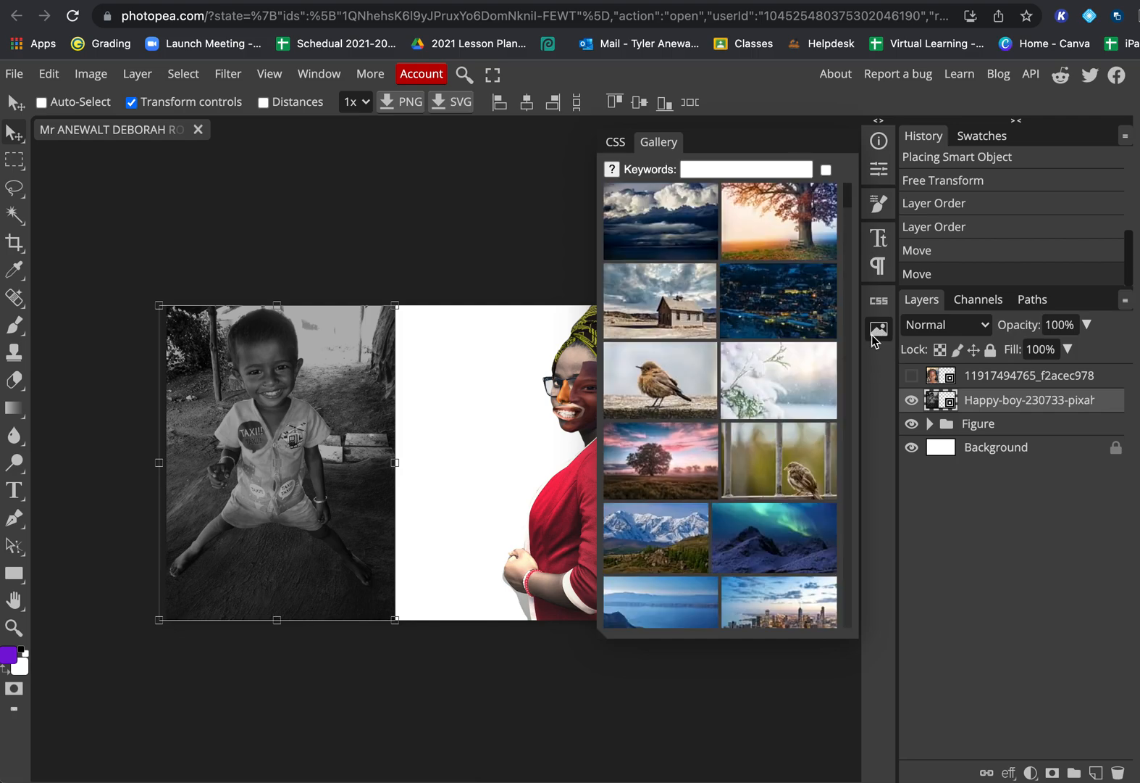
pyautogui.click(733, 169)
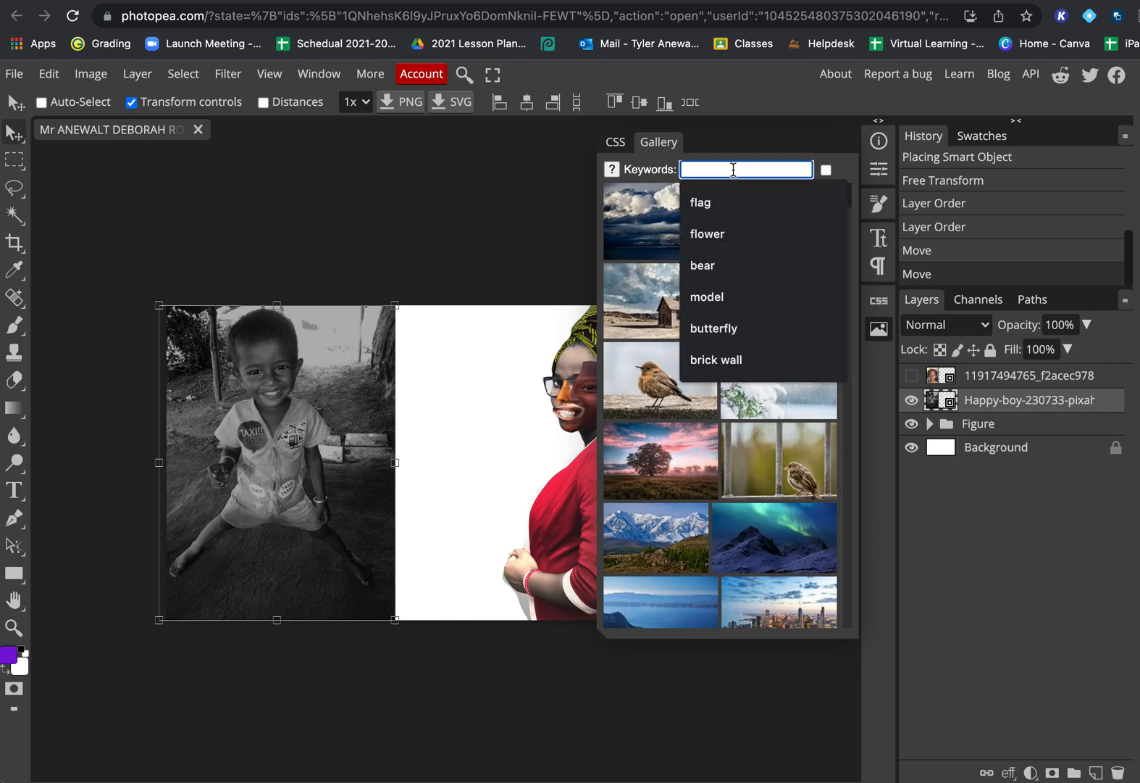
pyautogui.write('child')
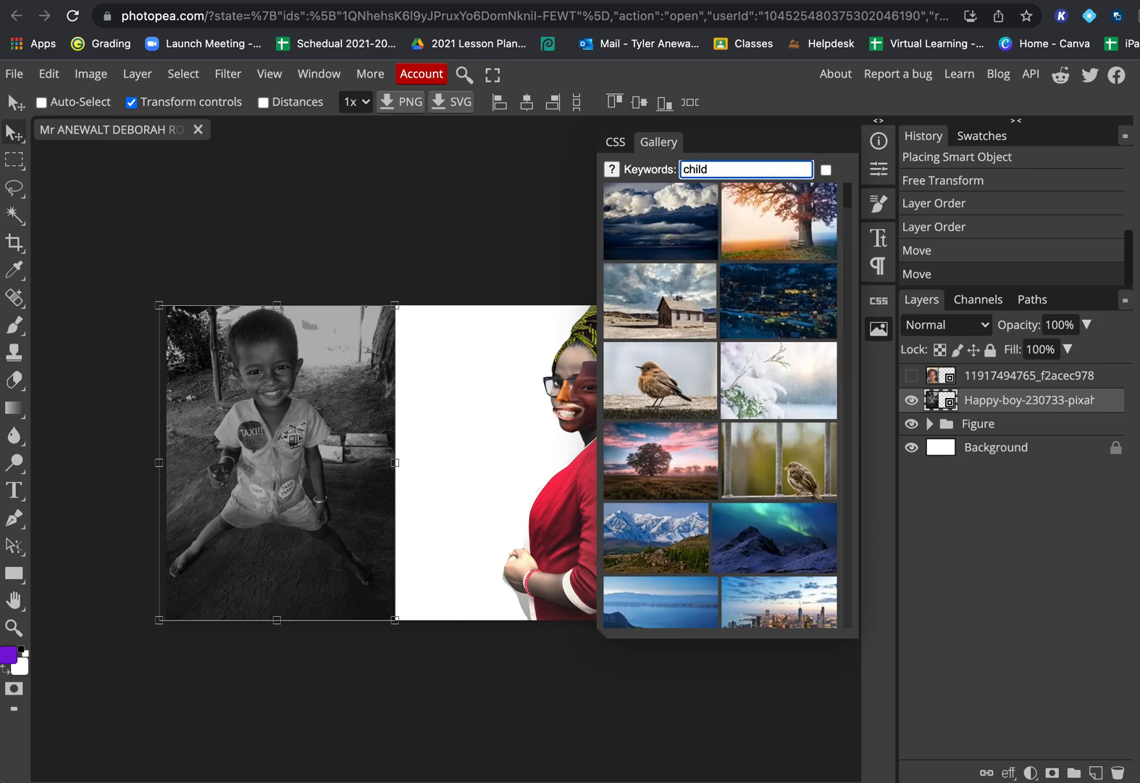
# Browse the gallery results, add the photo of the boy with blue glasses in the grass to the project, and close the gallery
pyautogui.scroll(-5, 761, 544)
pyautogui.scroll(-10, 775, 545)
pyautogui.scroll(-10, 773, 536)
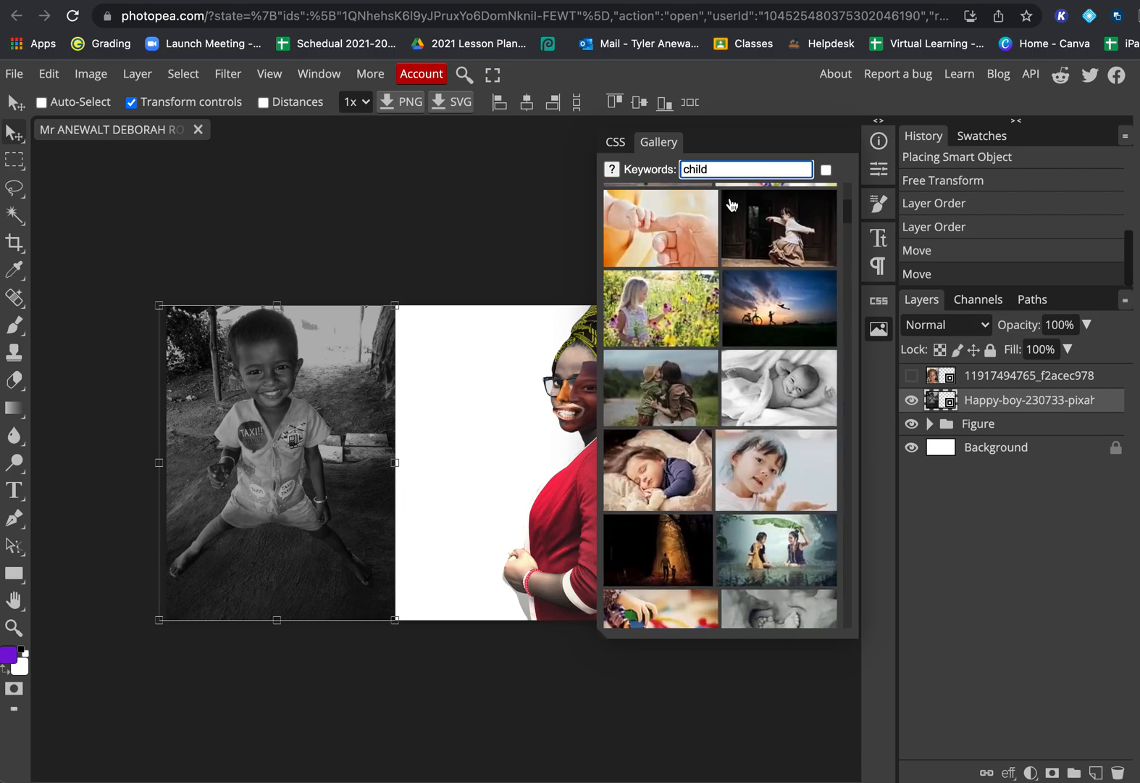
pyautogui.scroll(-10, 750, 594)
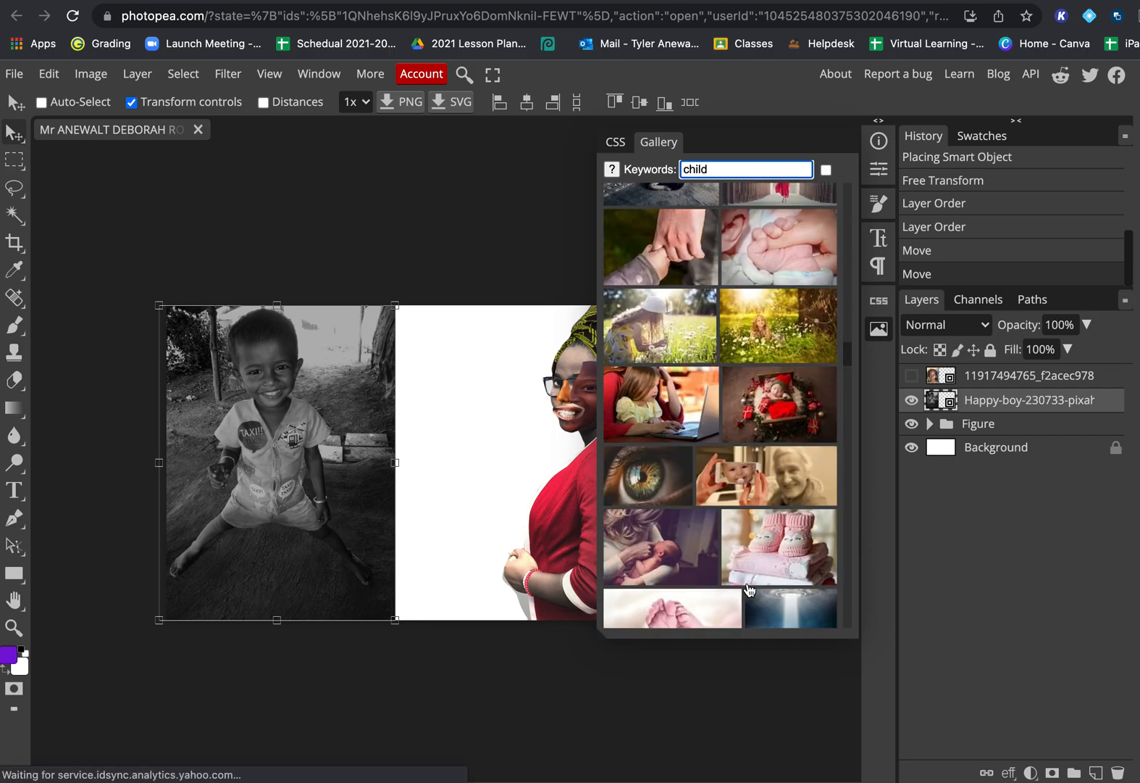
pyautogui.scroll(-10, 750, 577)
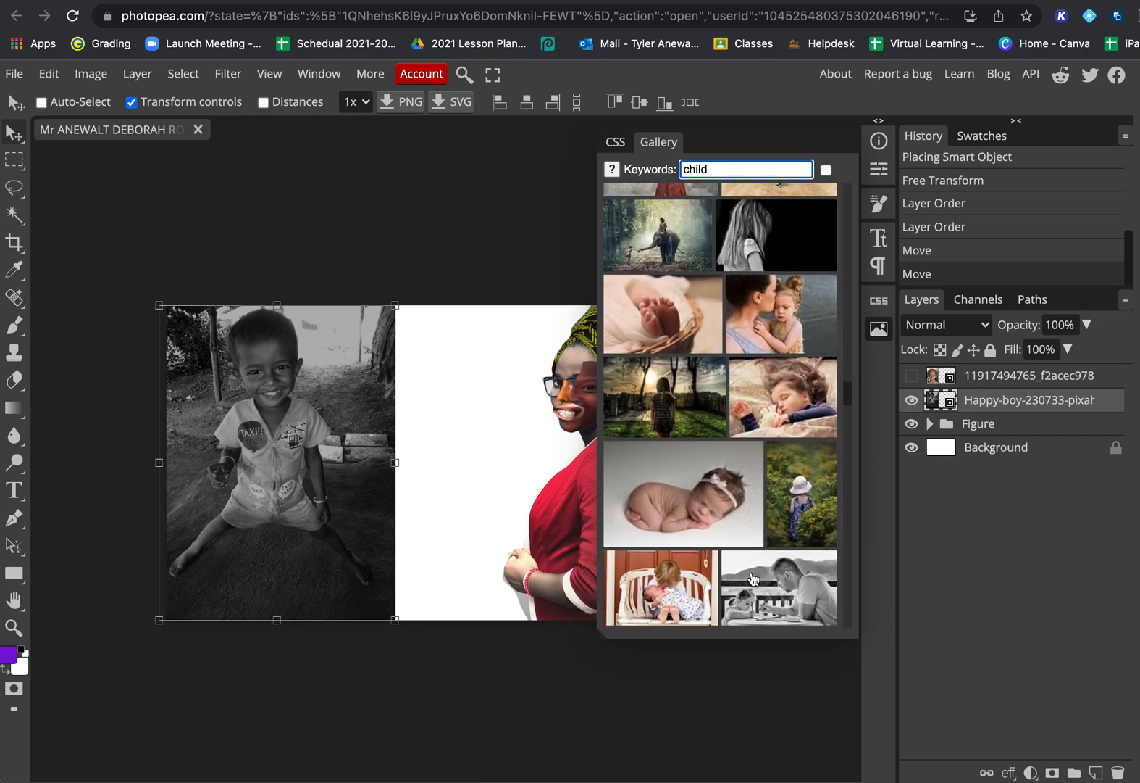
pyautogui.scroll(-10, 752, 577)
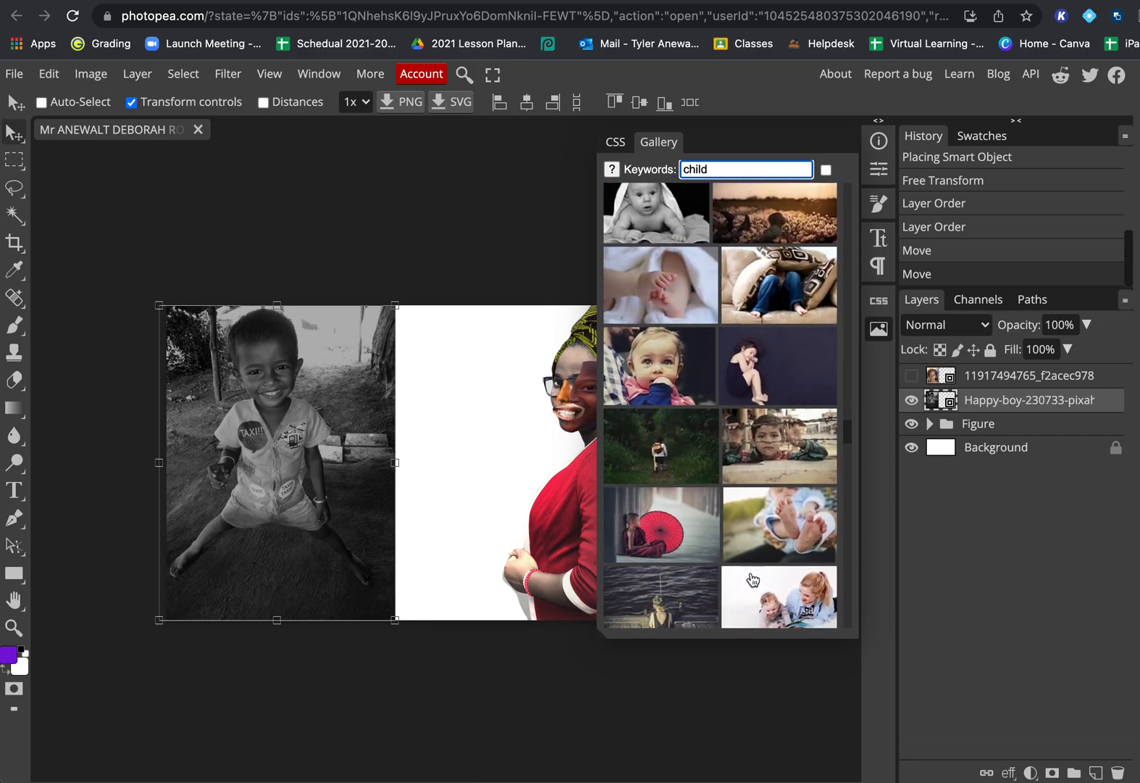
pyautogui.scroll(-5, 752, 578)
pyautogui.click(733, 358)
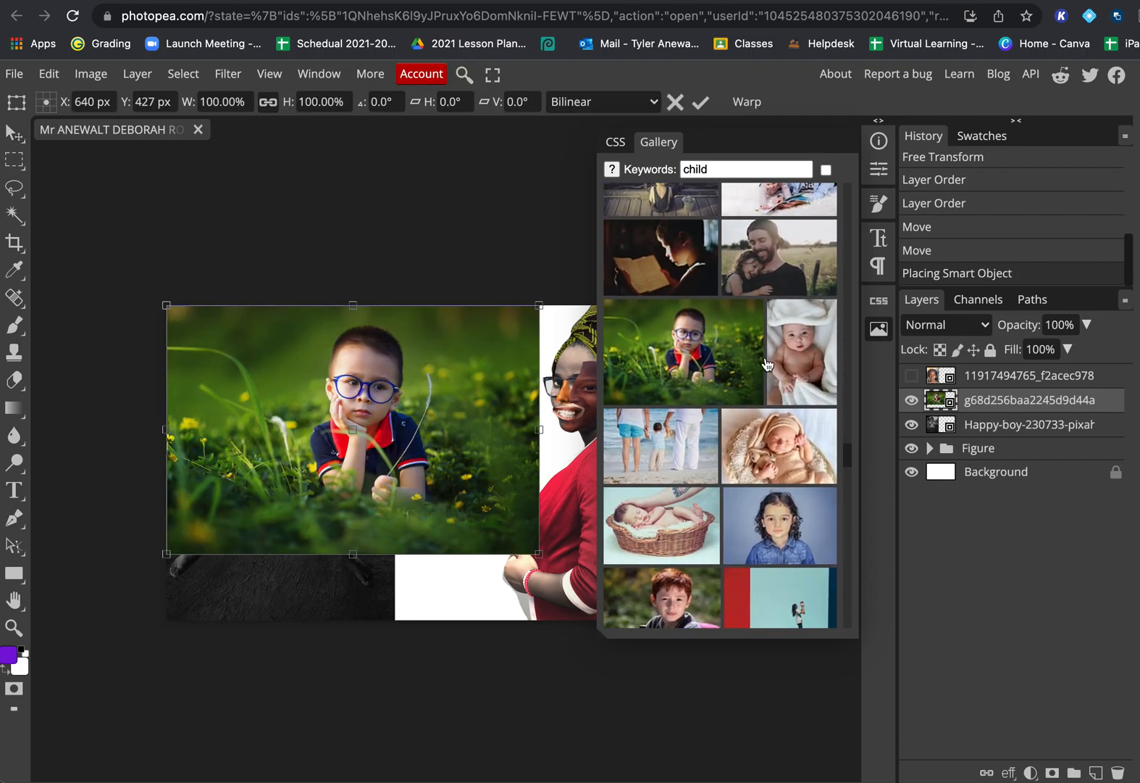
pyautogui.click(879, 329)
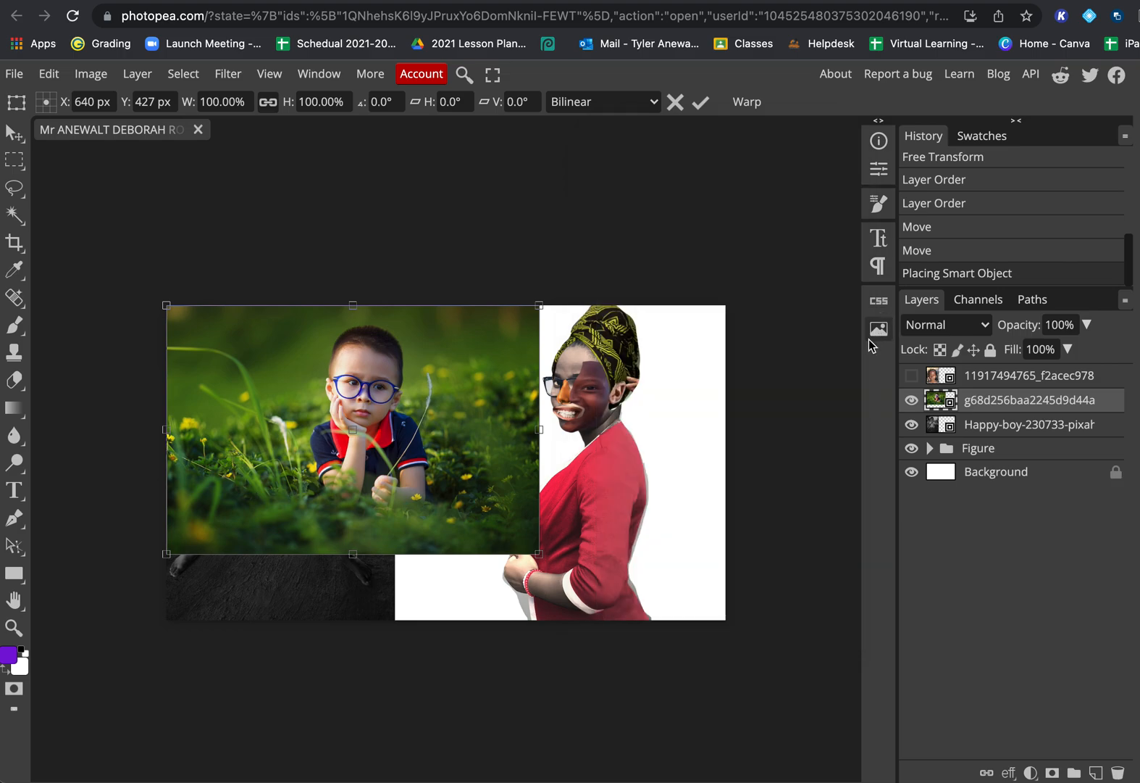
# Hide the photo of the boy with blue glasses and move the "Happy boy" photo away from the canvas's left edge, closer to the figure
pyautogui.click(911, 400)
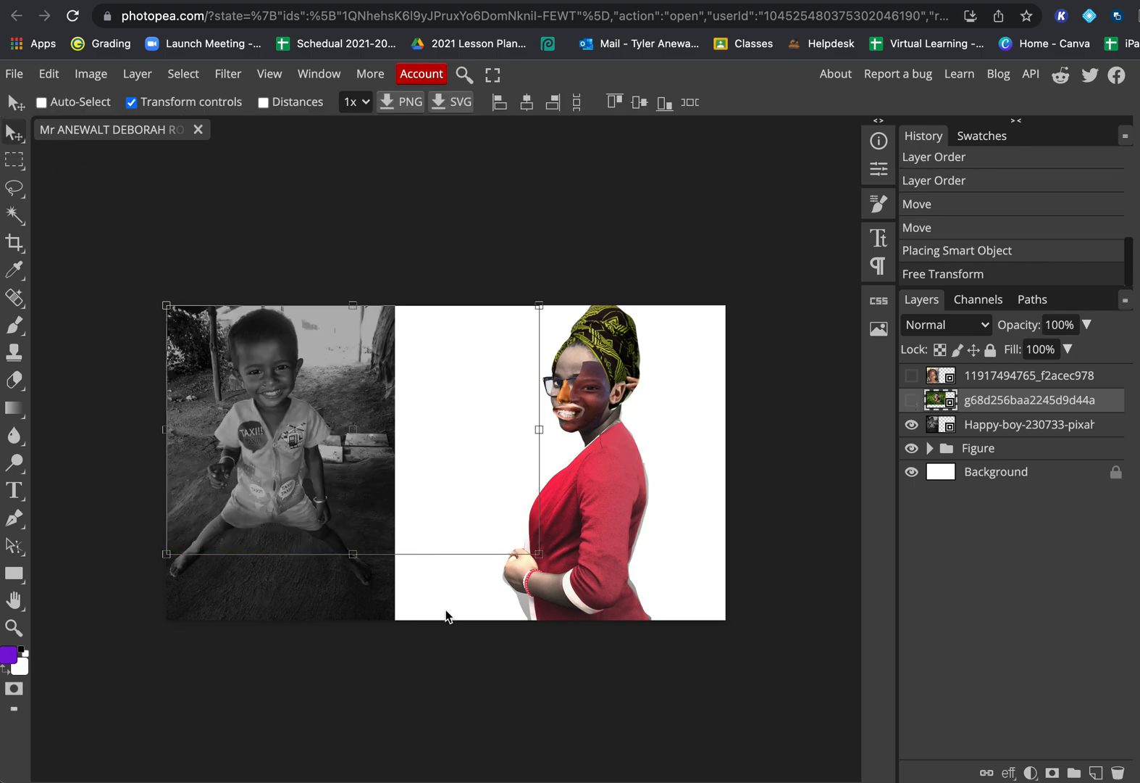
pyautogui.click(1001, 429)
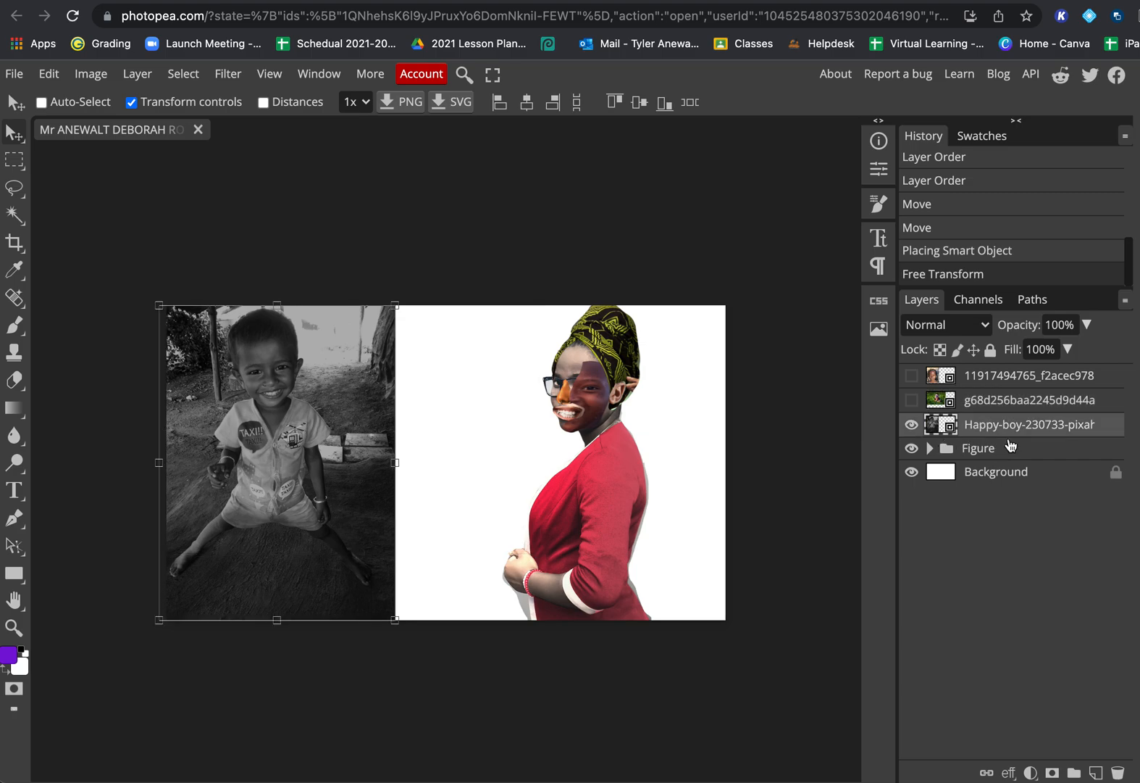
pyautogui.moveTo(352, 470); pyautogui.dragTo(387, 472)
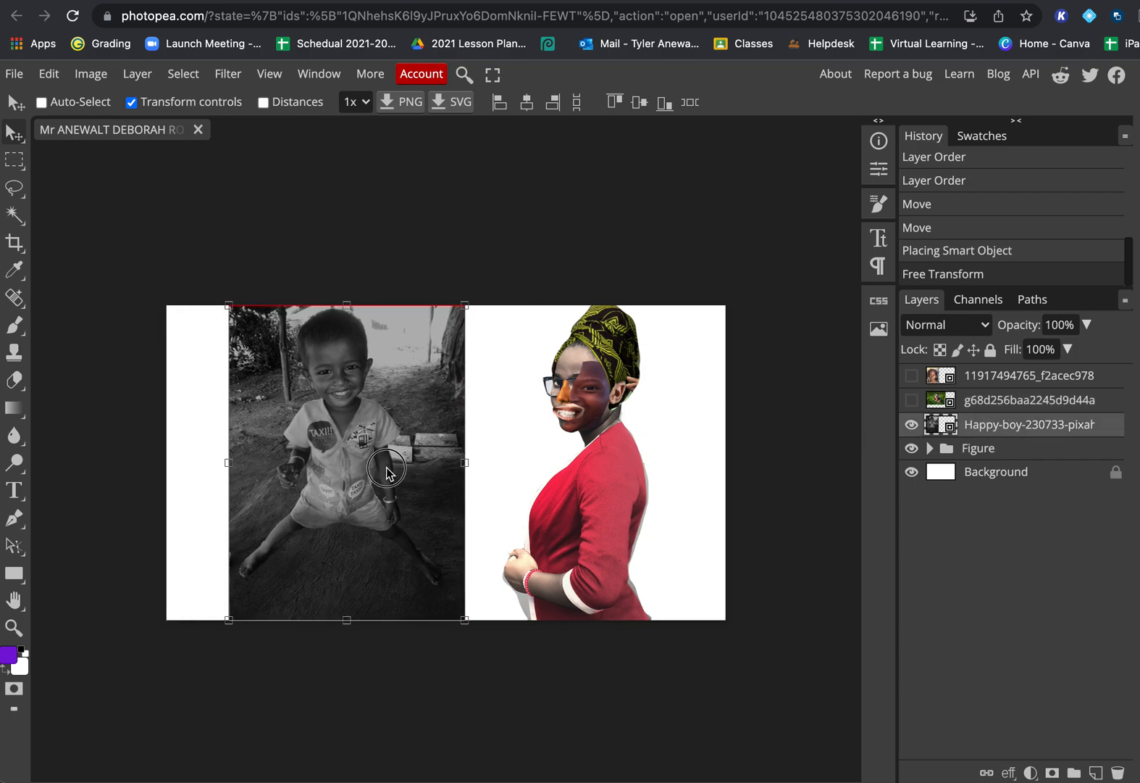
# Outline the "Happy boy" head, neck and shirt with the Polygonal Lasso, leaving out the arms, legs and background, and keep the selection active
pyautogui.rightClick(14, 187)
pyautogui.click(72, 190)
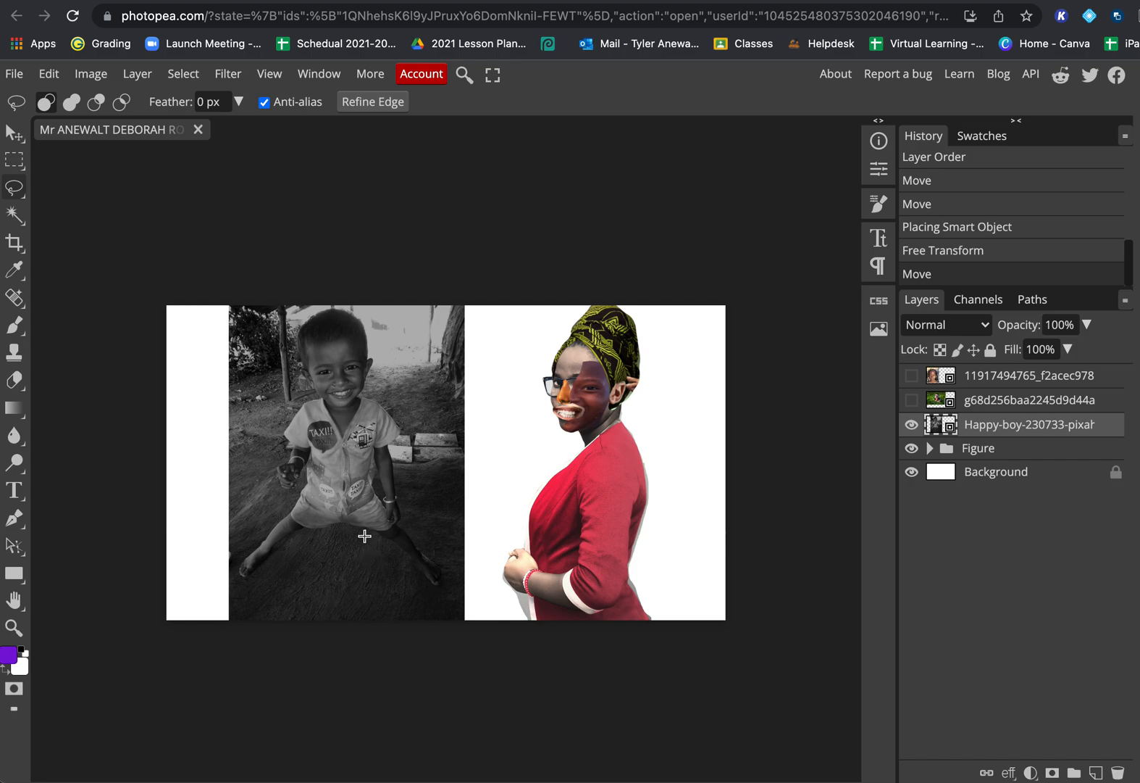
pyautogui.rightClick(16, 188)
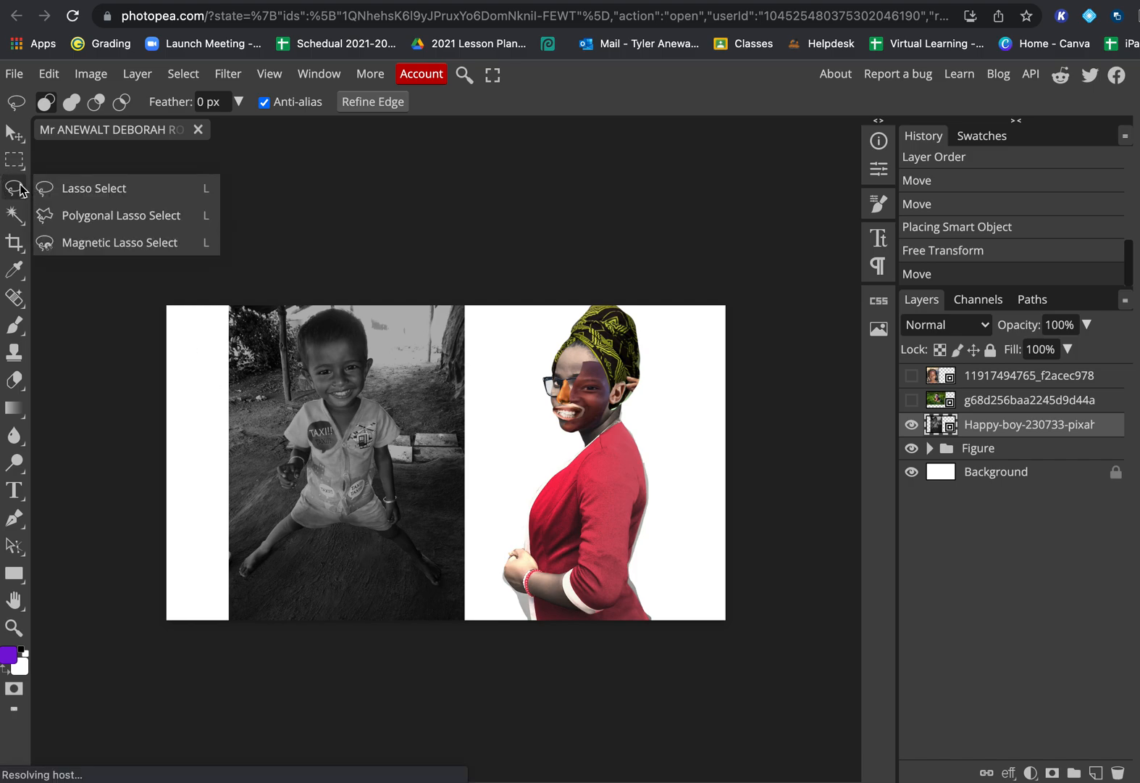
pyautogui.click(93, 219)
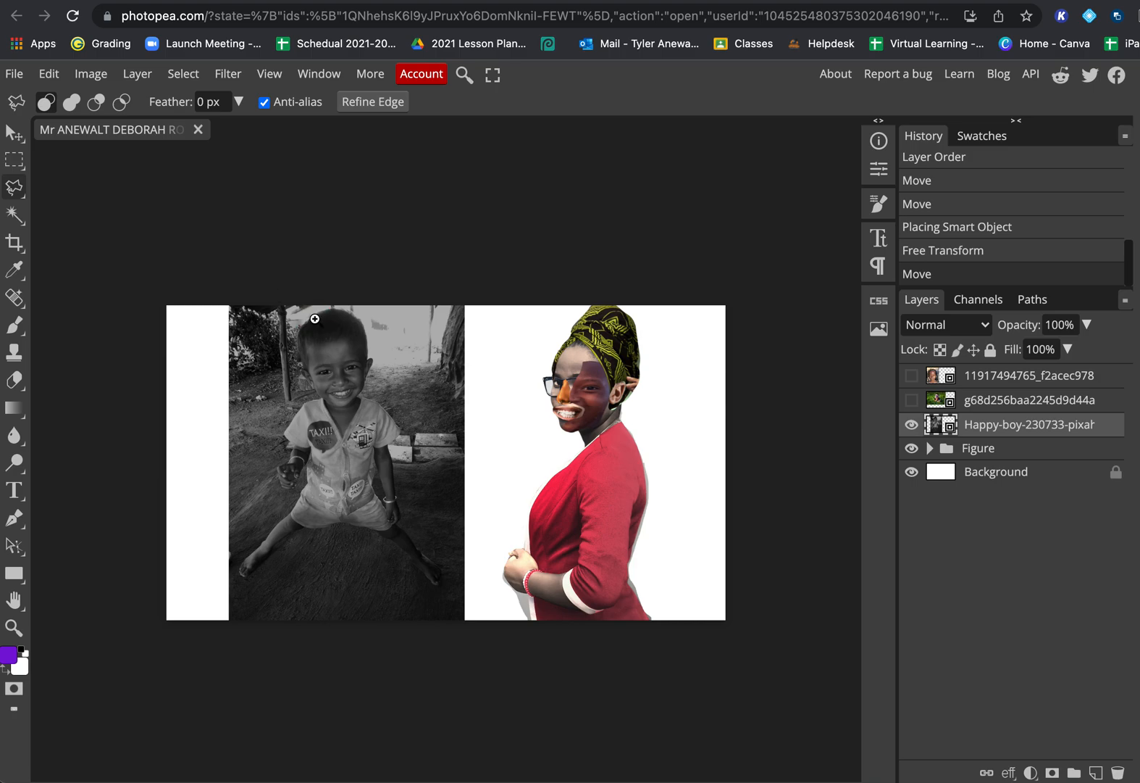
pyautogui.scroll(1, 316, 313)
pyautogui.click(333, 304)
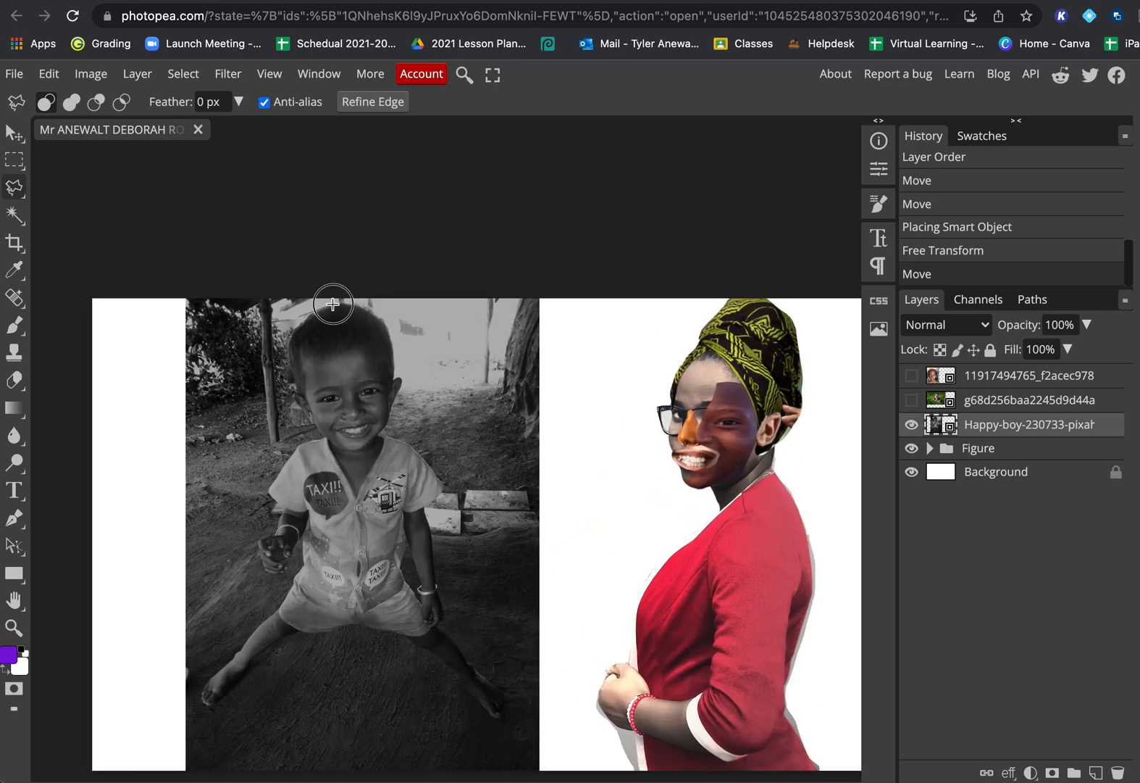
pyautogui.click(359, 301)
pyautogui.click(384, 318)
pyautogui.click(425, 509)
pyautogui.click(405, 511)
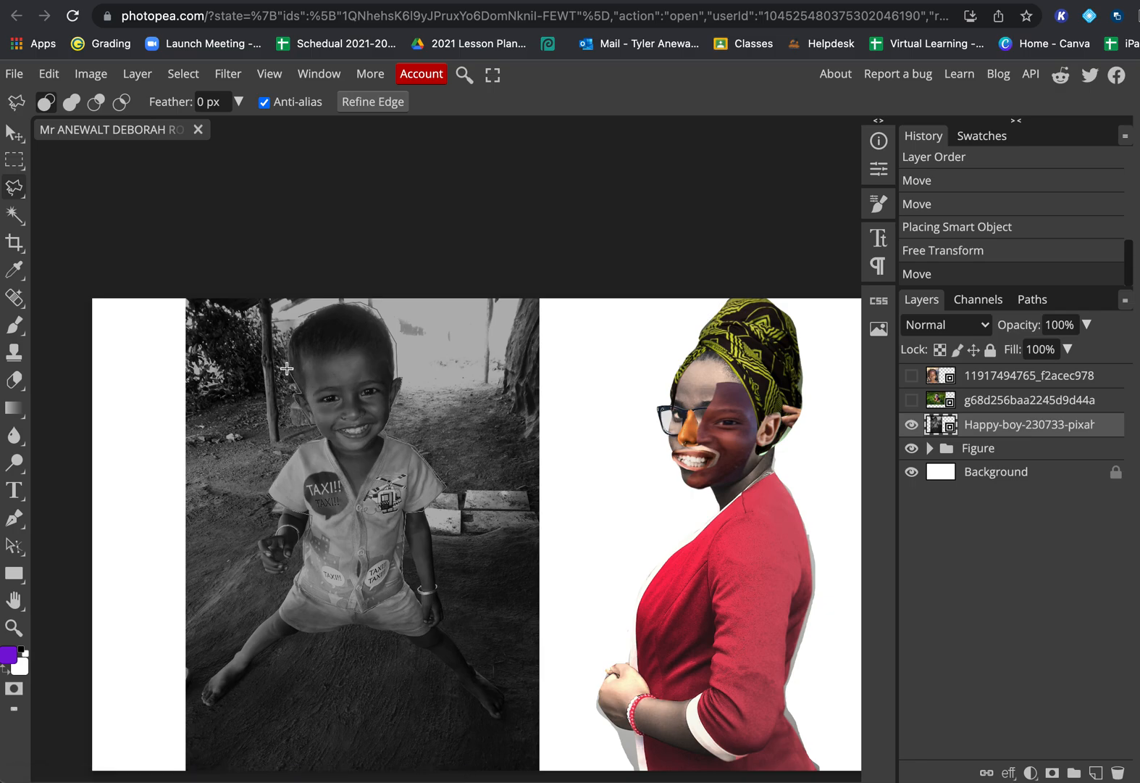
pyautogui.doubleClick(298, 323)
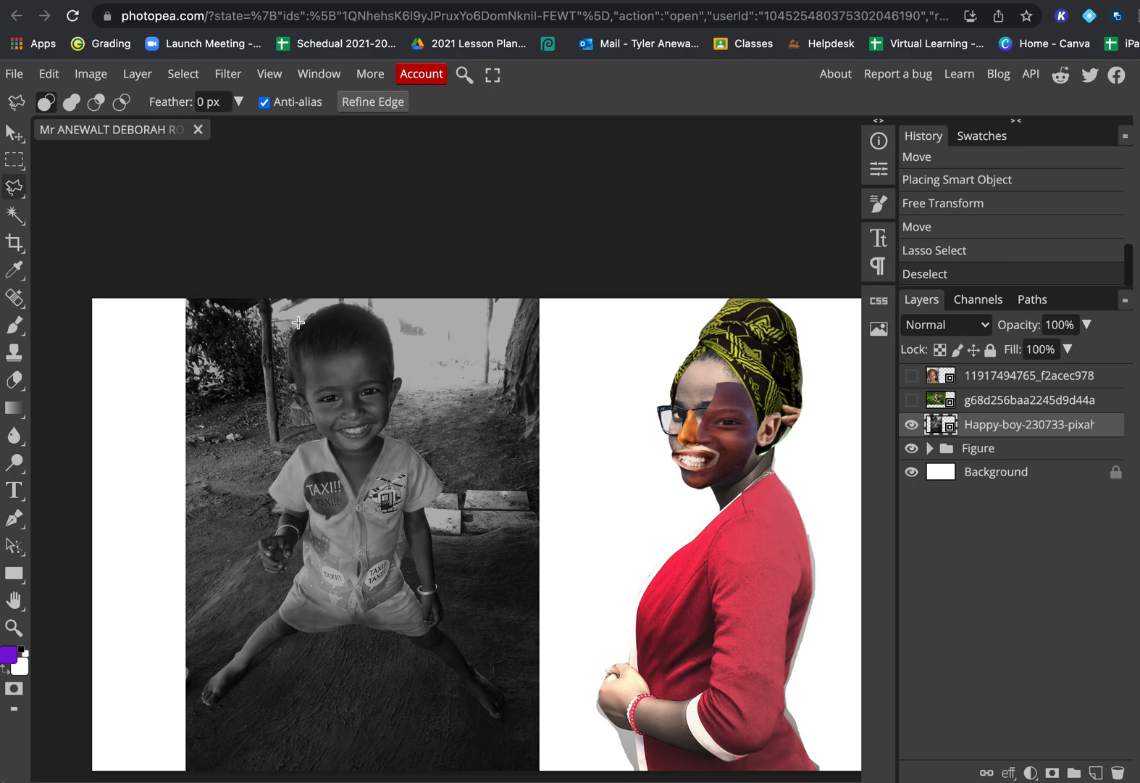
pyautogui.click(1021, 260)
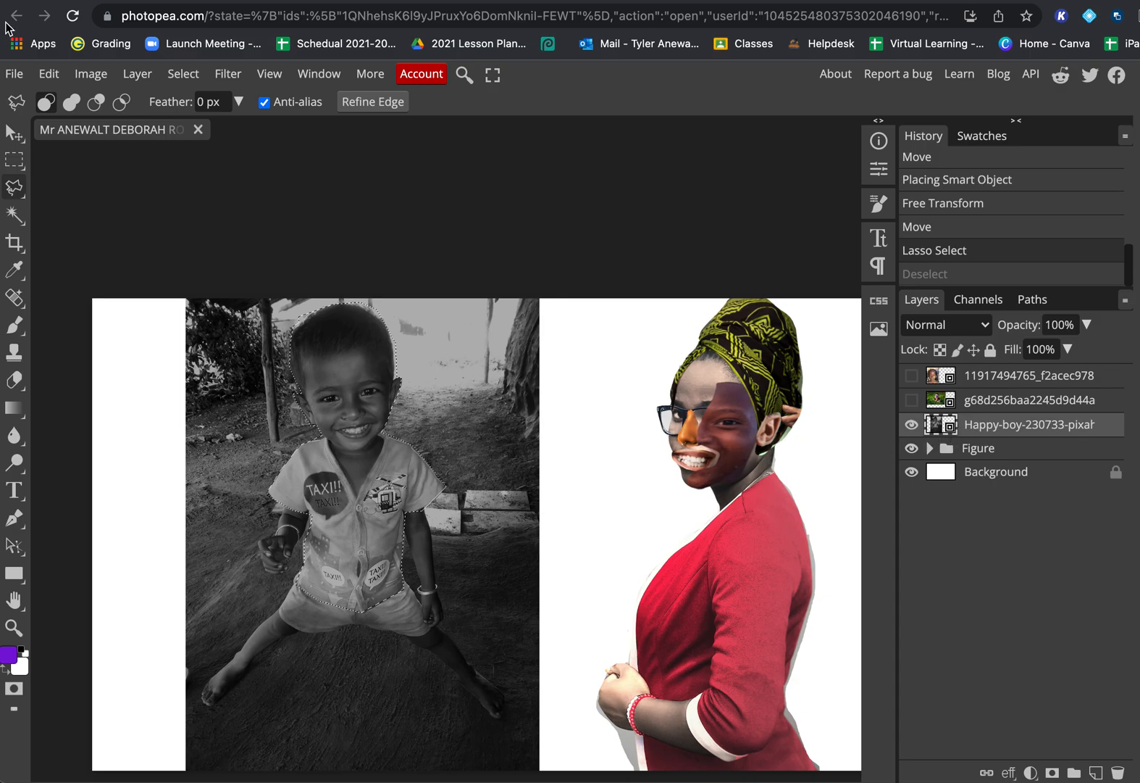
# Copy the selected head and shirt from the "Happy boy" photo and paste them as a new layer
pyautogui.click(42, 79)
pyautogui.click(61, 247)
pyautogui.click(48, 74)
pyautogui.click(101, 303)
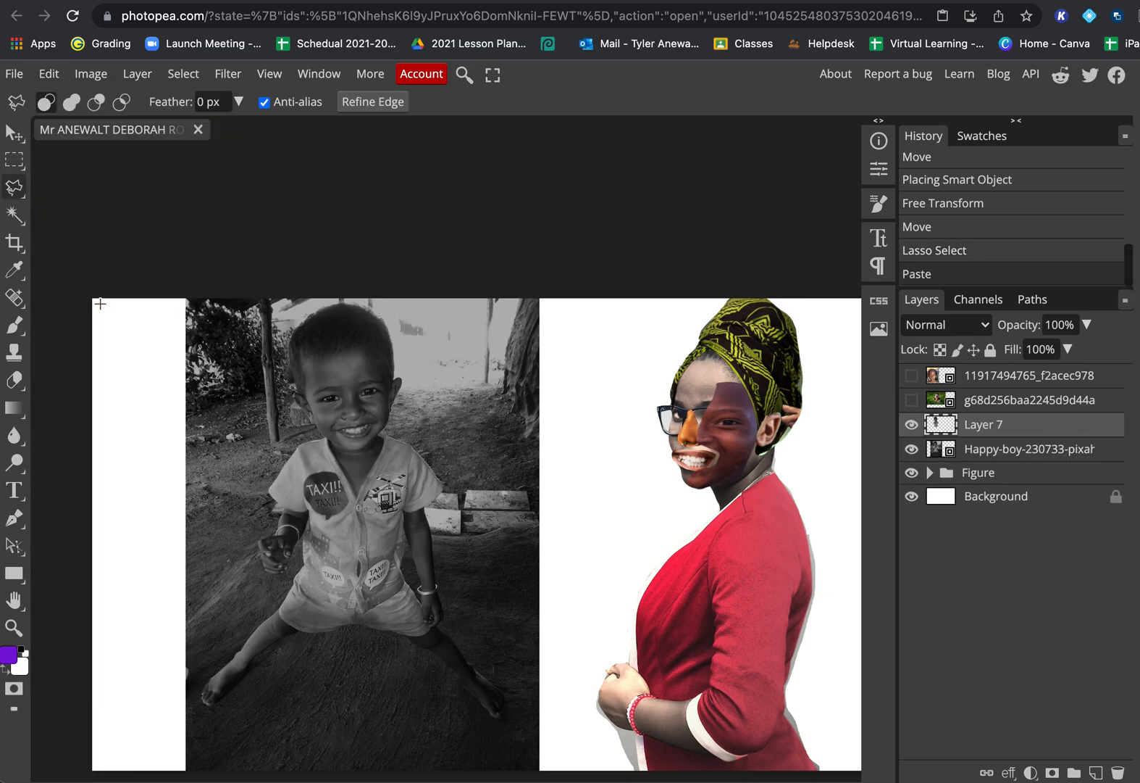
# Toggle the original "Happy boy" photo off to check the cutout, and delete the original photo layer
pyautogui.click(912, 450)
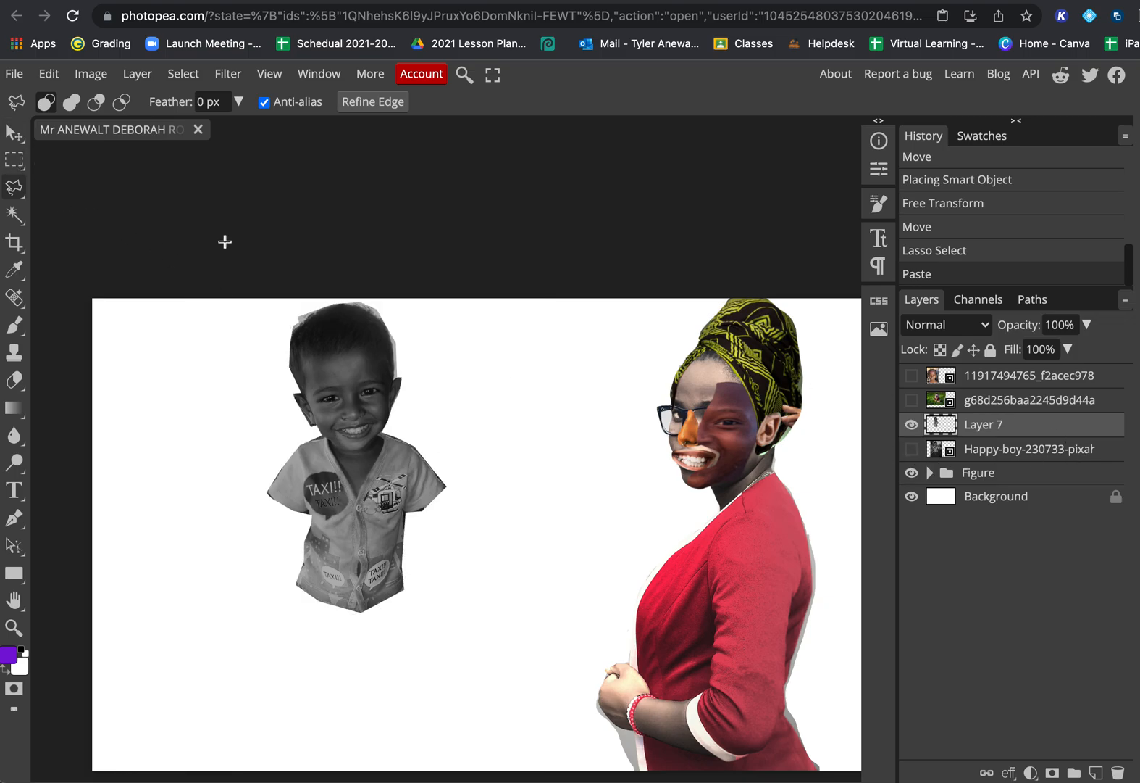
pyautogui.click(912, 449)
pyautogui.click(912, 449)
pyautogui.click(990, 453)
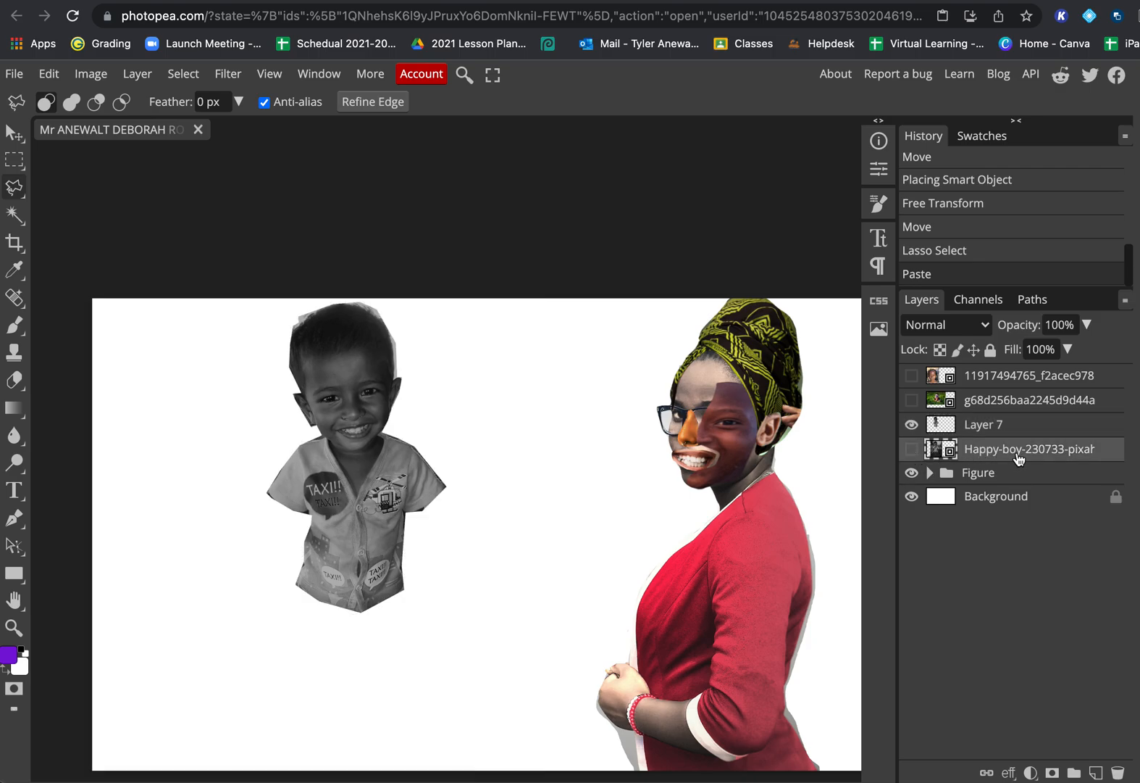
pyautogui.click(1118, 772)
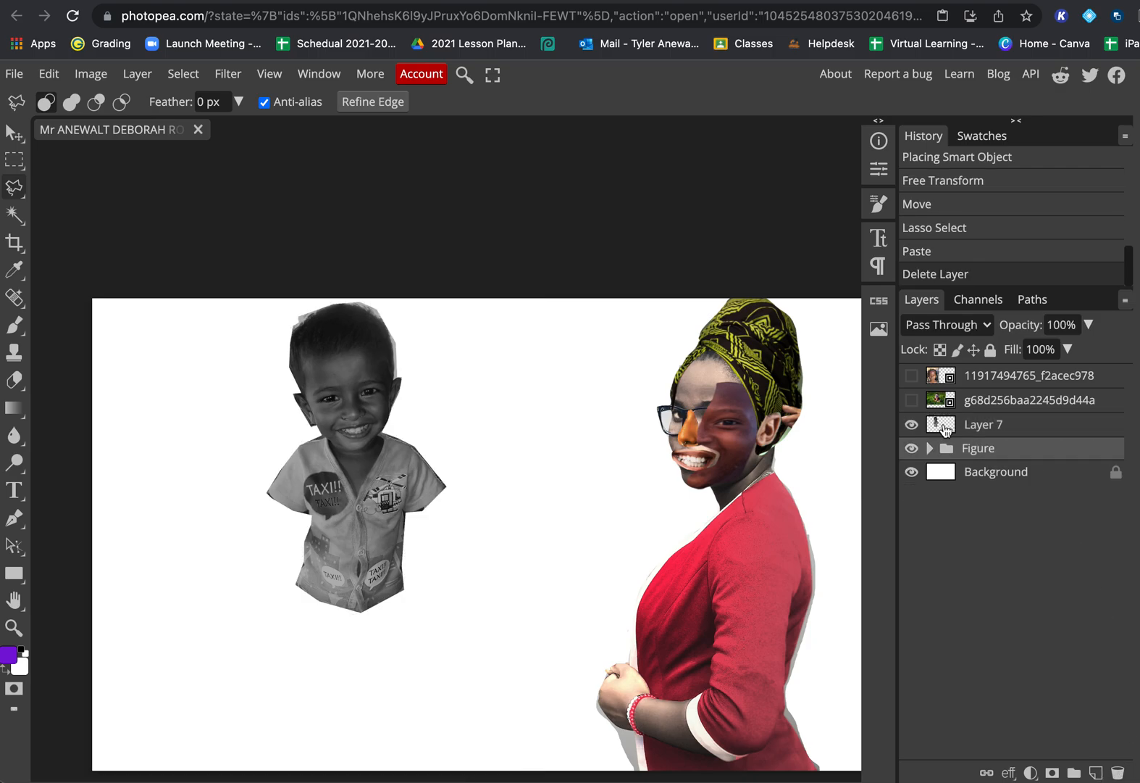
# Show the photo of the boy in the grass and trace around his blue glasses with the Magnetic Lasso to select them
pyautogui.click(914, 401)
pyautogui.click(914, 401)
pyautogui.click(914, 400)
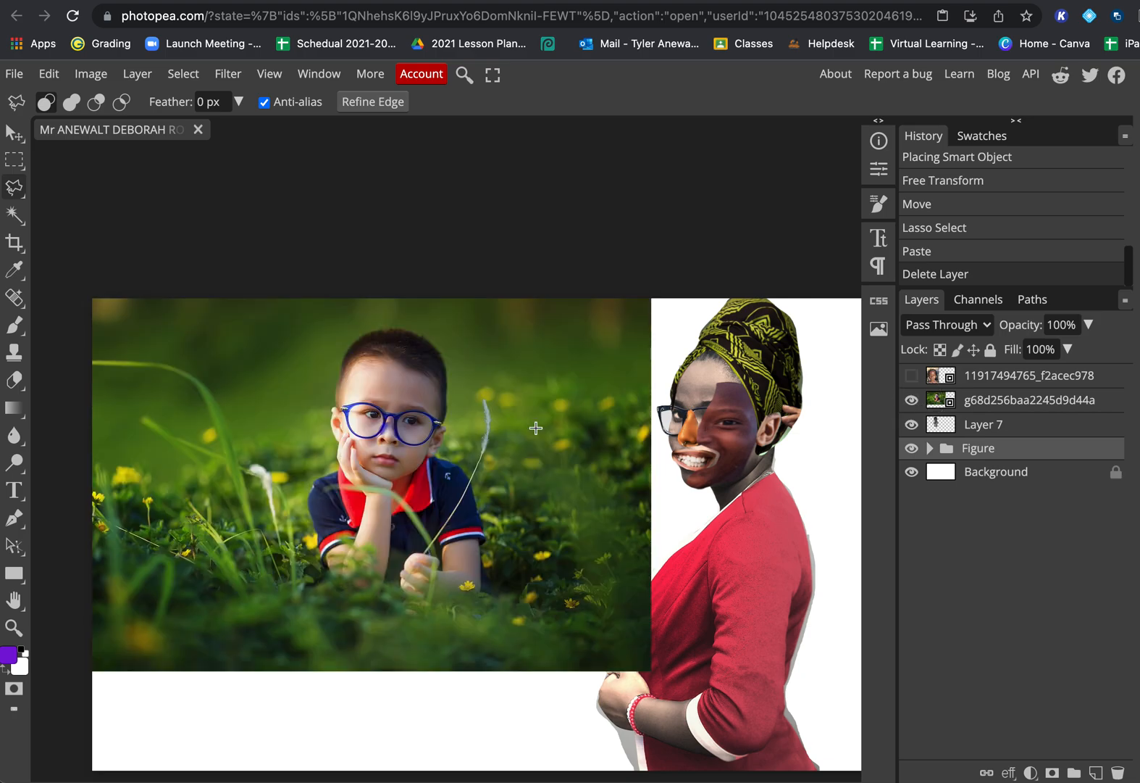
pyautogui.scroll(3, 380, 424)
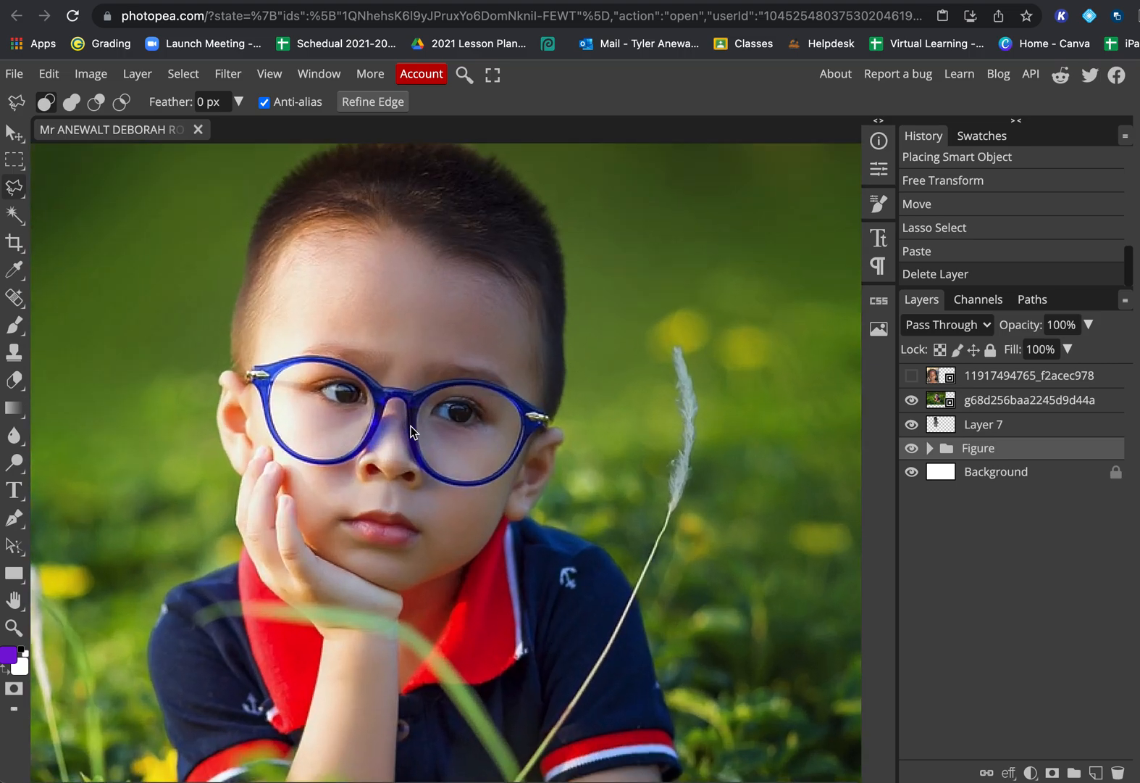
pyautogui.click(15, 186)
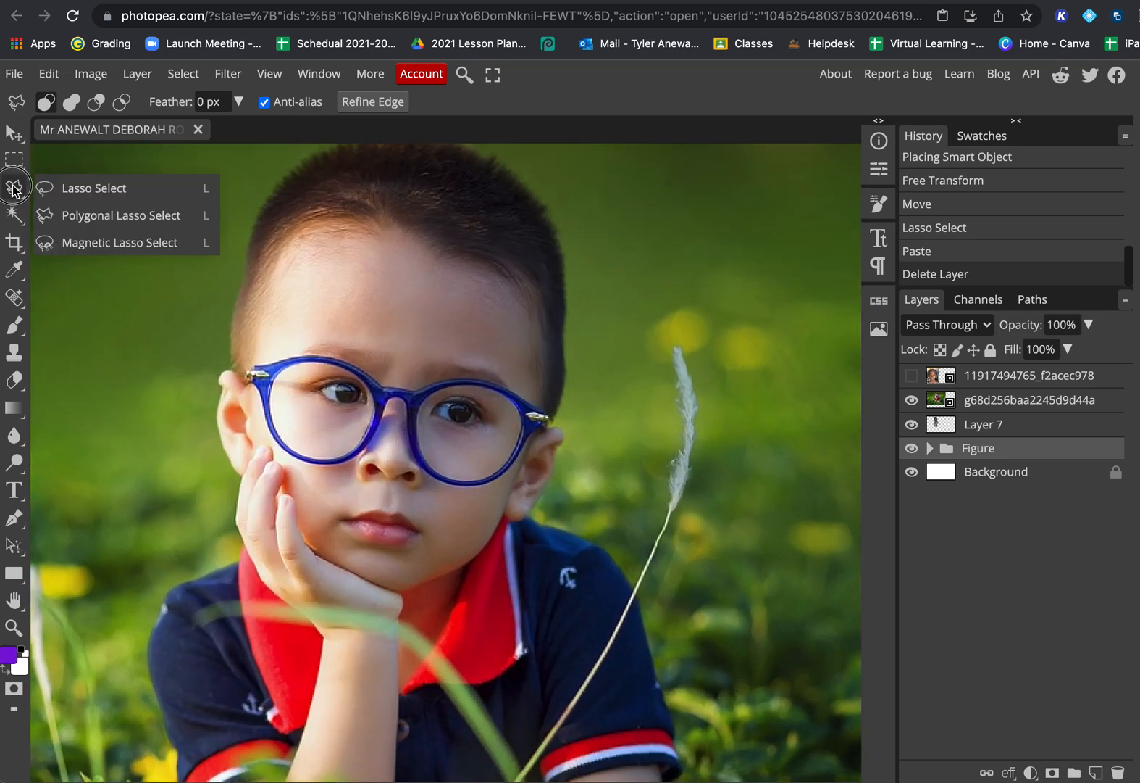
pyautogui.click(102, 244)
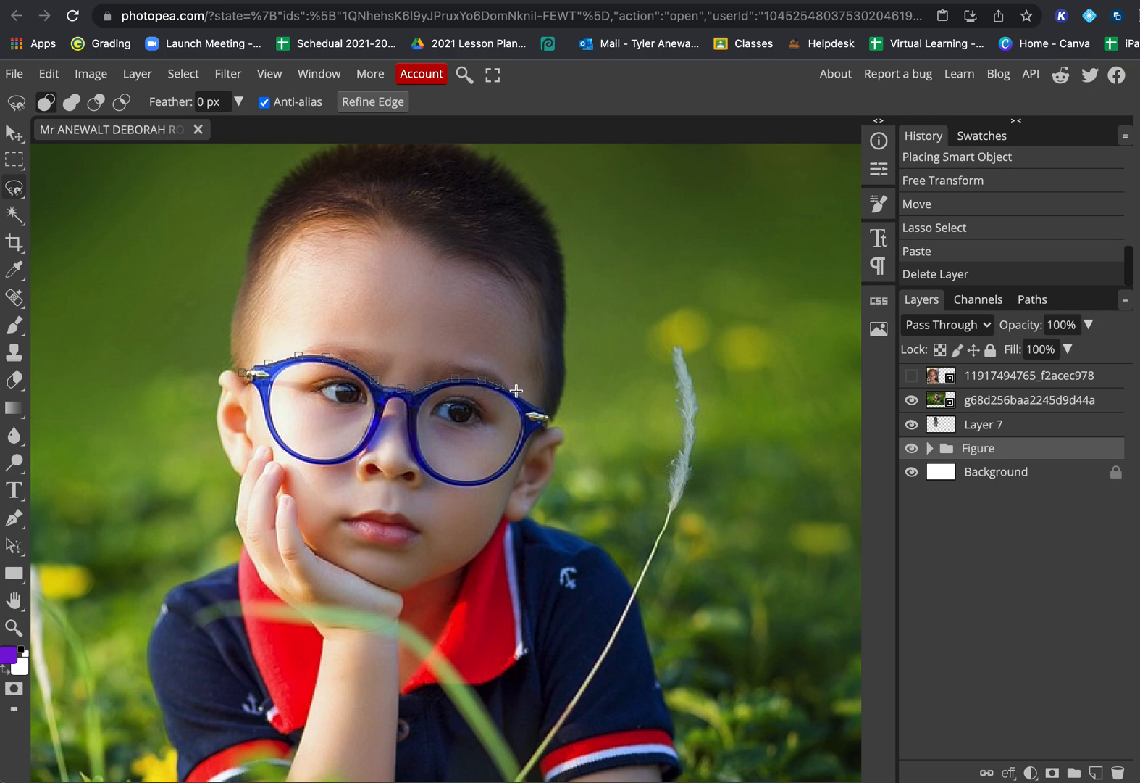
pyautogui.click(548, 410)
pyautogui.click(360, 457)
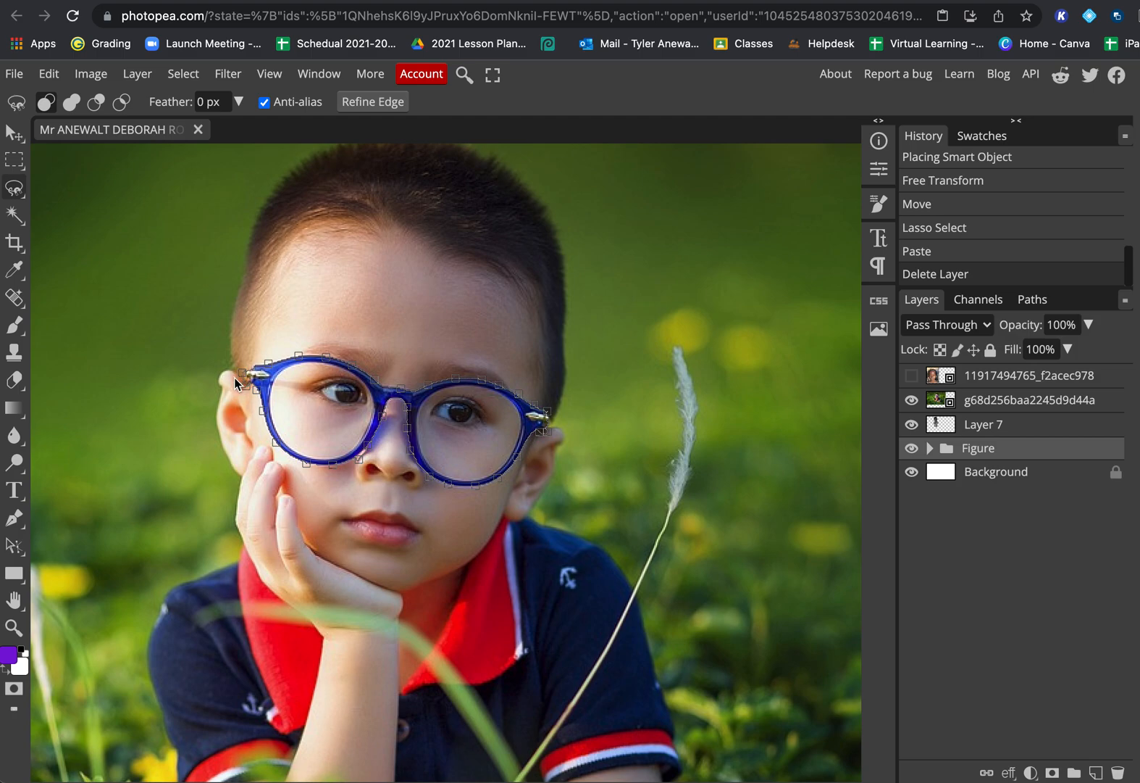
pyautogui.click(242, 373)
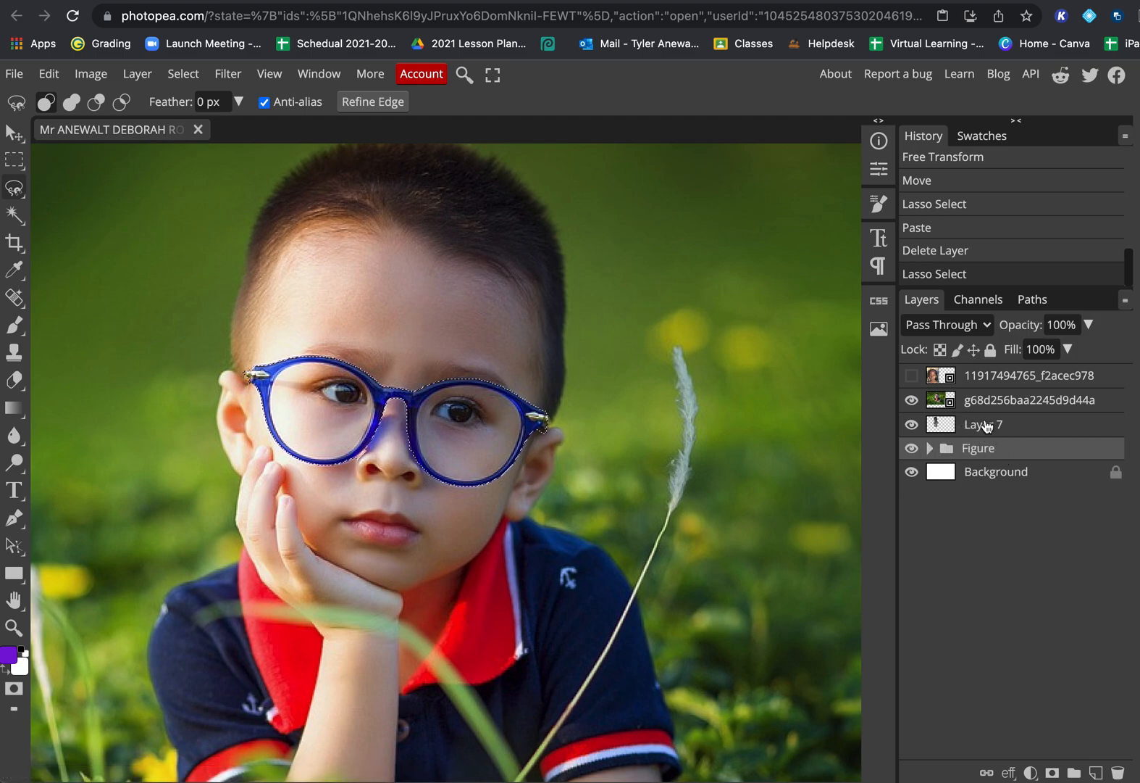
# Make the grass photo the active layer, copy the selected blue glasses and paste them as a new layer
pyautogui.click(911, 399)
pyautogui.click(912, 400)
pyautogui.click(989, 401)
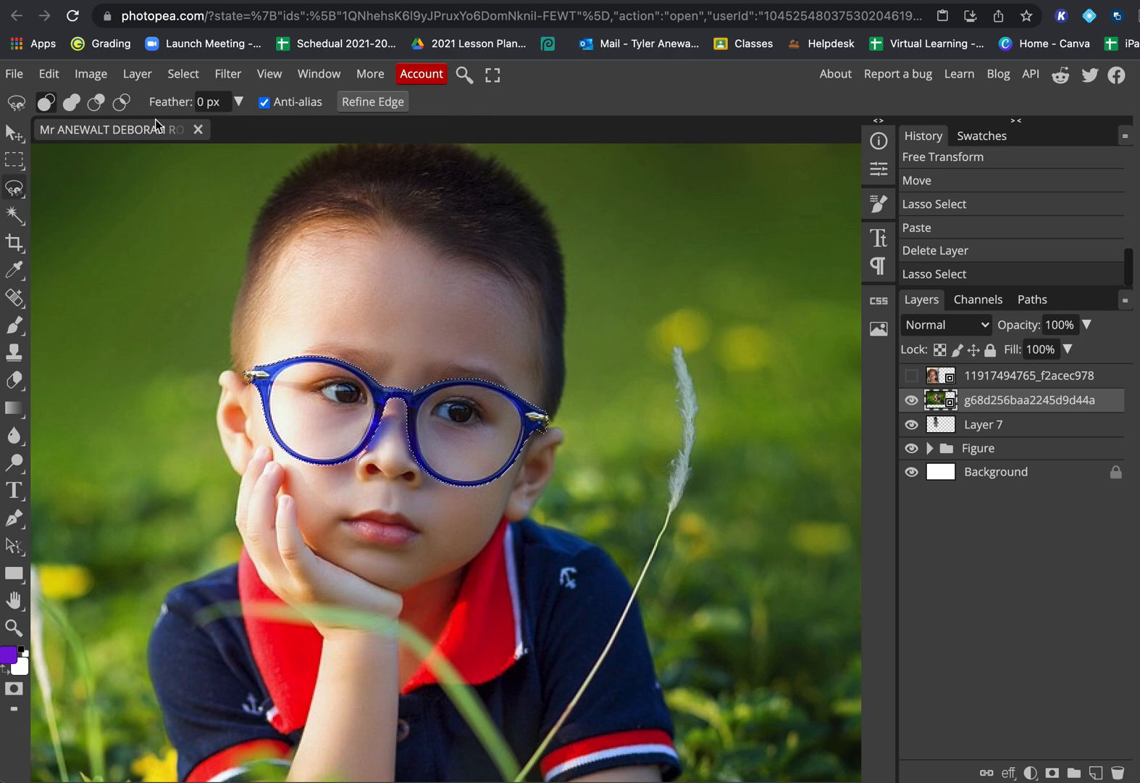
pyautogui.click(49, 73)
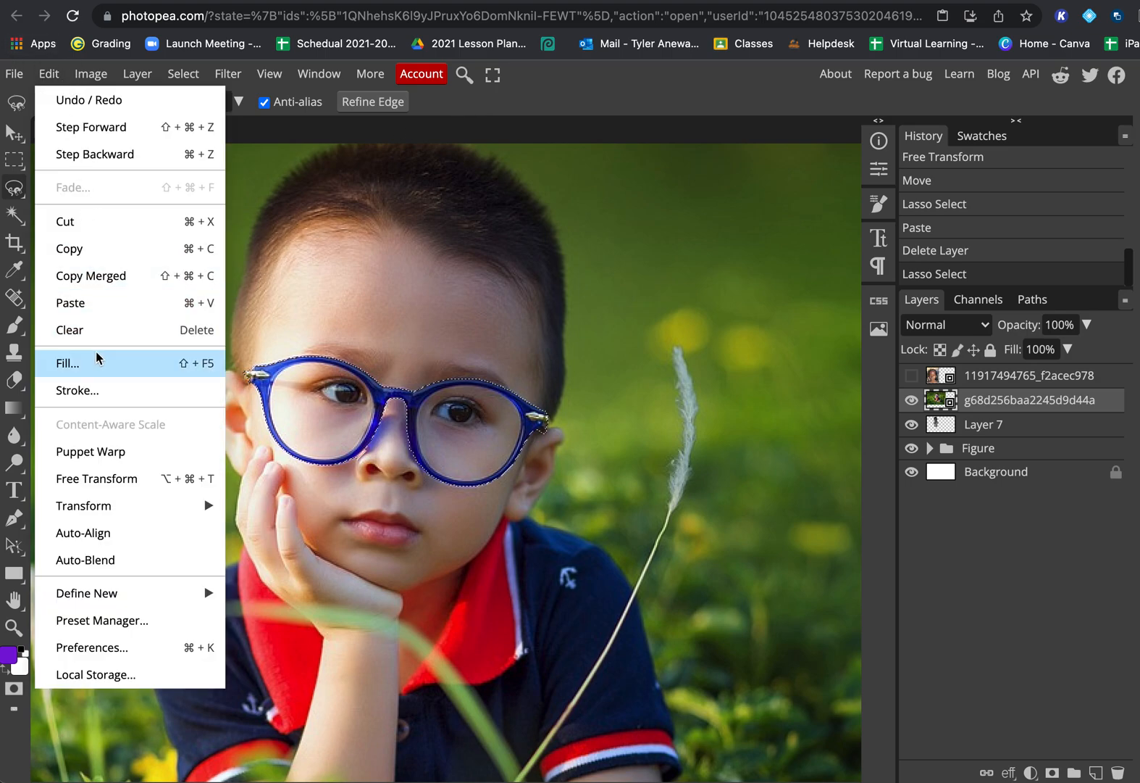
pyautogui.click(84, 247)
pyautogui.click(45, 77)
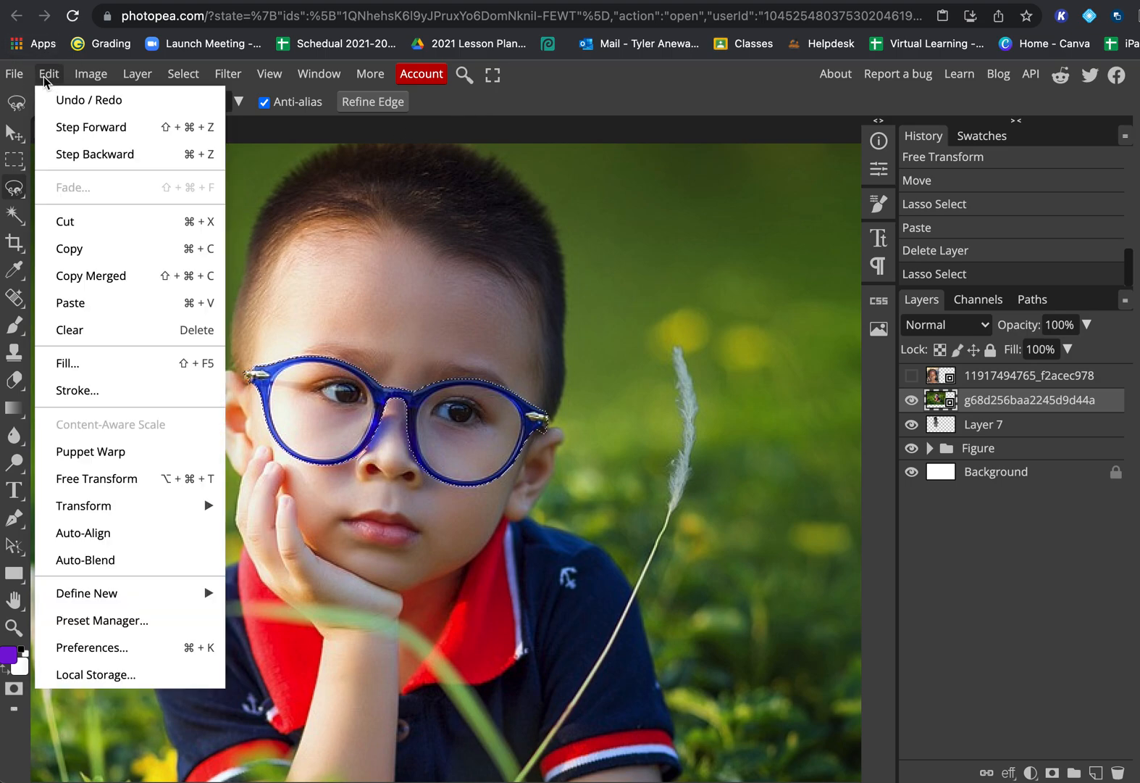
pyautogui.click(111, 302)
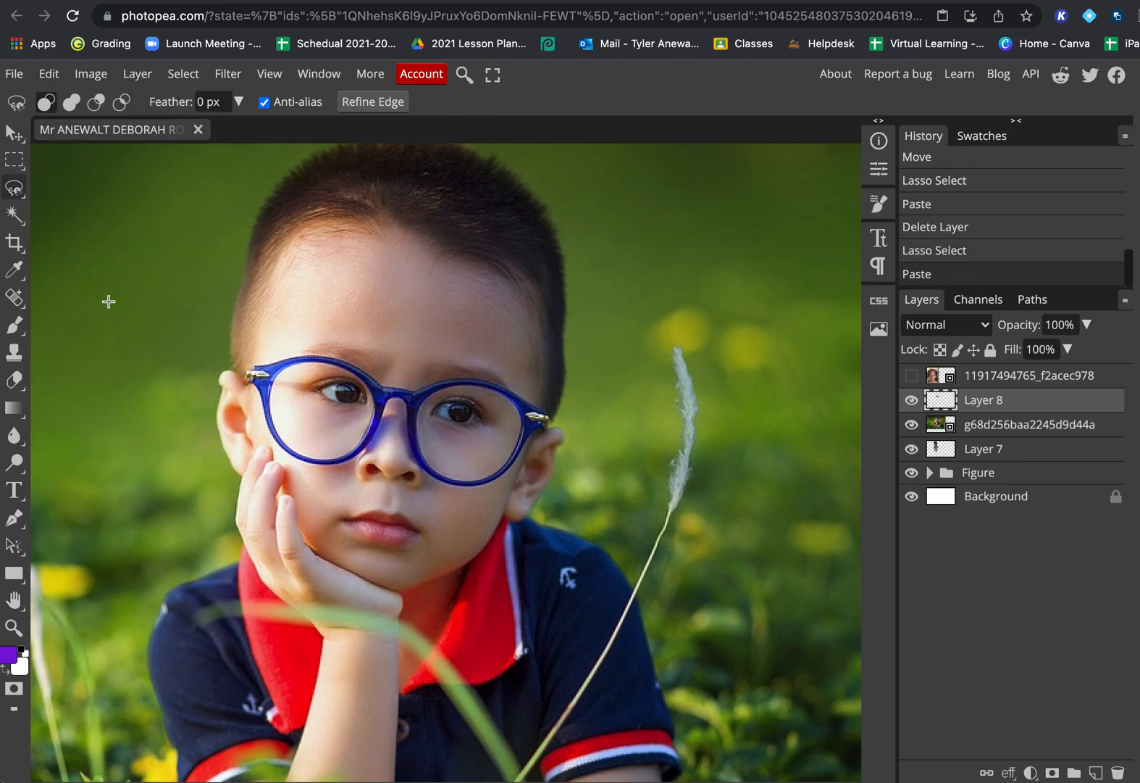
# Delete the original photo layer of the boy in the grass, keeping the glasses cutout
pyautogui.click(913, 425)
pyautogui.click(913, 426)
pyautogui.click(966, 430)
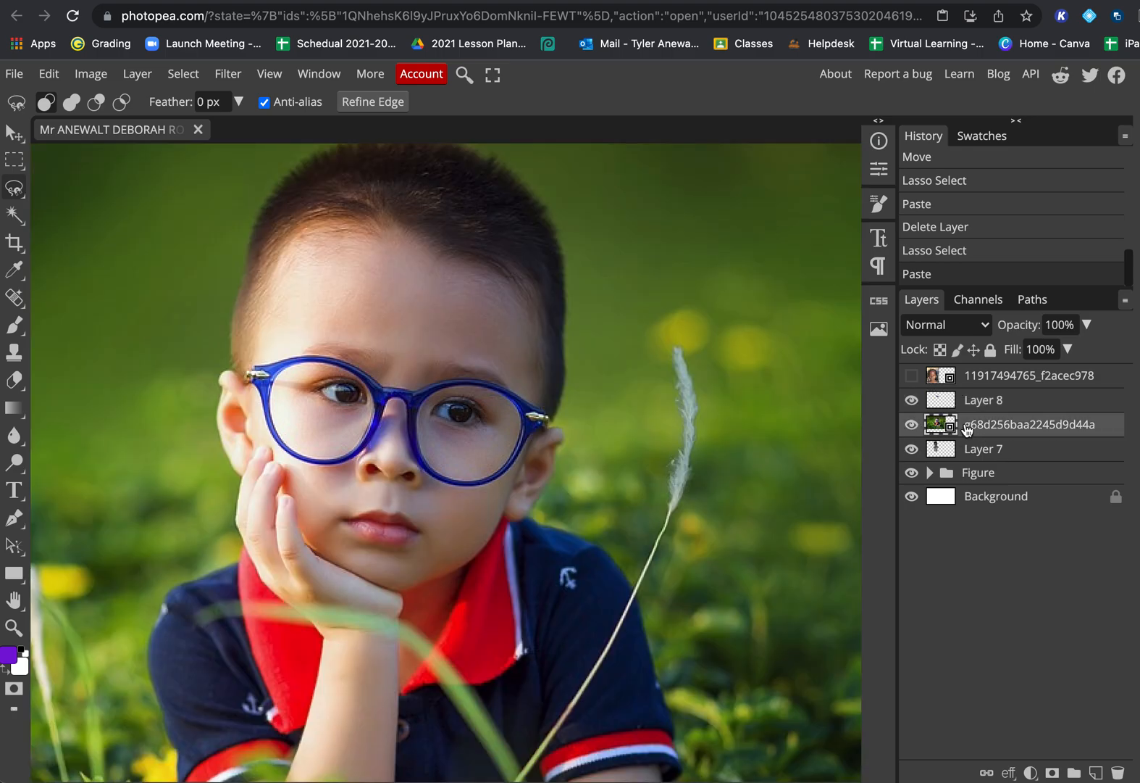
pyautogui.click(1118, 774)
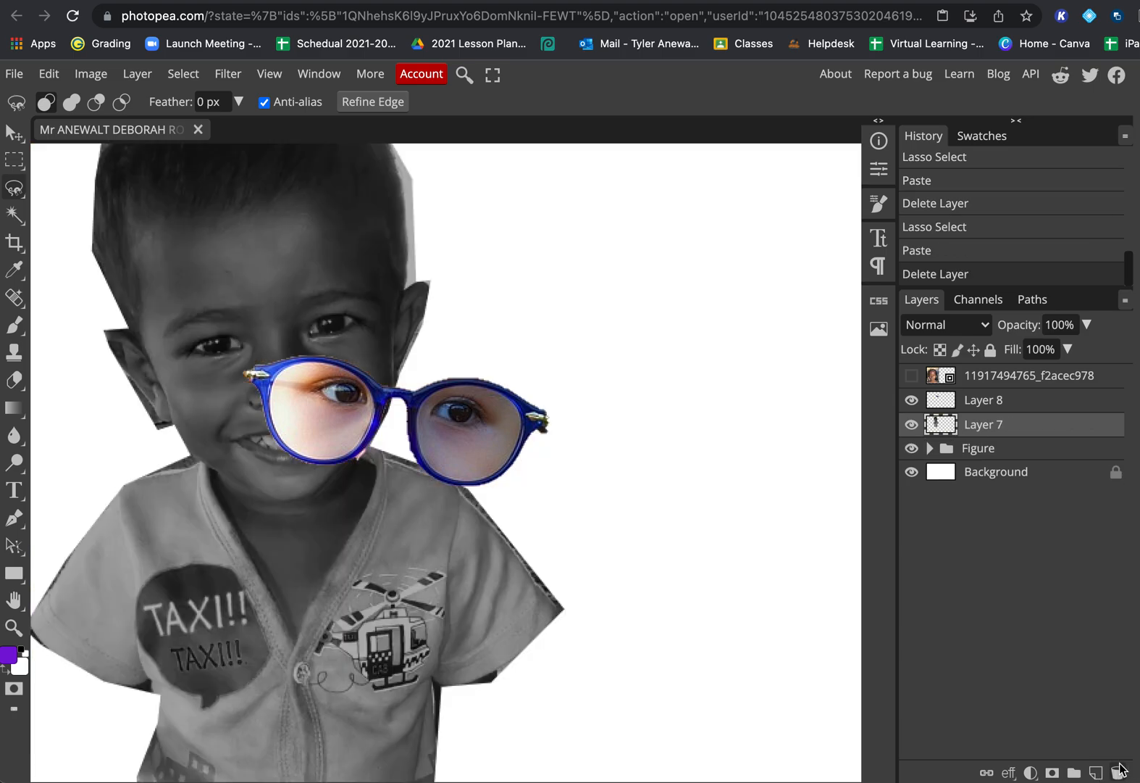
# Move the glasses cutout over the eyes of the black-and-white boy and rotate it about -16.6° to match his tilted face
pyautogui.click(14, 132)
pyautogui.click(984, 408)
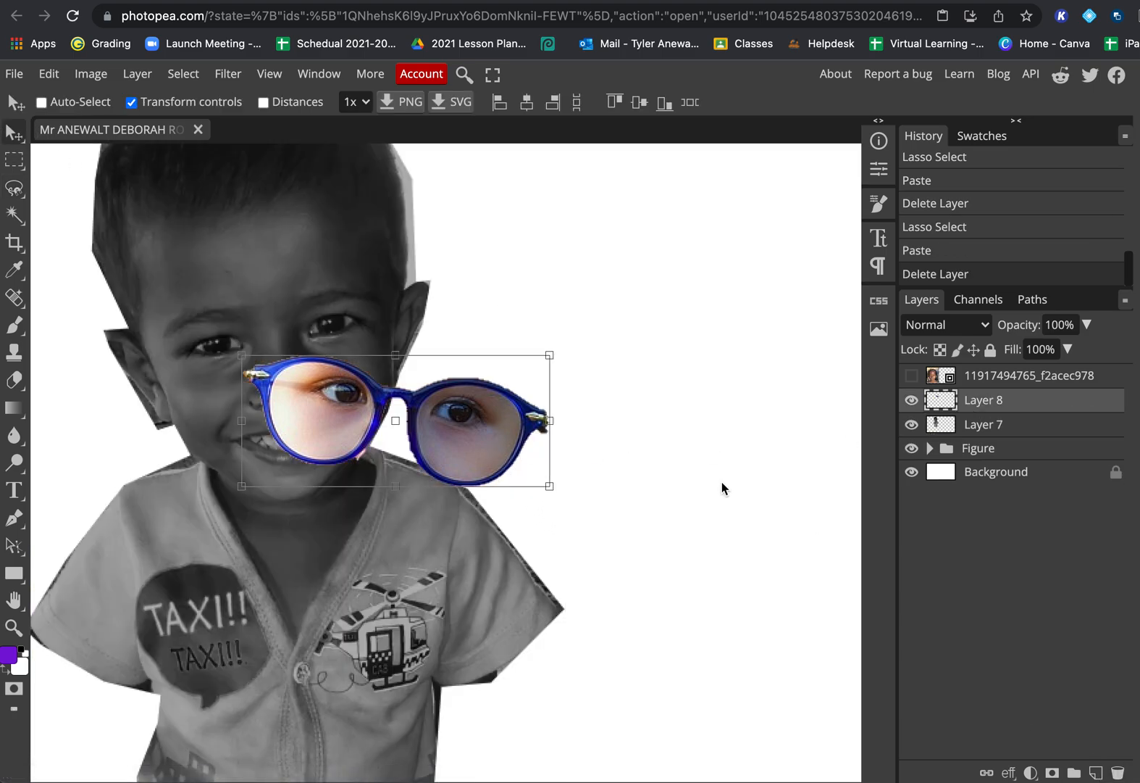
pyautogui.moveTo(508, 458); pyautogui.dragTo(402, 405)
pyautogui.moveTo(458, 450); pyautogui.dragTo(474, 395)
pyautogui.moveTo(403, 365); pyautogui.dragTo(403, 359)
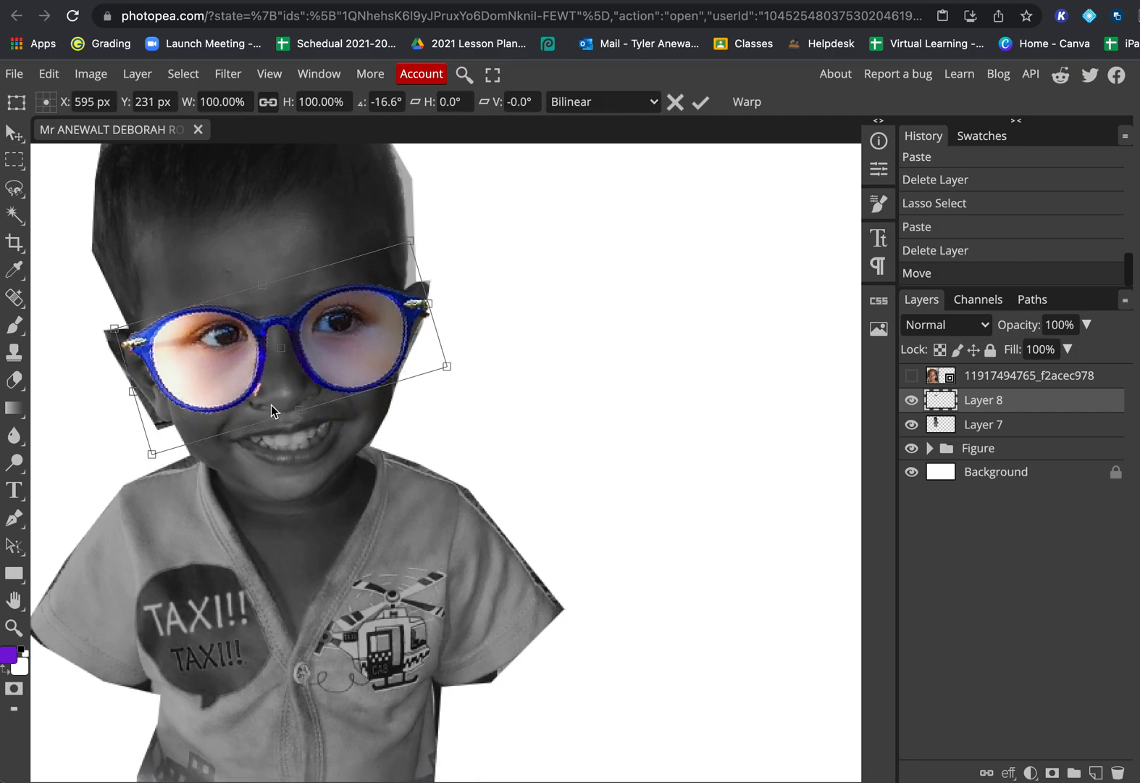
pyautogui.scroll(3, 272, 397)
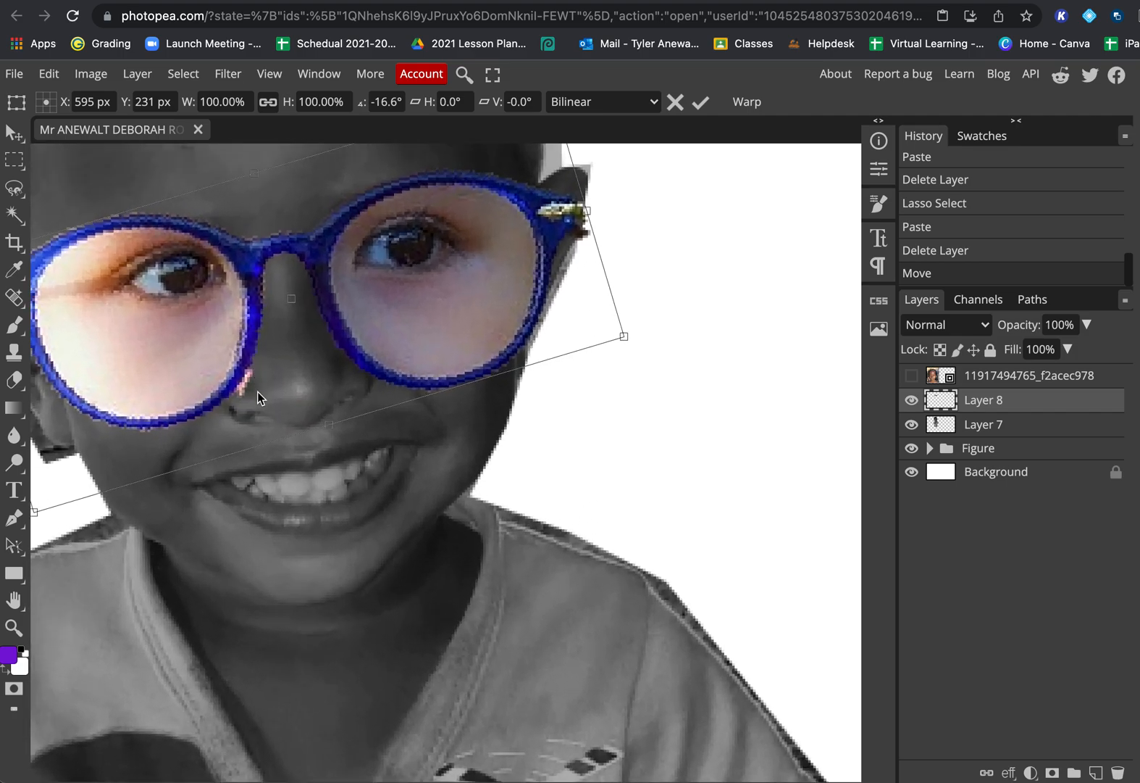
pyautogui.click(14, 133)
# Erase the leftover bit of skin beside the glasses' frame near the nose with a size 4 Eraser
pyautogui.press('e')
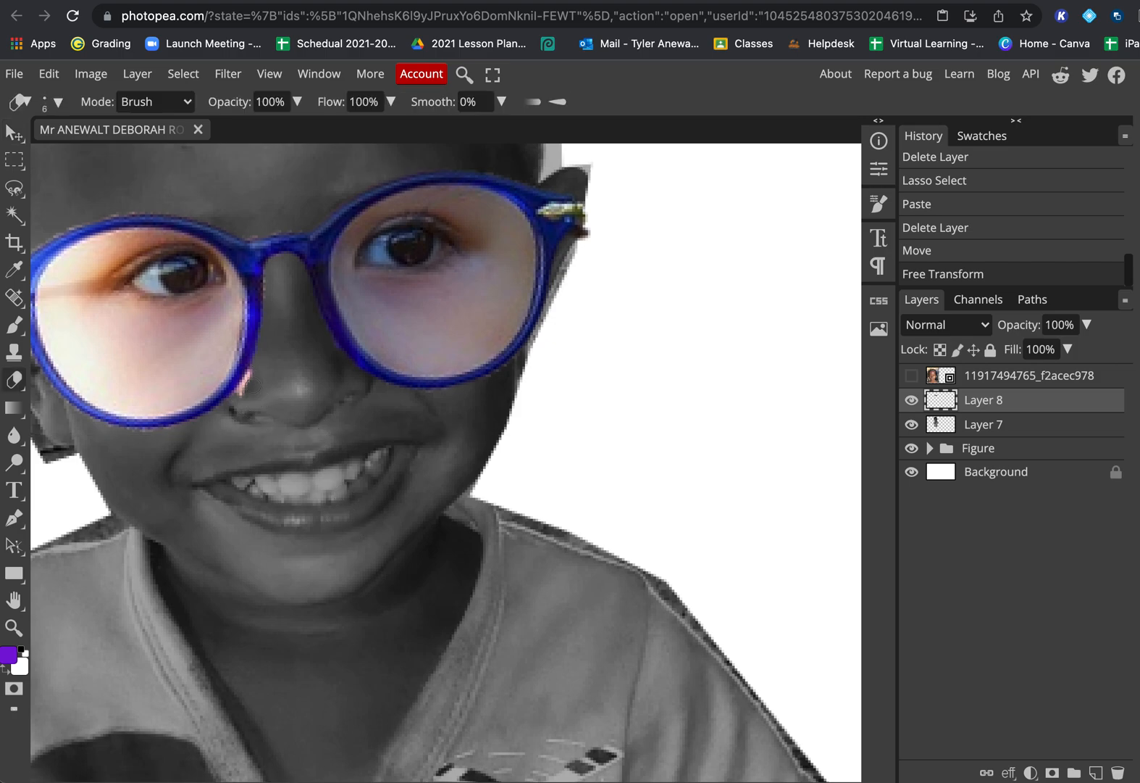
pyautogui.press('[')
pyautogui.moveTo(253, 376)
pyautogui.mouseDown()
pyautogui.moveTo(242, 398)
pyautogui.moveTo(253, 377)
pyautogui.moveTo(265, 394)
pyautogui.mouseUp()
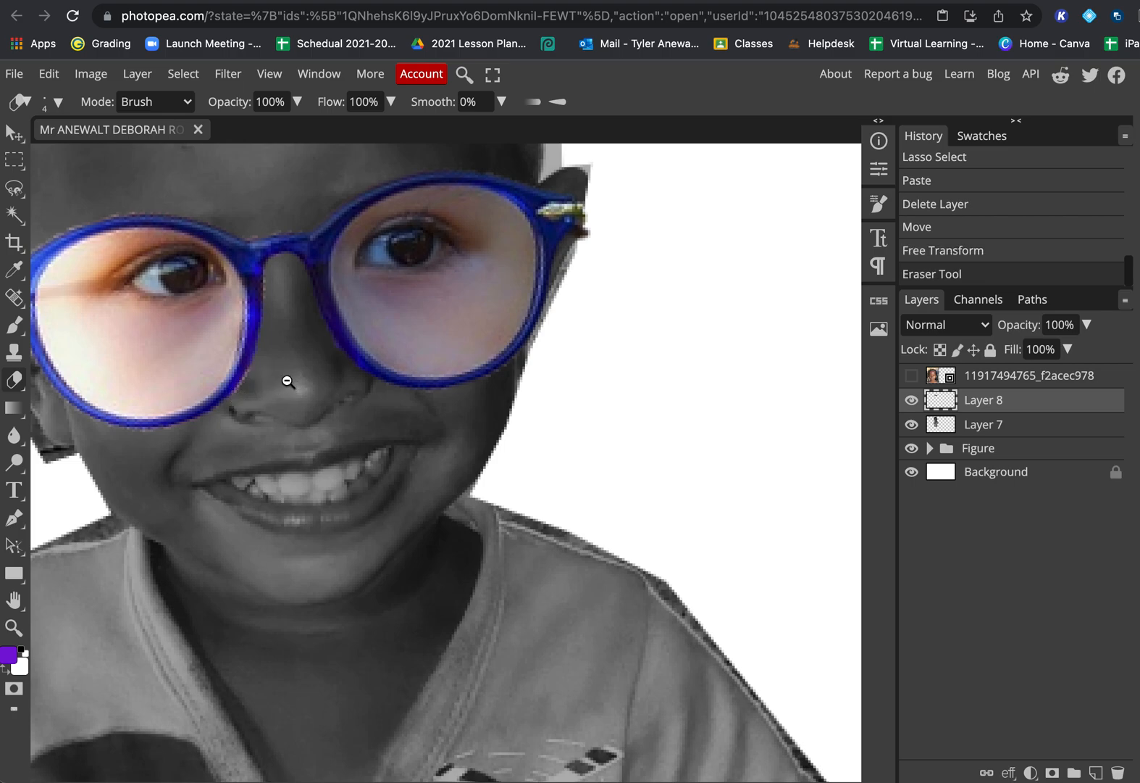
pyautogui.scroll(-6, 288, 381)
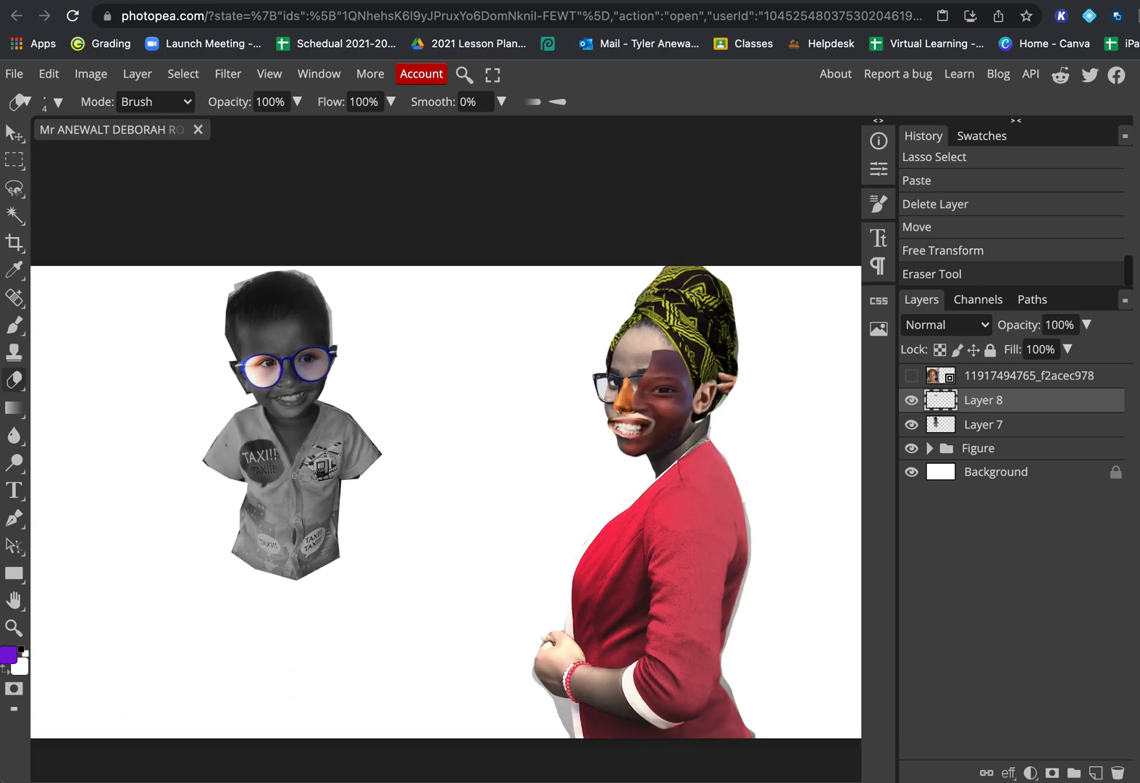
pyautogui.click(13, 189)
pyautogui.rightClick(14, 189)
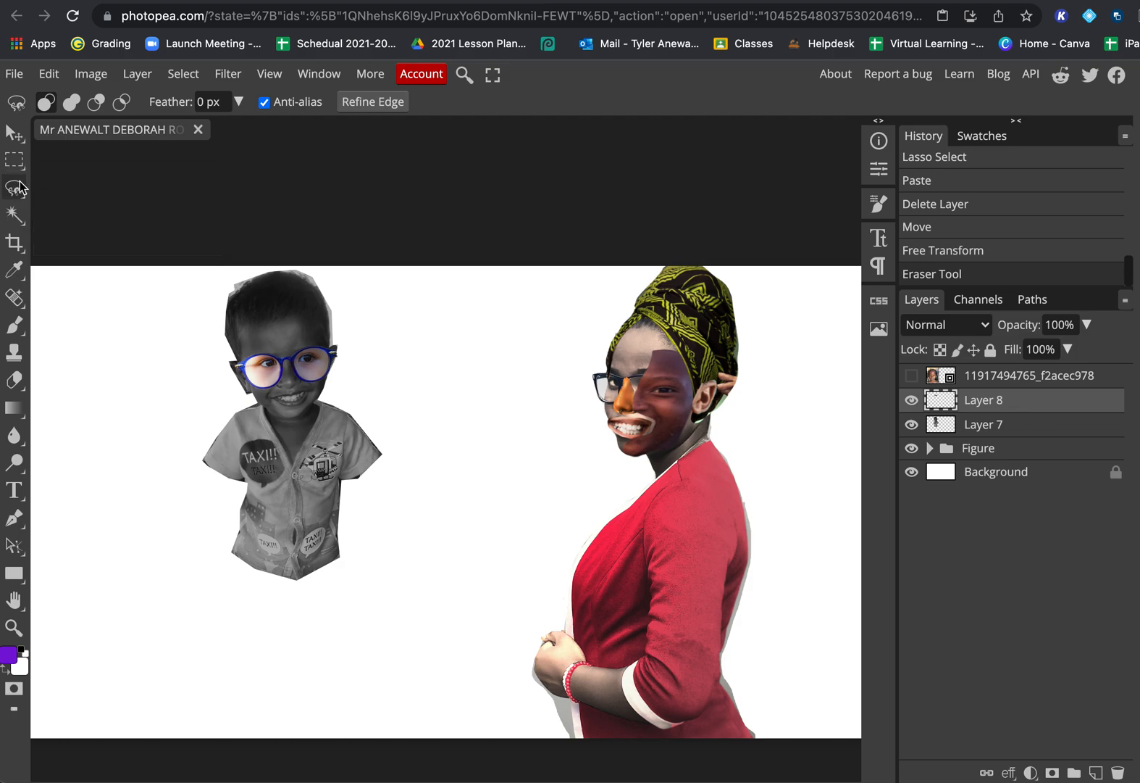
pyautogui.click(14, 73)
pyautogui.moveTo(75, 187)
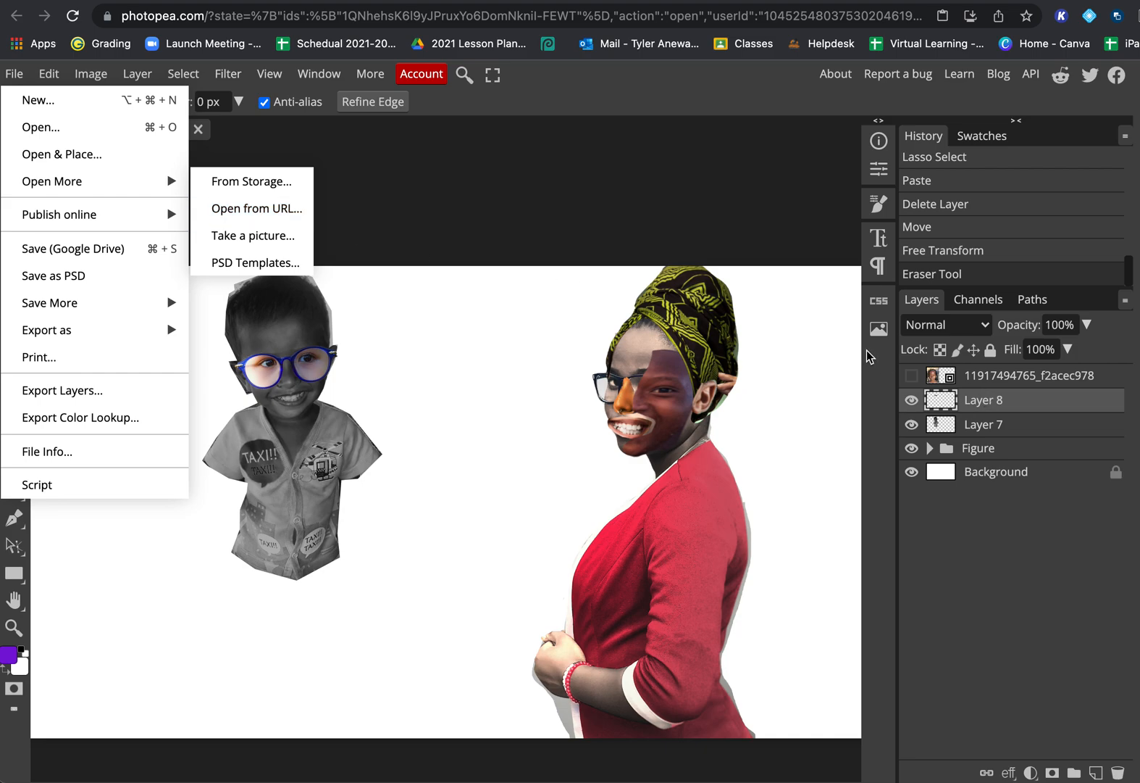
pyautogui.click(885, 331)
pyautogui.scroll(-3, 797, 466)
pyautogui.scroll(3, 716, 205)
pyautogui.click(721, 169)
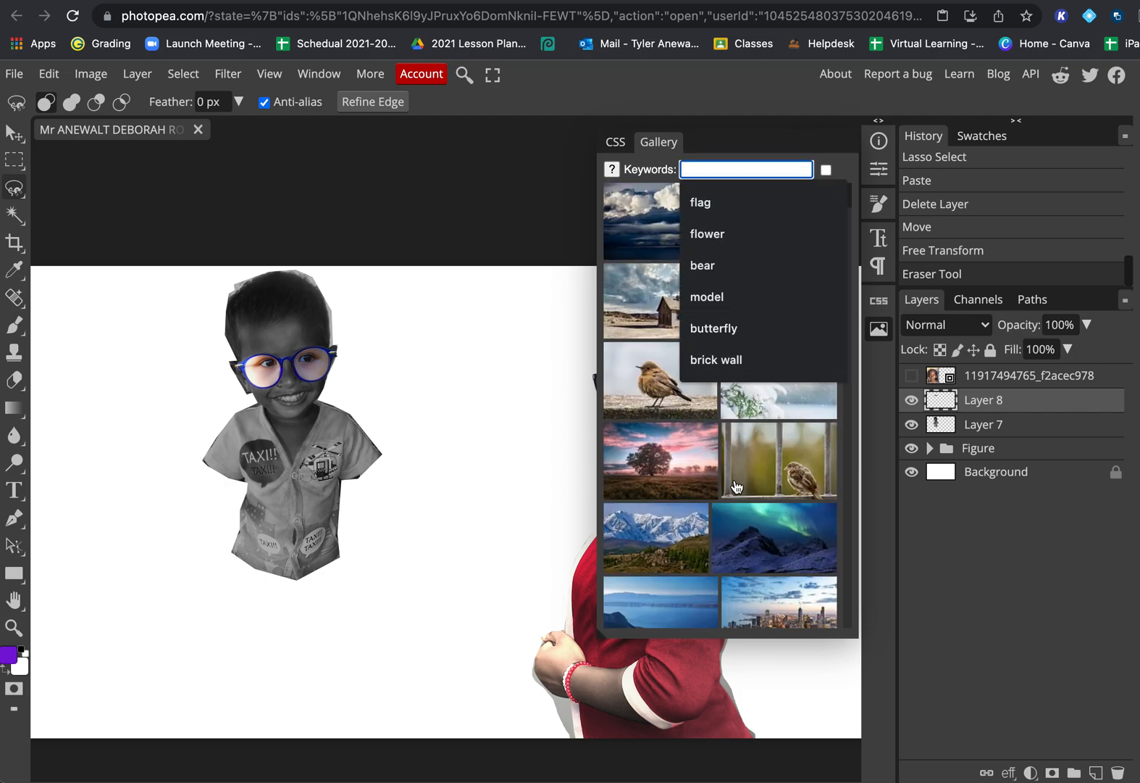
pyautogui.click(15, 133)
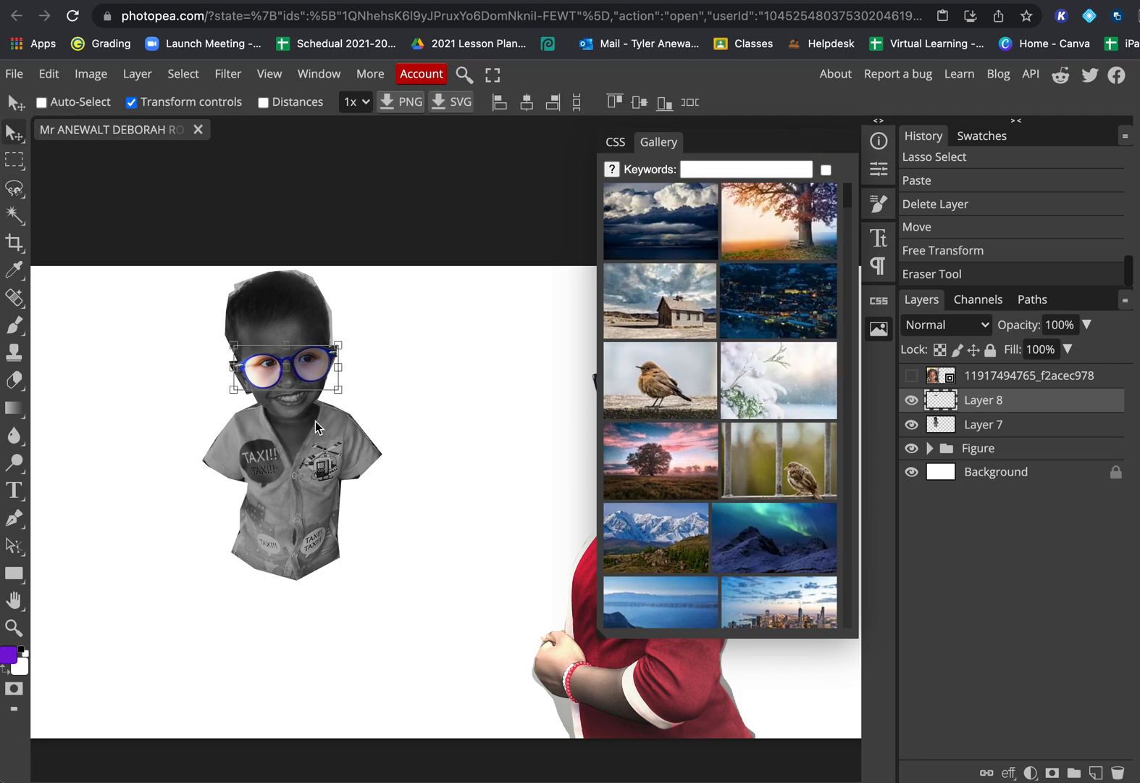
pyautogui.click(879, 330)
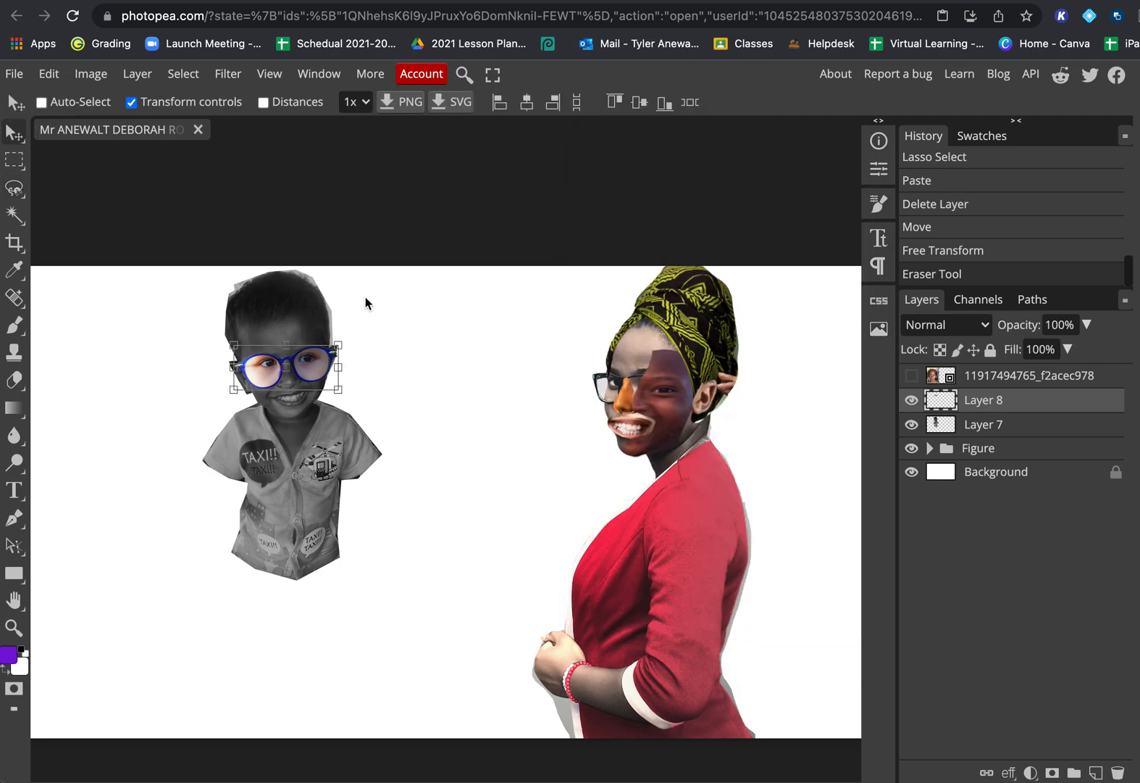